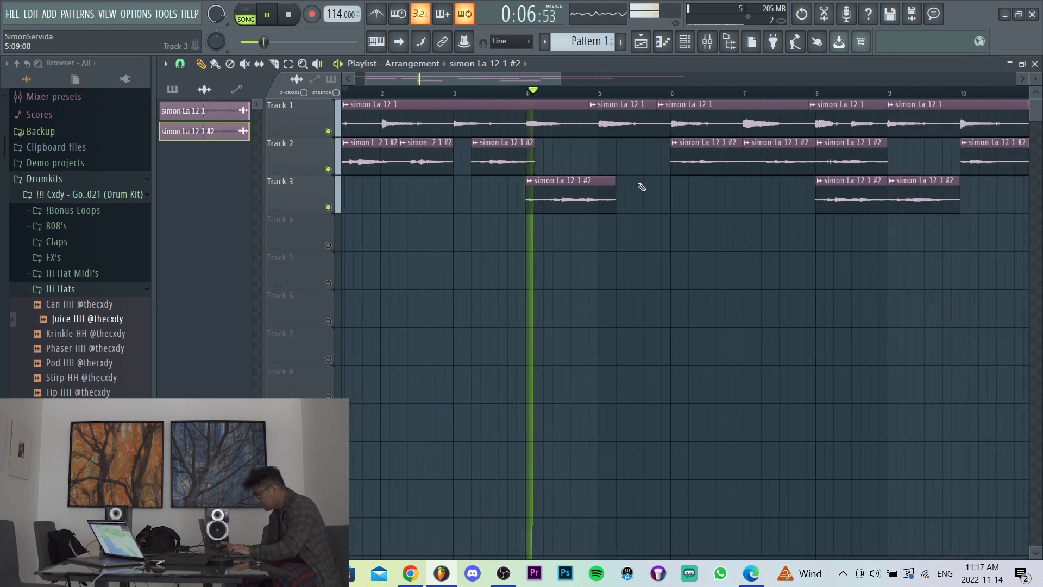
# - Move the three simon La 12 1 #2 clips between bars 6 and 9 from Track 2 down to Track 4
pyautogui.scroll(3, 706, 170)
pyautogui.scroll(-4, 750, 165)
pyautogui.moveTo(801, 158); pyautogui.dragTo(656, 157)
pyautogui.hotkey('shift', 'Down')
pyautogui.hotkey('shift', 'Down')
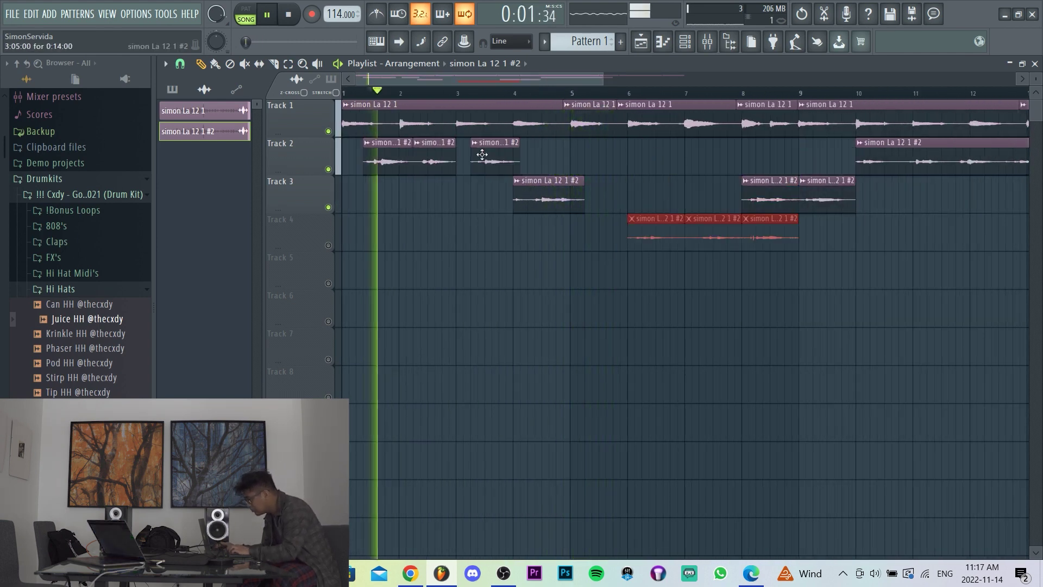
# - Move the Track 2 clip from bar 3 into bar 5, starting where the Track 3 clip ends
pyautogui.moveTo(476, 143); pyautogui.dragTo(605, 143)
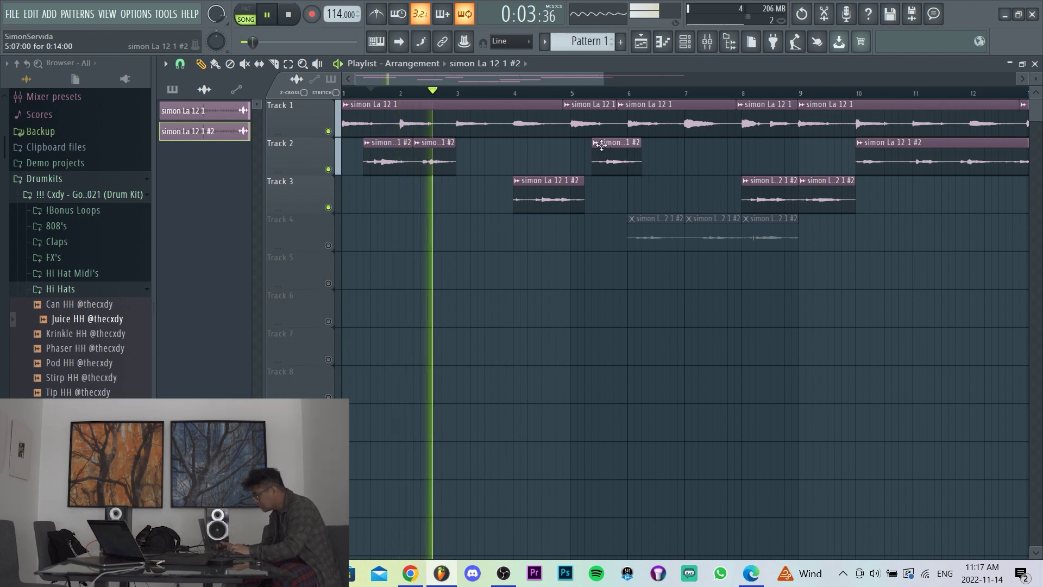
pyautogui.scroll(4, 621, 152)
pyautogui.scroll(-4, 582, 152)
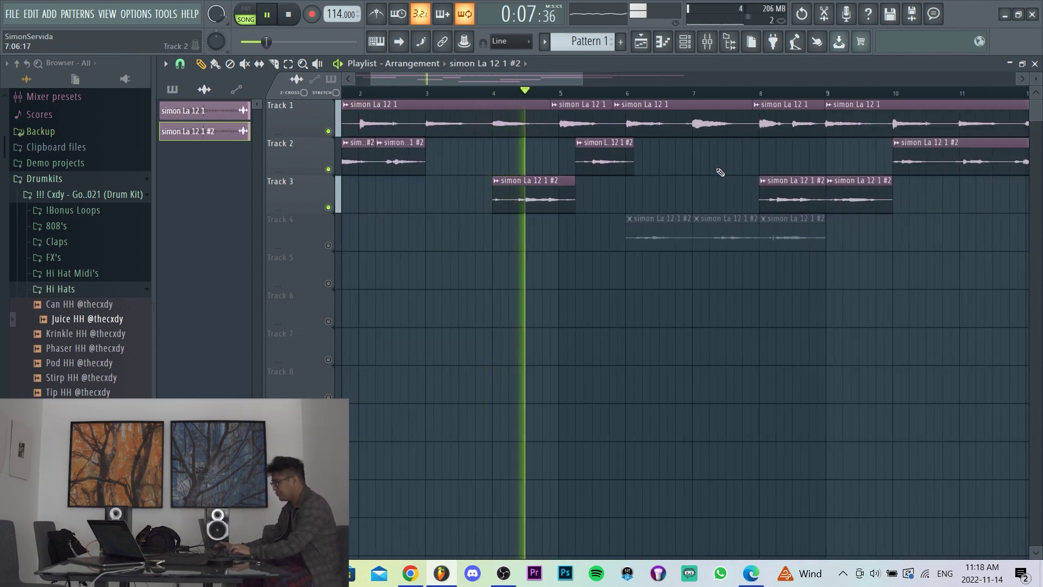
pyautogui.scroll(2, 637, 195)
pyautogui.scroll(-3, 603, 208)
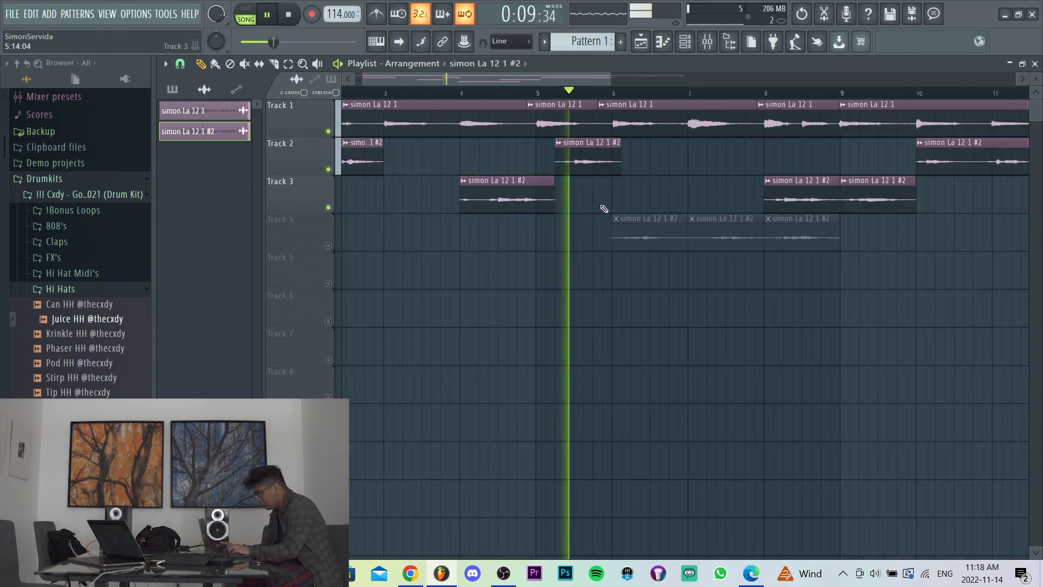
# - Unmute Track 4 and move its bar 6 clip up to Track 2, starting about a quarter into bar 6
pyautogui.scroll(3, 684, 210)
pyautogui.click(328, 245)
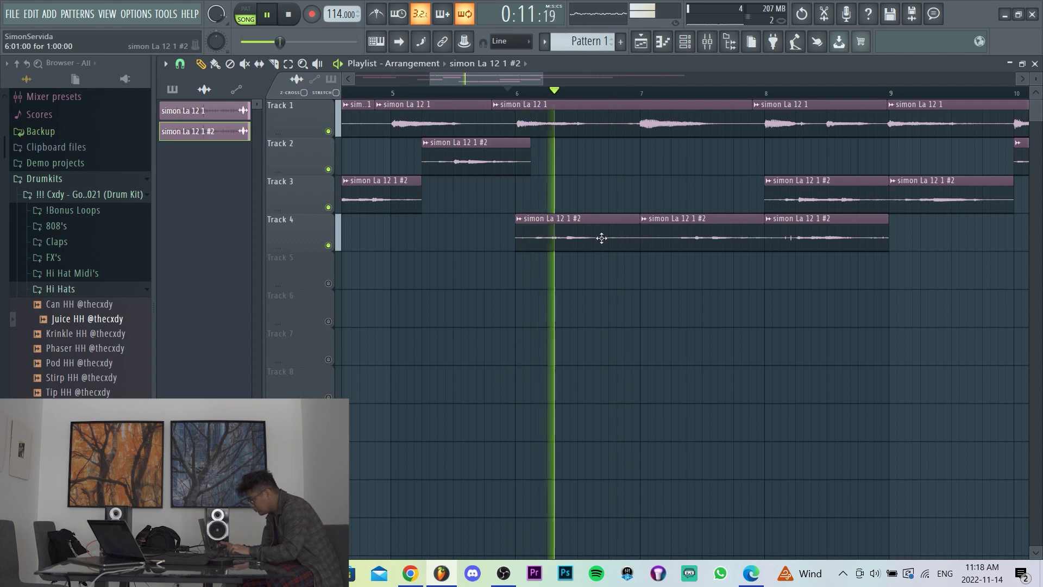
pyautogui.moveTo(580, 236); pyautogui.dragTo(608, 136)
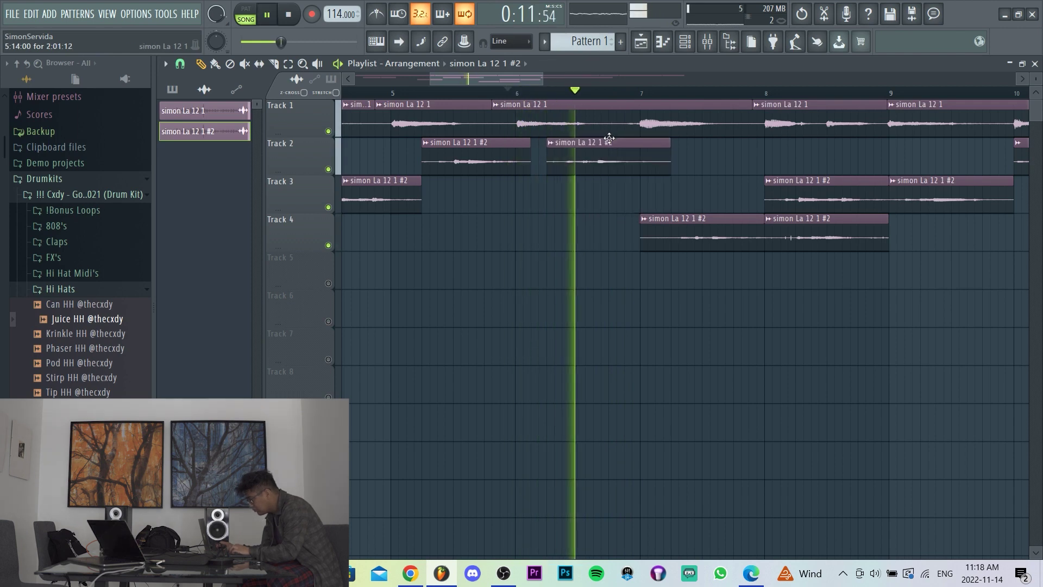
# - Delete the two remaining clips on Track 4 at bars 7 and 8
pyautogui.scroll(3, 602, 146)
pyautogui.scroll(-4, 625, 172)
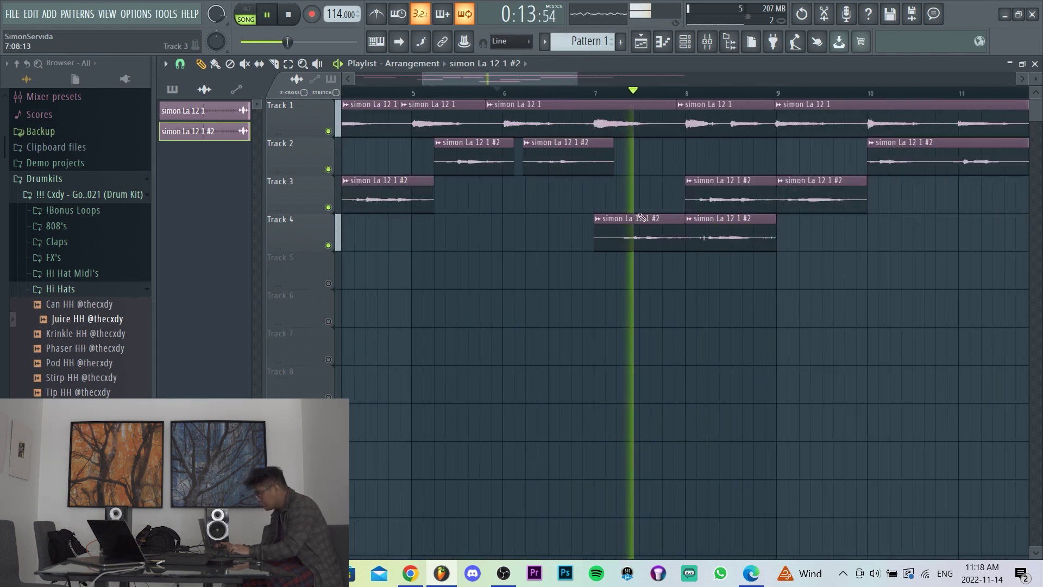
pyautogui.rightClick(679, 235)
pyautogui.rightClick(691, 236)
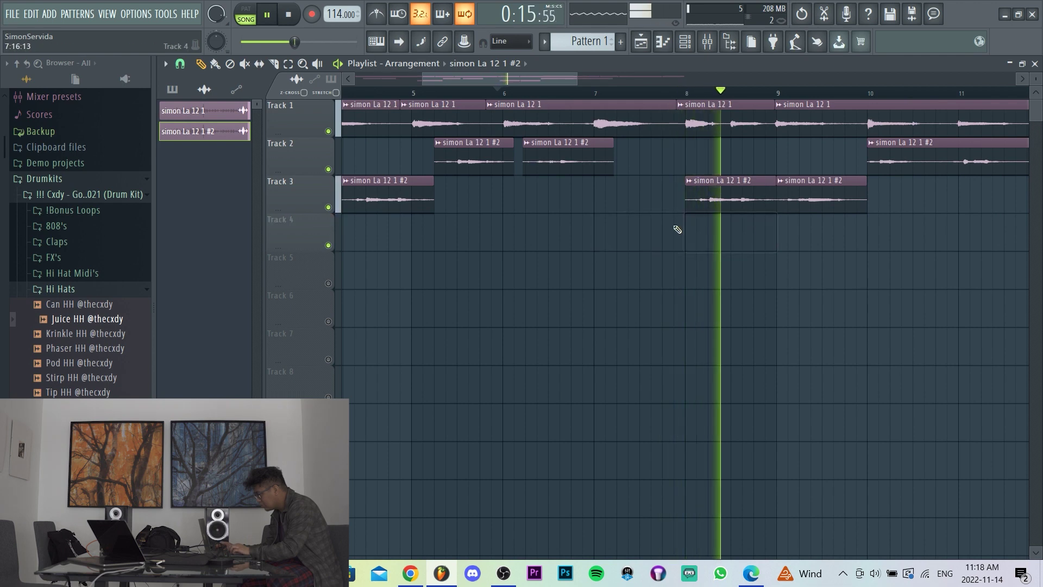
# - Undo the last clip deletion on Track 4 and delete the Track 3 clip at bar 8 instead
pyautogui.scroll(-3, 674, 226)
pyautogui.hotkey('ctrl', 'z')
pyautogui.rightClick(618, 196)
pyautogui.click(582, 94)
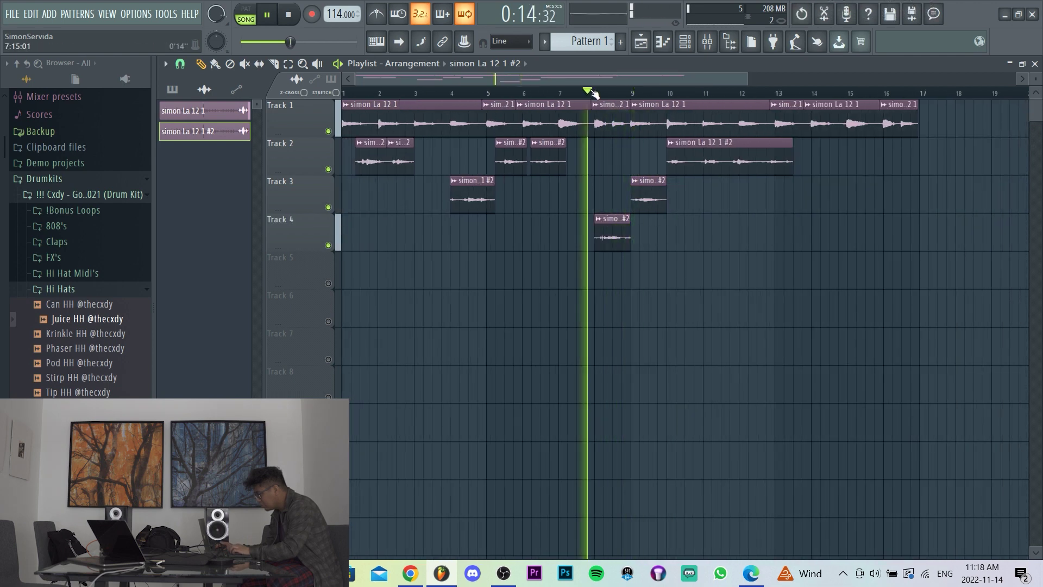
# - Delete the Track 3 clip at bar 9 and the Track 4 clip at bar 8
pyautogui.scroll(4, 630, 201)
pyautogui.scroll(-3, 620, 212)
pyautogui.scroll(-1, 620, 212)
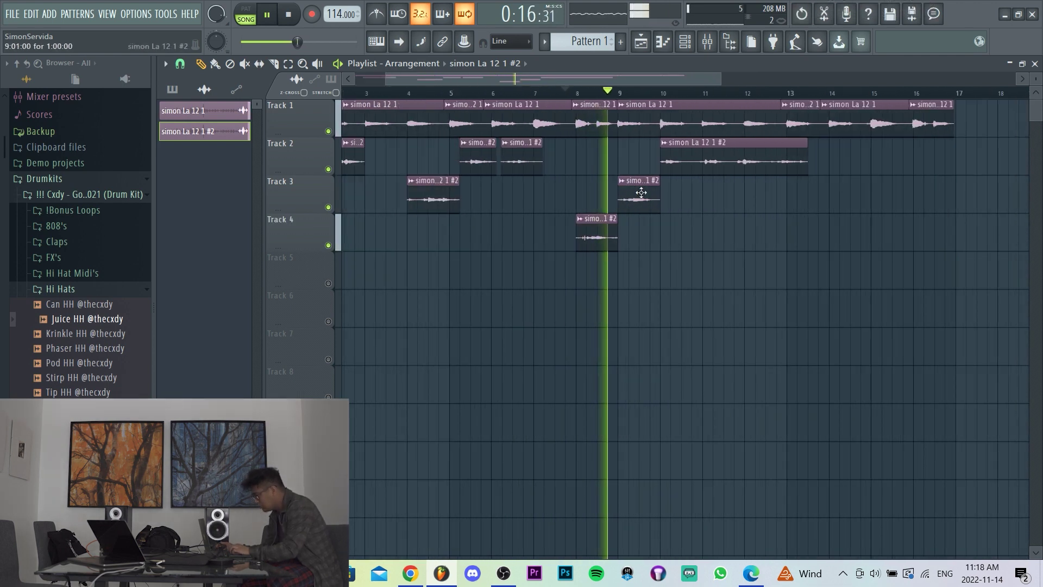
pyautogui.scroll(-3, 652, 211)
pyautogui.scroll(6, 535, 227)
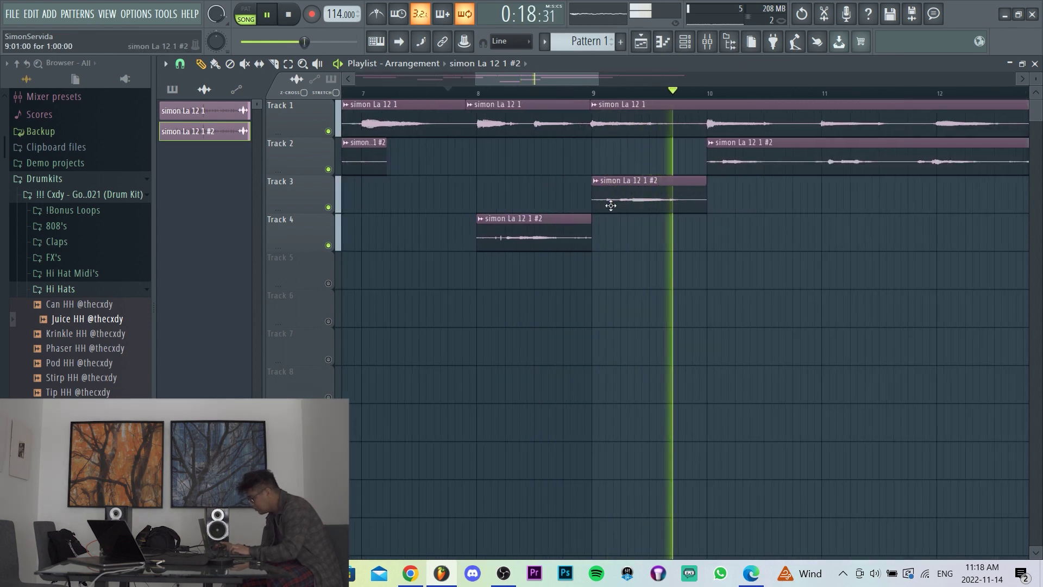
pyautogui.scroll(-3, 592, 211)
pyautogui.rightClick(592, 206)
pyautogui.rightClick(568, 232)
# - Clone the first Track 2 clip into the gap in bar 3, starting at 3:05
pyautogui.scroll(-4, 652, 207)
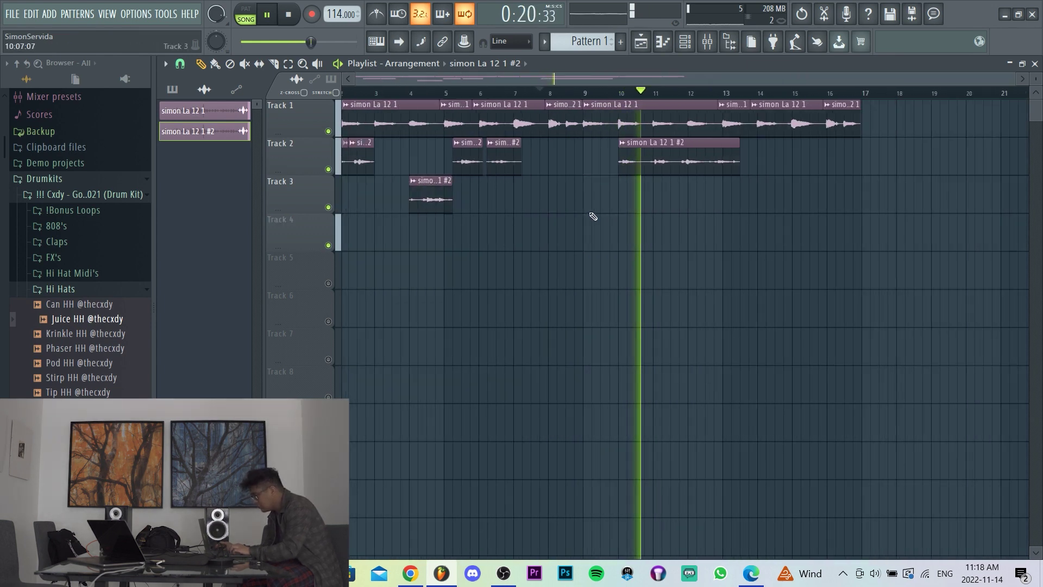
pyautogui.scroll(6, 472, 169)
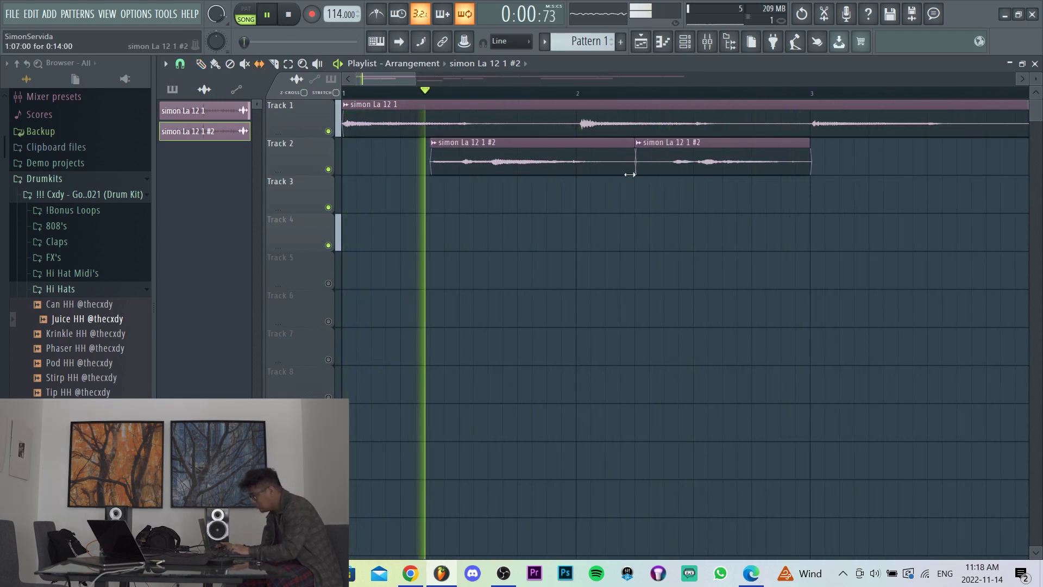
pyautogui.scroll(-3, 506, 198)
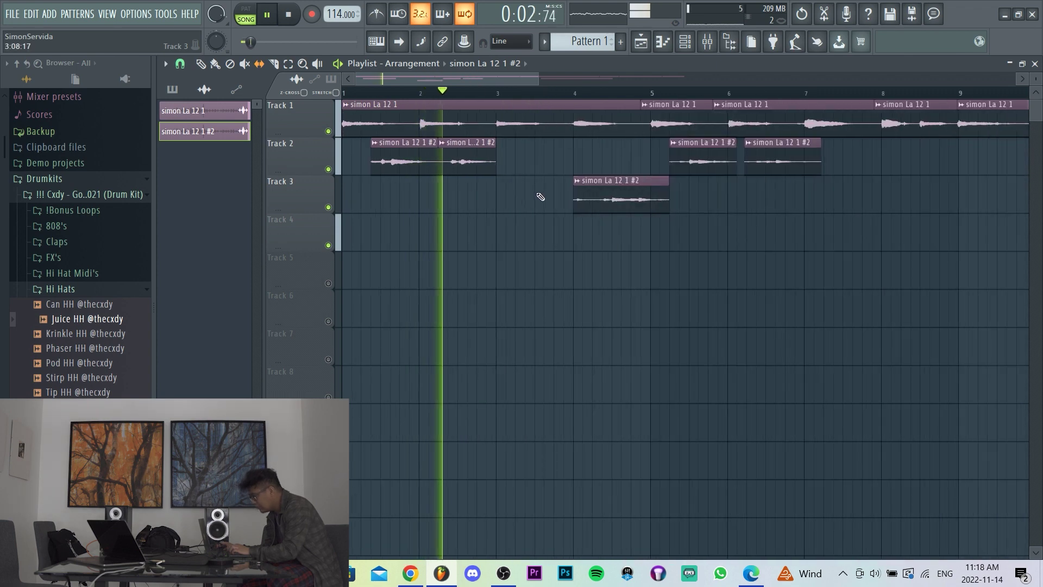
pyautogui.hotkey('ctrl', 'z')
pyautogui.hotkey('ctrl', 'z')
pyautogui.press('p')
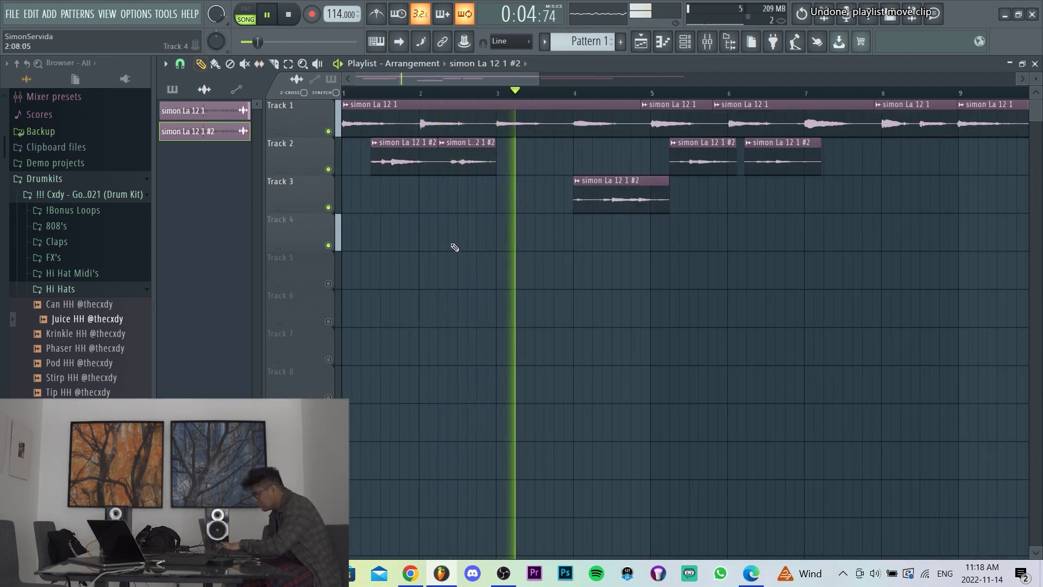
pyautogui.keyDown('shift'); pyautogui.moveTo(414, 163); pyautogui.dragTo(558, 148); pyautogui.keyUp('shift')
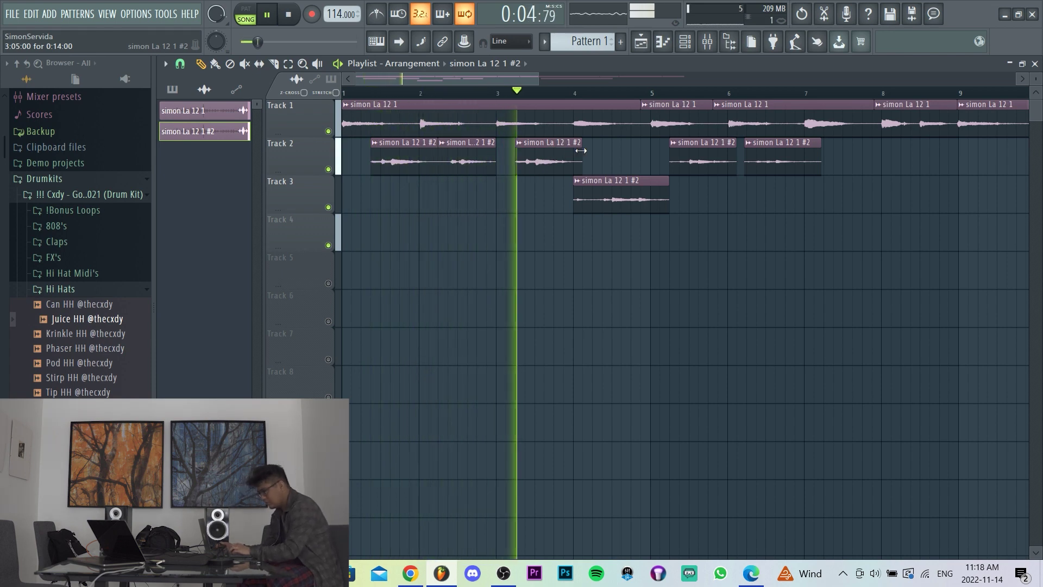
# - Shift the copied Track 2 clip to start at 3:07 and replay the arrangement from the beginning
pyautogui.press('space')
pyautogui.scroll(3, 534, 161)
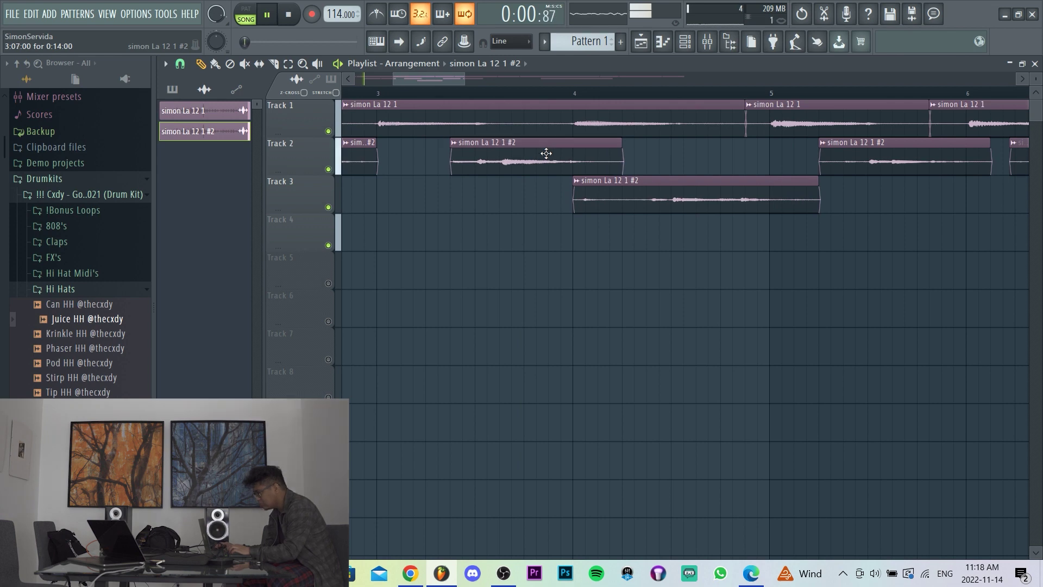
pyautogui.scroll(-4, 516, 207)
pyautogui.scroll(-3, 369, 198)
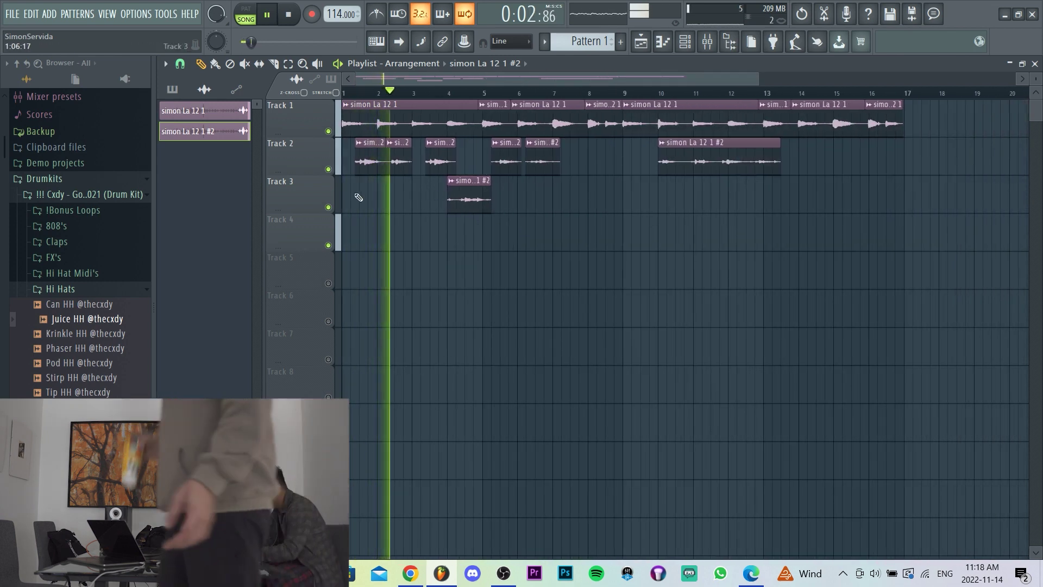
pyautogui.scroll(3, 376, 167)
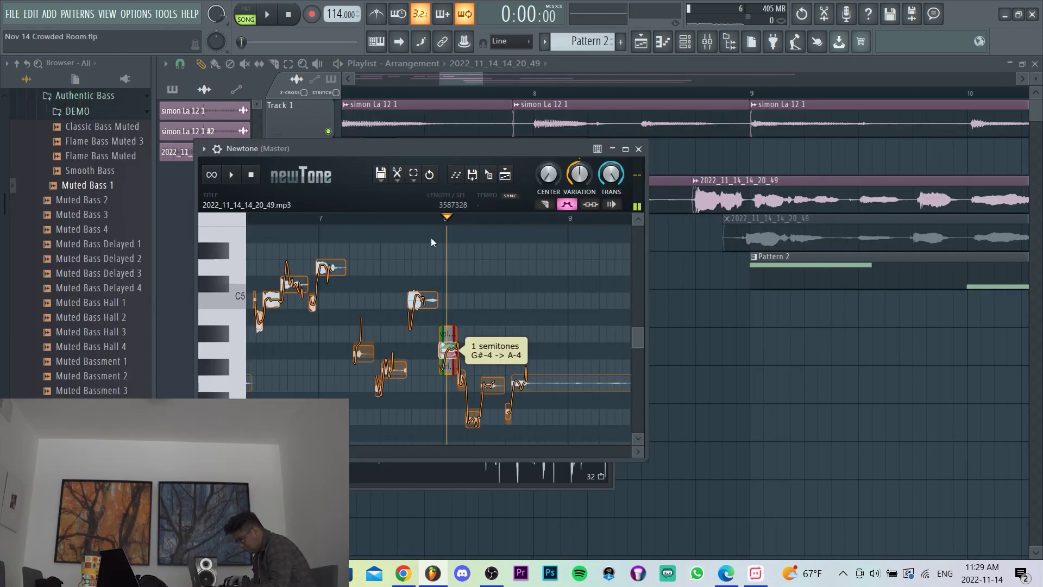
# - Play the vocal 2022_11_14_14_20_49 in Newtone and set the pitch of the note at bar 12 to A-4
pyautogui.click(403, 220)
pyautogui.scroll(-3, 447, 307)
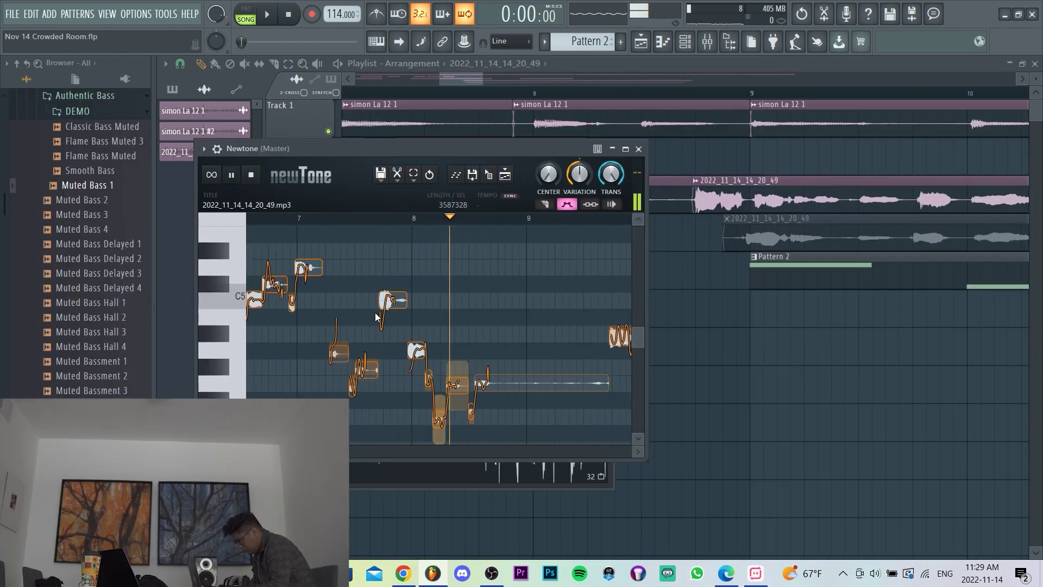
pyautogui.scroll(2, 505, 293)
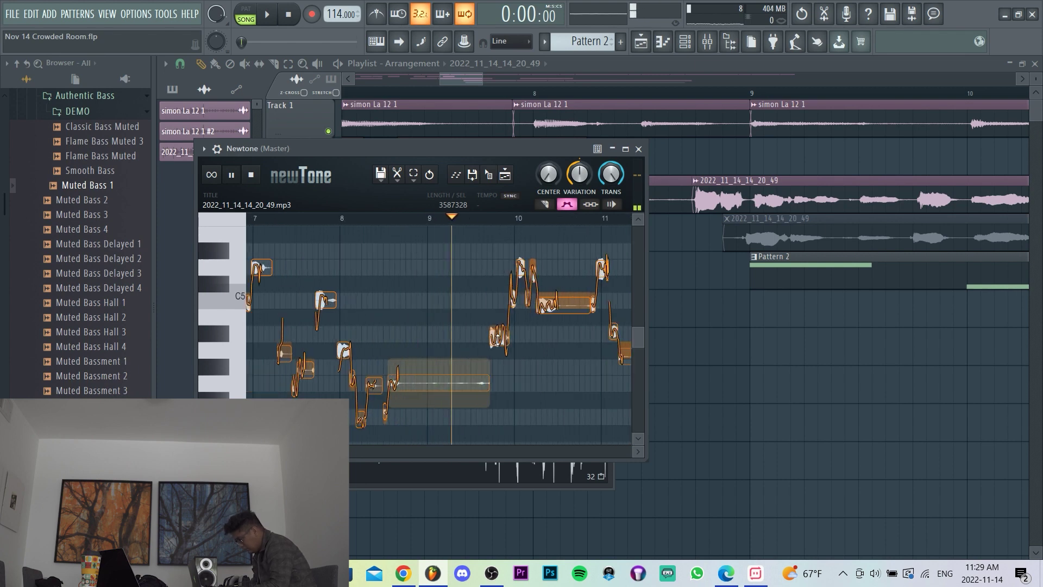
pyautogui.scroll(-2, 524, 307)
pyautogui.scroll(2, 538, 308)
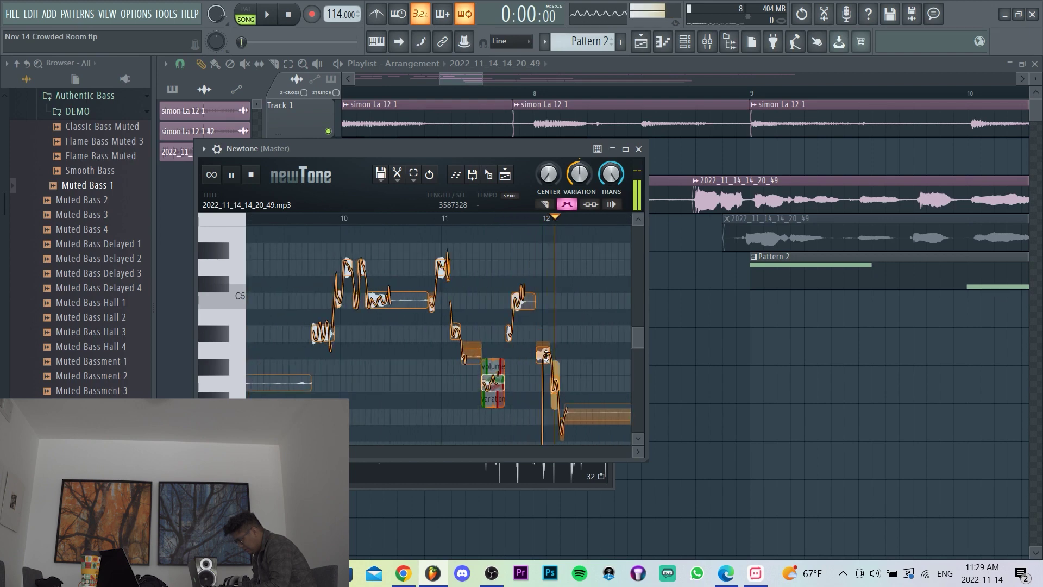
pyautogui.moveTo(547, 368); pyautogui.dragTo(547, 353)
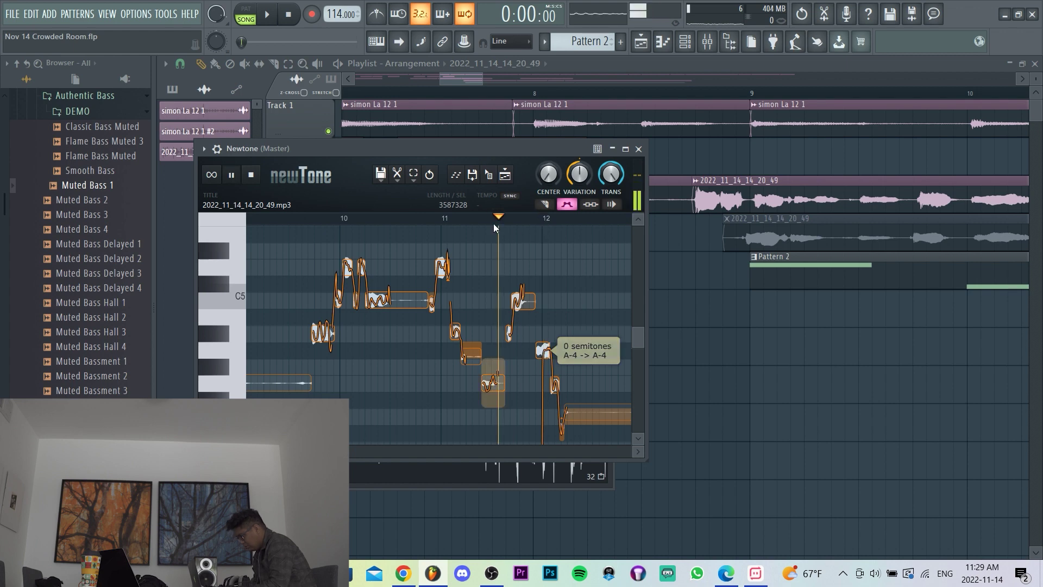
# - Play through the vocal from about bar 11 to bar 16 in Newtone and check the note pitches
pyautogui.scroll(-3, 538, 319)
pyautogui.scroll(1, 588, 283)
pyautogui.scroll(-1, 560, 293)
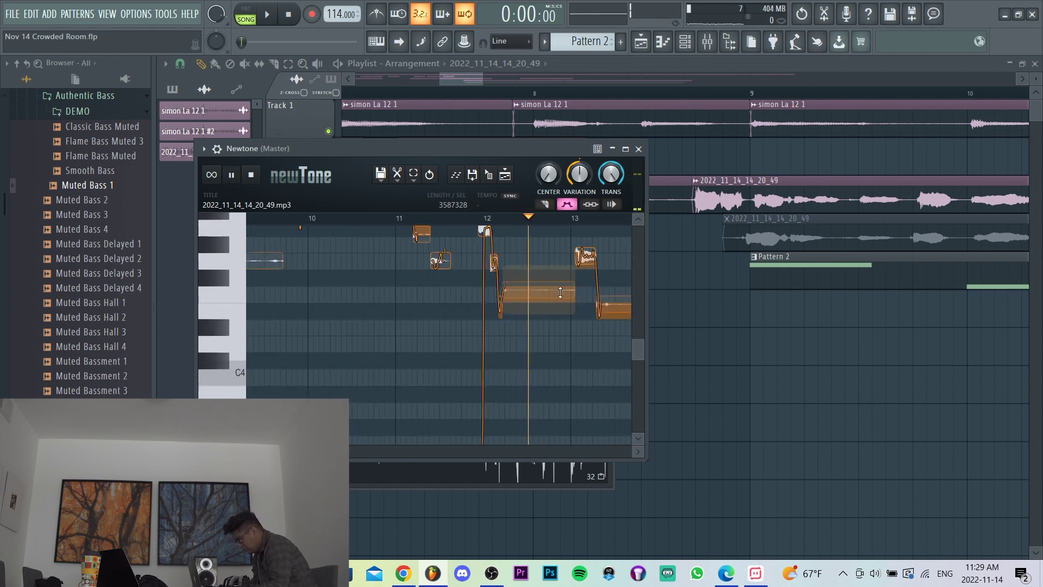
pyautogui.scroll(3, 505, 331)
pyautogui.scroll(-2, 498, 337)
pyautogui.scroll(-2, 510, 336)
pyautogui.hscroll(2, 596, 307)
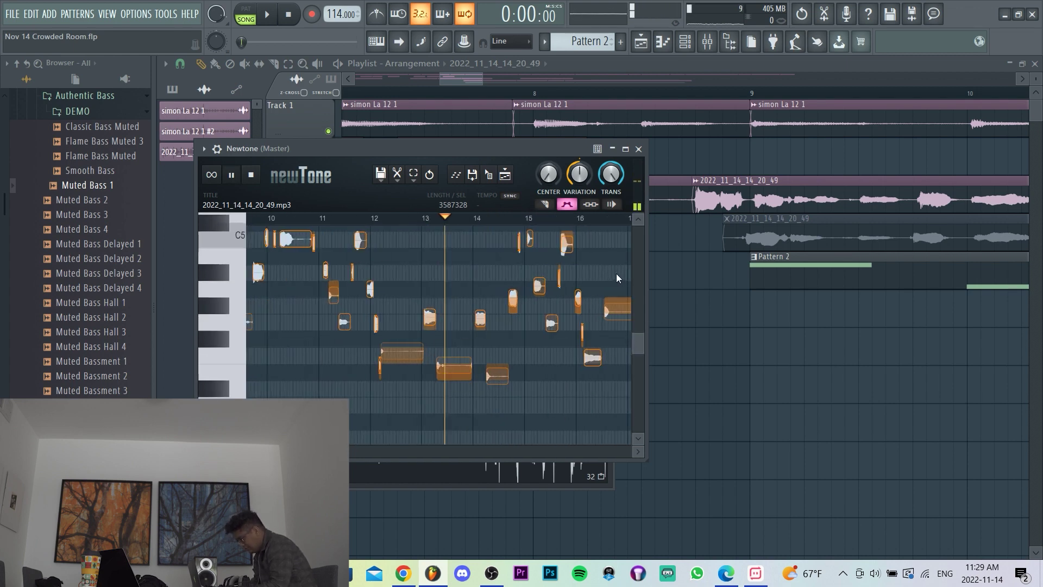
pyautogui.scroll(2, 593, 261)
pyautogui.scroll(3, 462, 250)
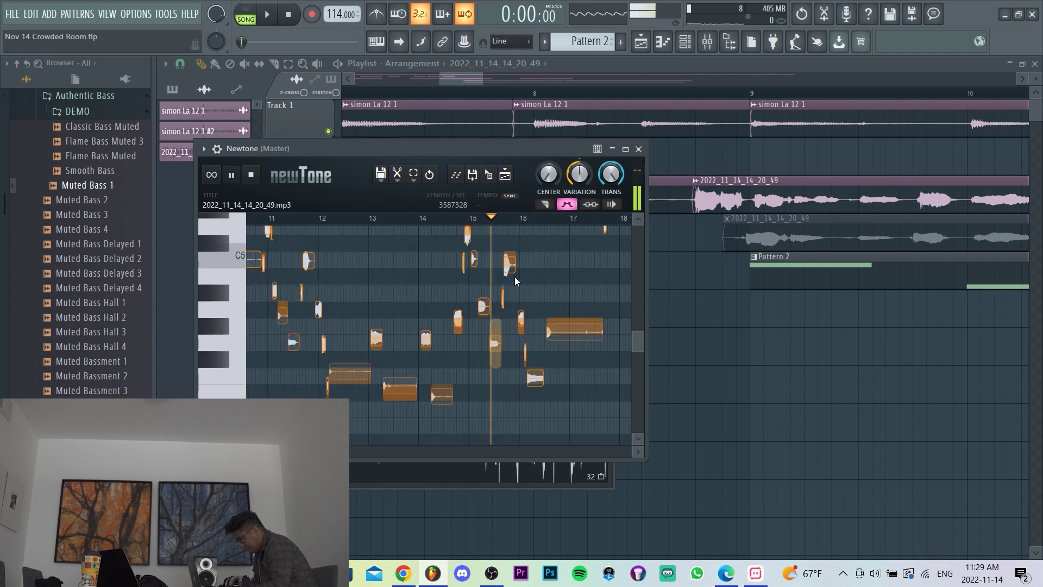
pyautogui.scroll(-2, 358, 283)
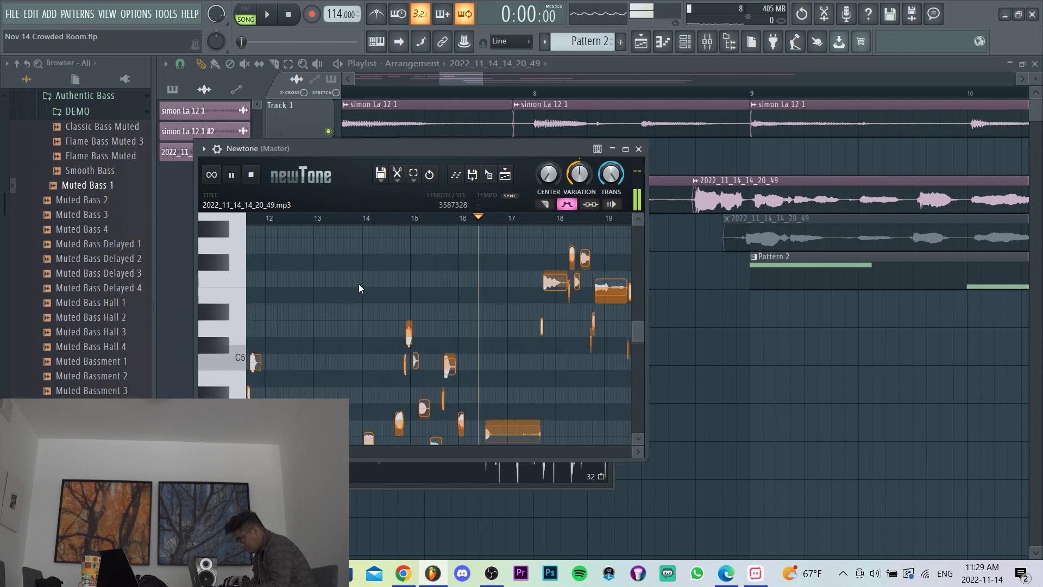
# - Raise the two short high vocal notes just after bar 18 to G-5
pyautogui.scroll(-1, 543, 274)
pyautogui.scroll(4, 546, 255)
pyautogui.keyDown('ctrl'); pyautogui.scroll(2, 533, 350); pyautogui.keyUp('ctrl')
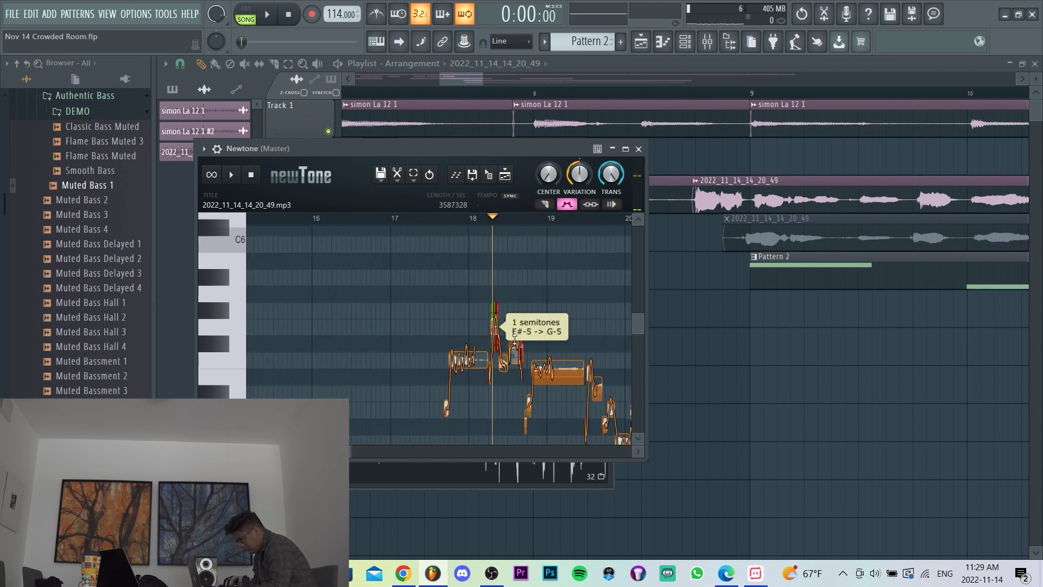
pyautogui.keyDown('ctrl'); pyautogui.scroll(2, 519, 332); pyautogui.keyUp('ctrl')
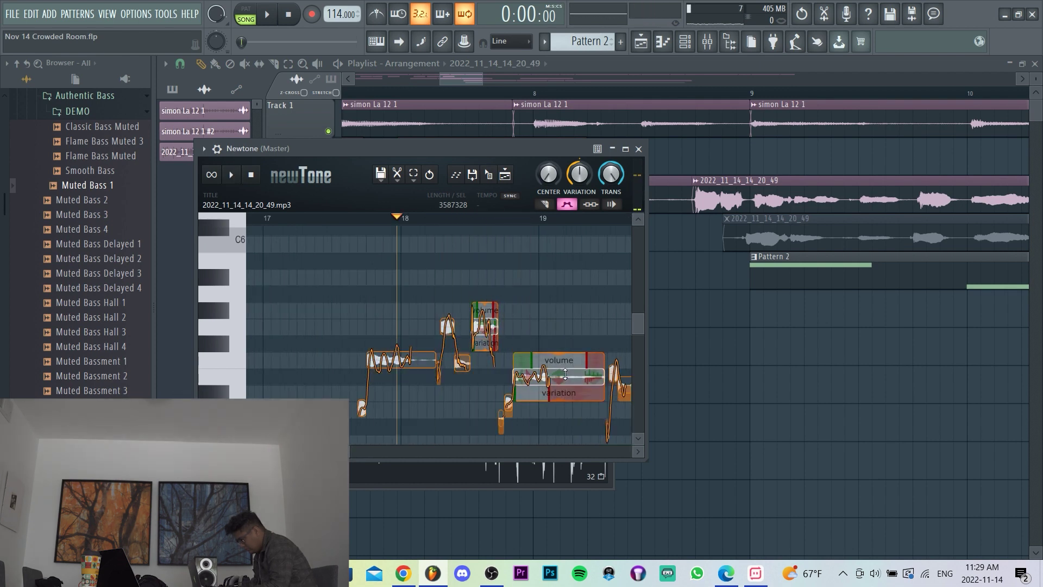
# - Raise the long vocal note at bar 19 to the pitch of the long note before bar 18, and replay the passage
pyautogui.moveTo(562, 371); pyautogui.dragTo(556, 362)
pyautogui.click(520, 221)
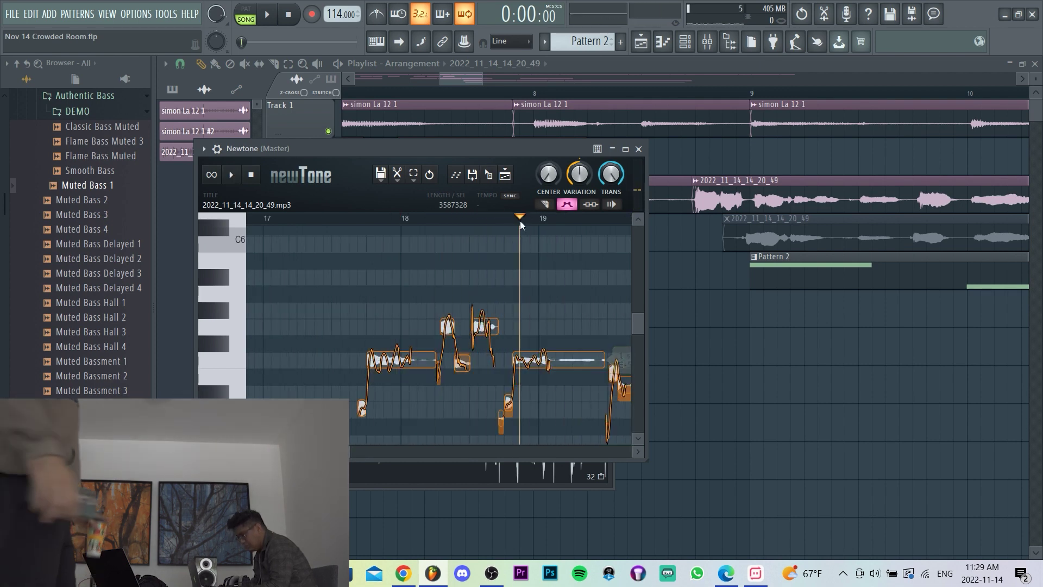
pyautogui.click(369, 219)
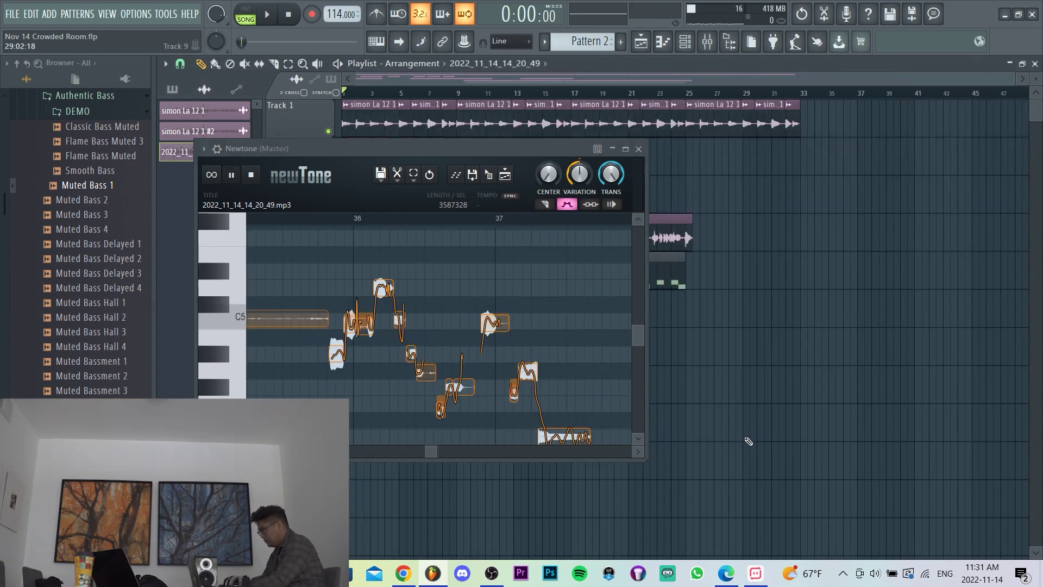
# - Set the Semitones transpose of the Master track's SoundShifter Pitch Stereo effect to 1
pyautogui.press('F9')
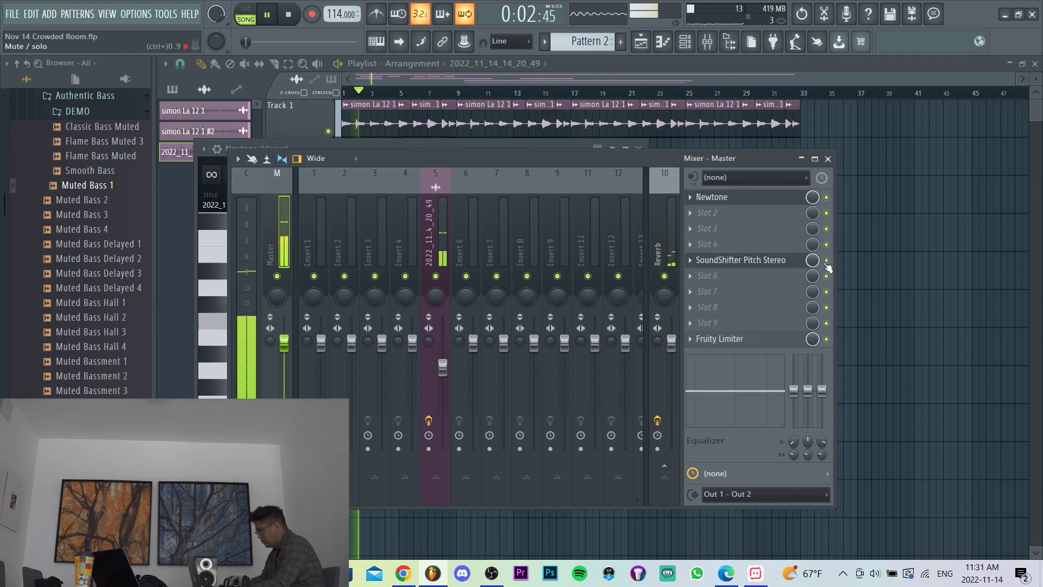
pyautogui.click(781, 262)
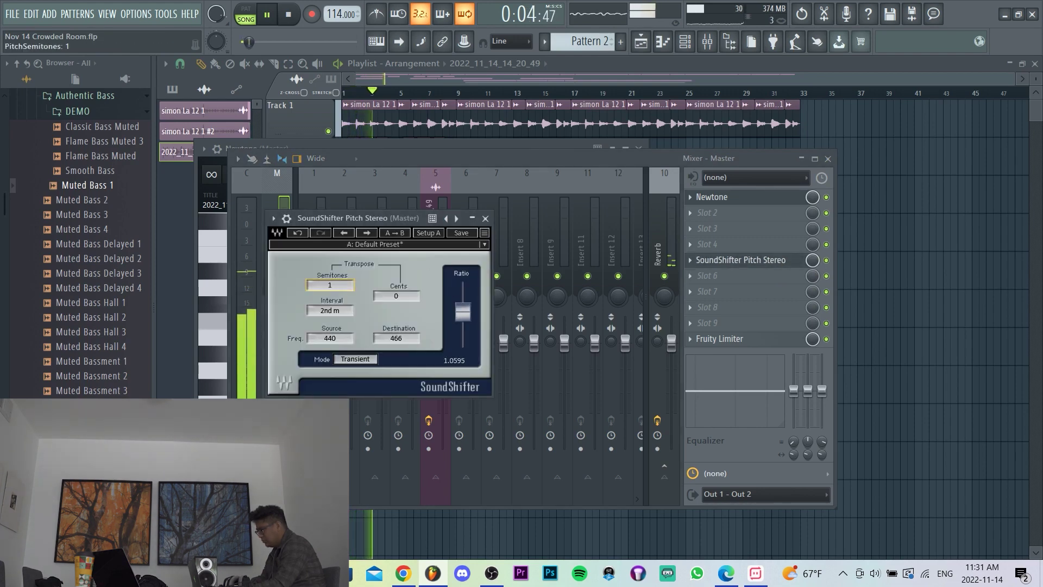
pyautogui.click(976, 316)
# - Restart playback of the arrangement and mute Track 2 in the playlist
pyautogui.press('space')
pyautogui.scroll(6, 294, 232)
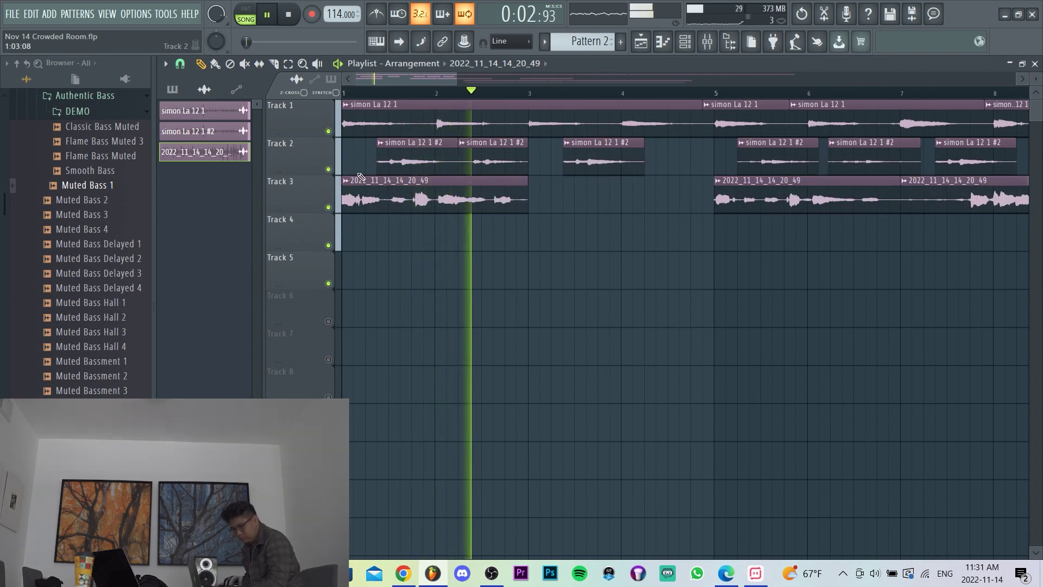
pyautogui.scroll(-3, 340, 172)
pyautogui.click(328, 169)
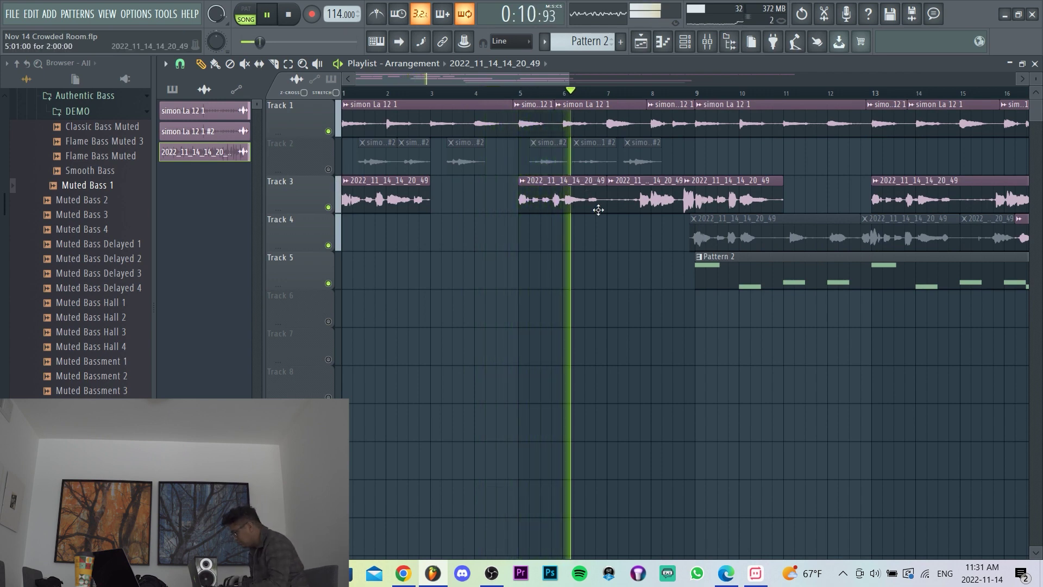
# - Replay the Track 3 vocal from bar 7 and examine the joins between its clips up to bar 9
pyautogui.scroll(4, 629, 199)
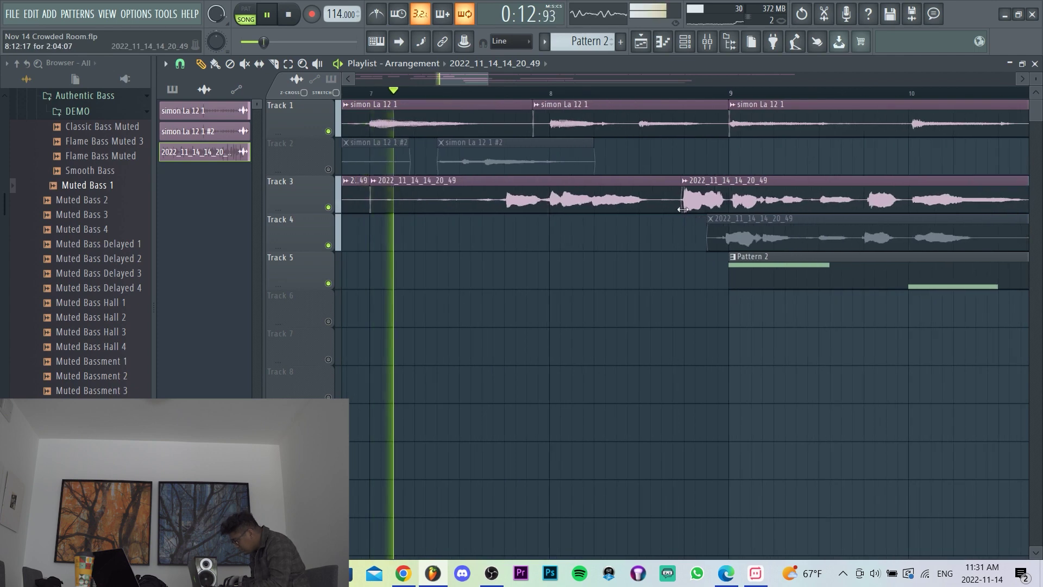
pyautogui.scroll(1, 629, 200)
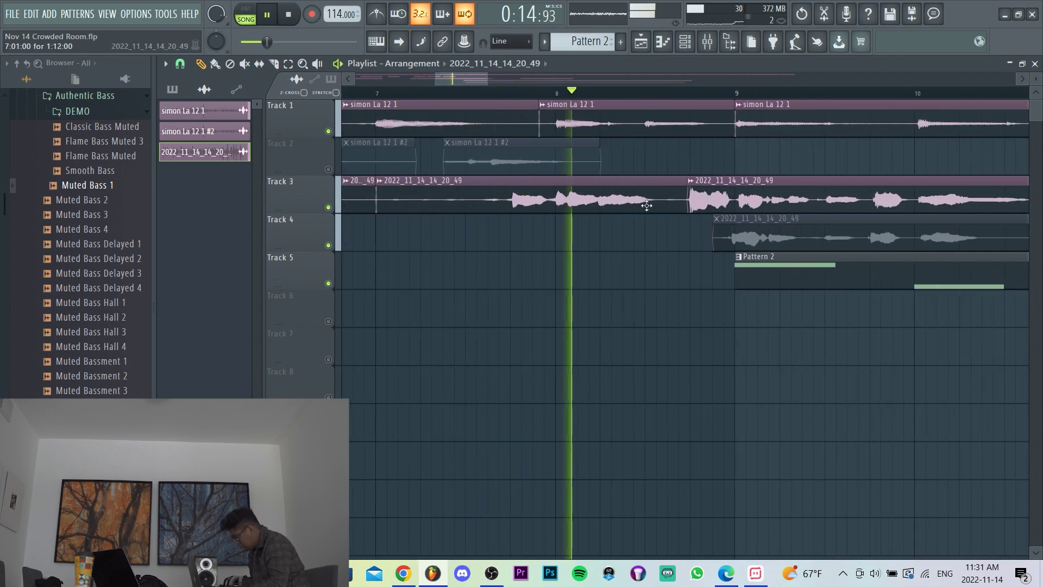
pyautogui.scroll(1, 558, 205)
pyautogui.press('space')
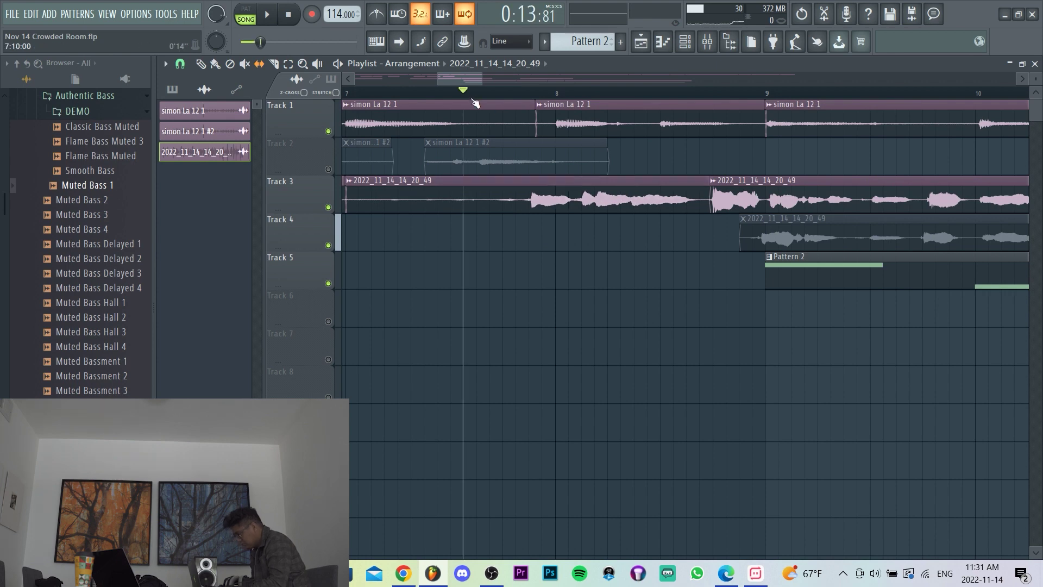
pyautogui.moveTo(473, 100)
pyautogui.mouseDown()
pyautogui.moveTo(417, 100)
pyautogui.moveTo(486, 113)
pyautogui.mouseUp()
pyautogui.scroll(-2, 486, 114)
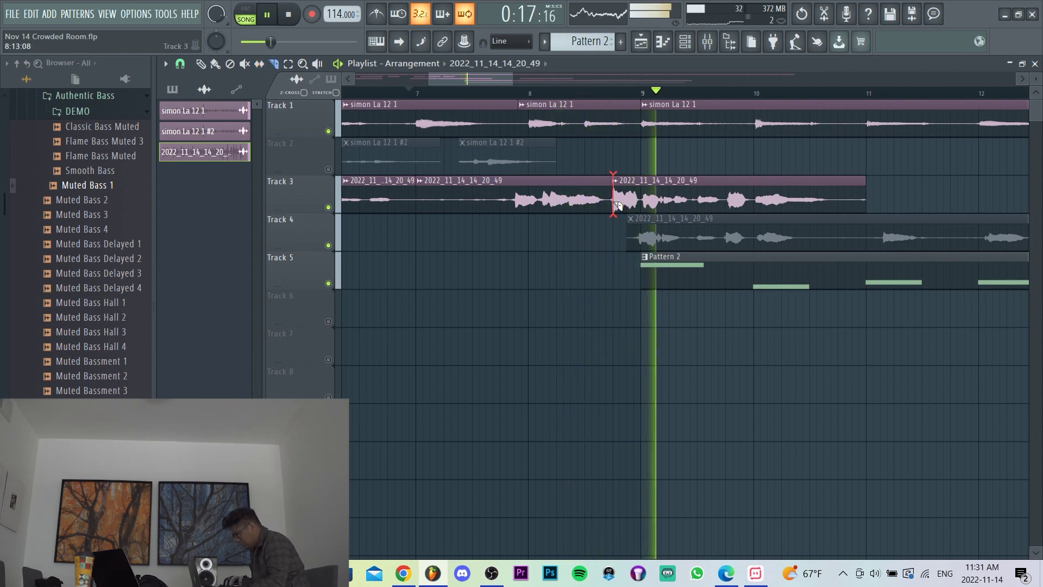
pyautogui.scroll(-3, 646, 255)
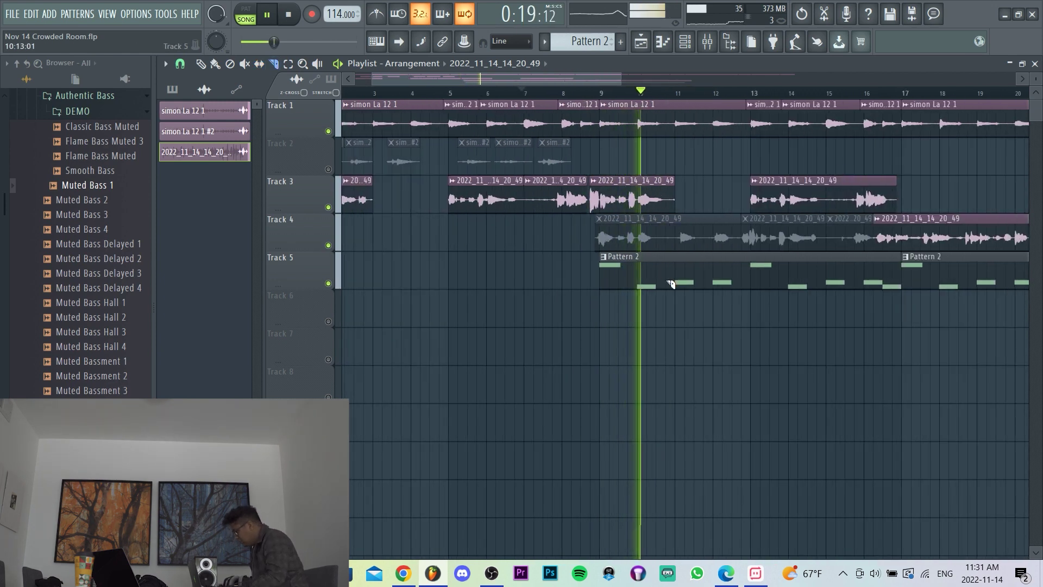
# - Add a short D#3 note and a B2 lead-in note before bar 3 of Pattern 2's Muted Bass 1 part, and resume playback
pyautogui.doubleClick(670, 284)
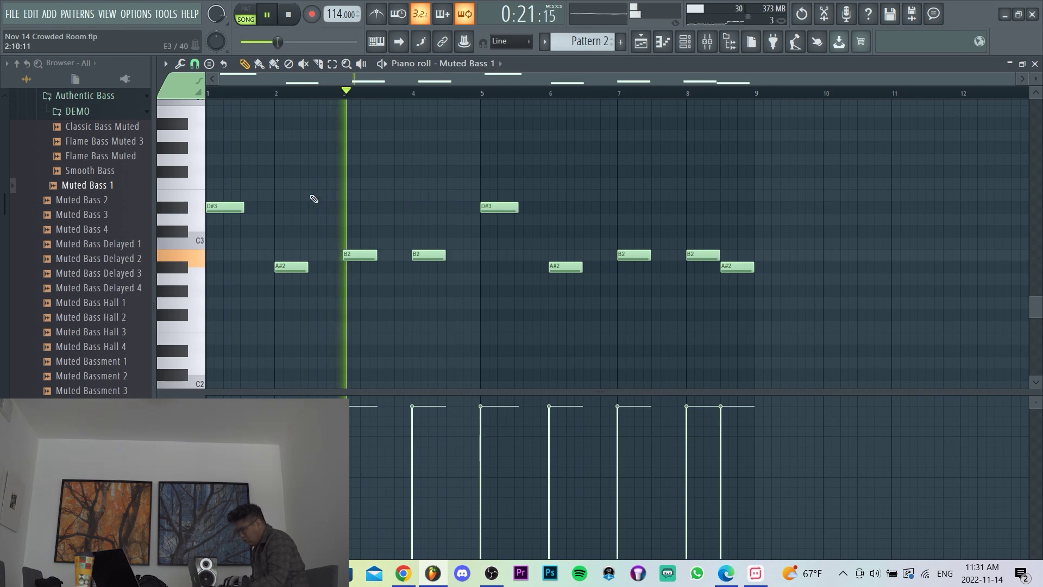
pyautogui.press('space')
pyautogui.scroll(3, 314, 199)
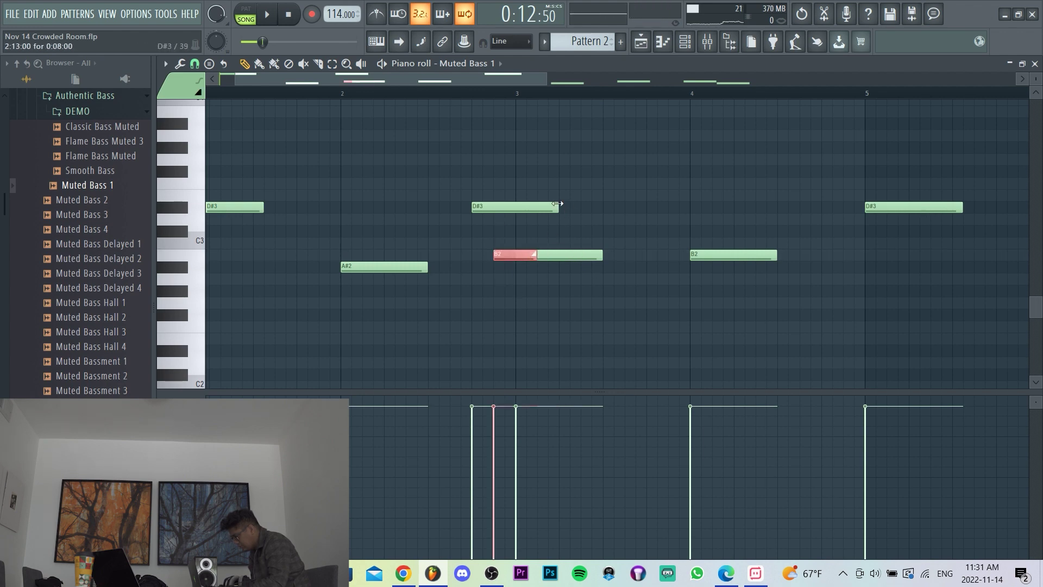
pyautogui.scroll(-3, 540, 202)
pyautogui.press('space')
pyautogui.click(1035, 63)
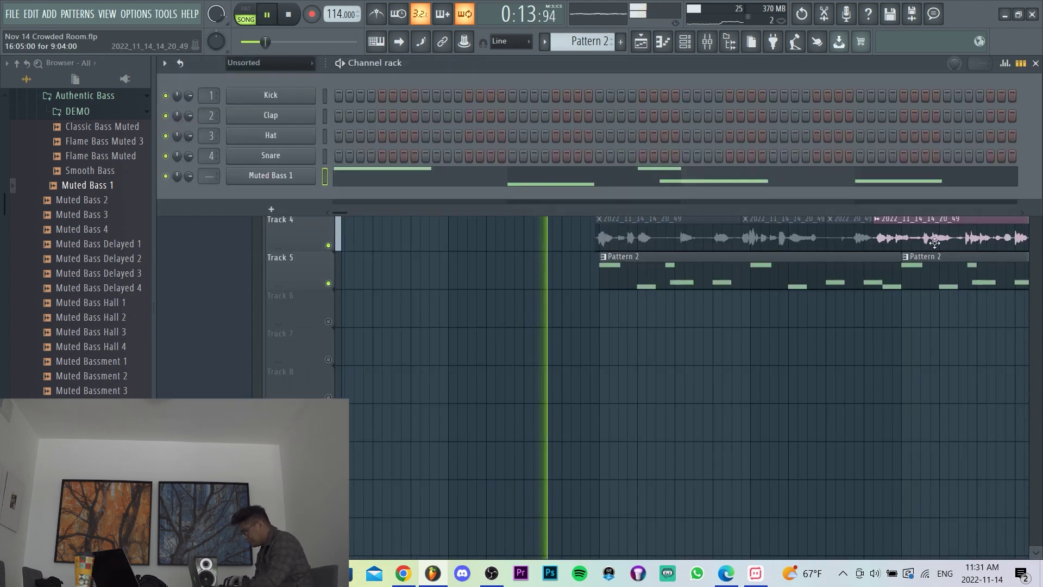
pyautogui.press('F9')
pyautogui.click(844, 312)
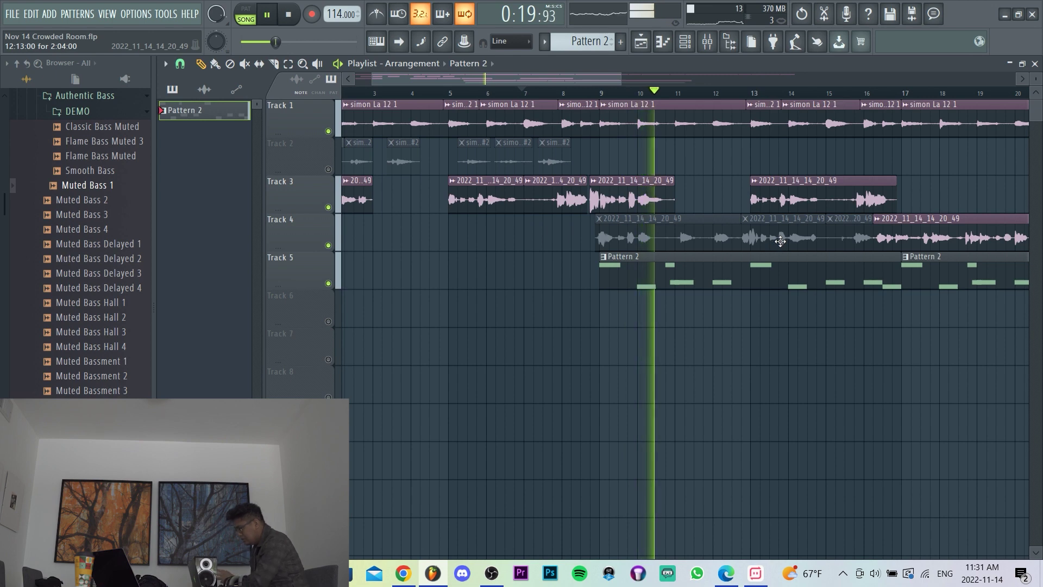
# - Copy the short D#3 and B2 lead-in notes to just before bar 7 of Pattern 2, and return to the playlist
pyautogui.doubleClick(737, 271)
pyautogui.scroll(4, 359, 218)
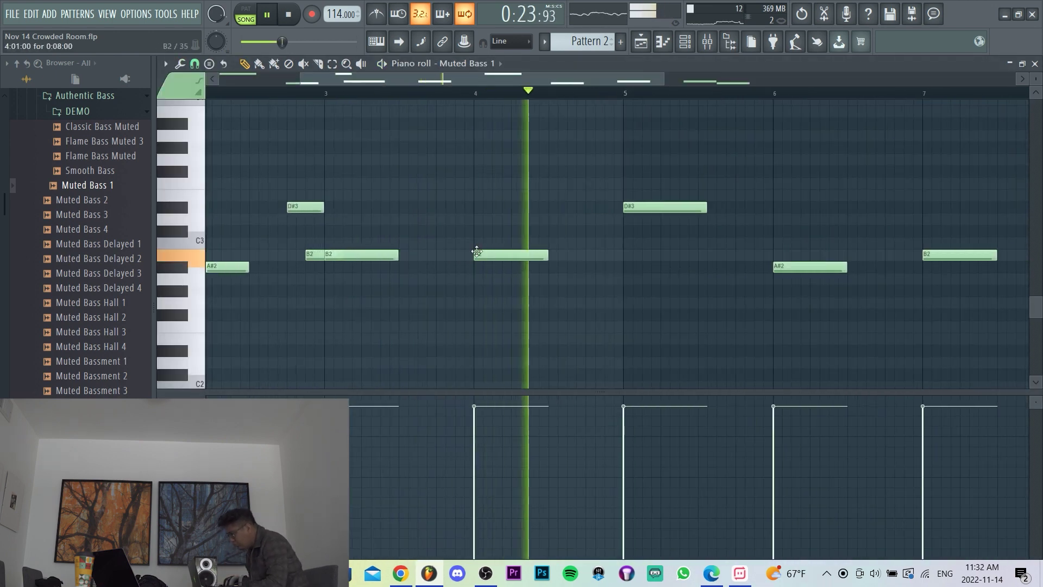
pyautogui.scroll(-4, 478, 251)
pyautogui.scroll(4, 500, 244)
pyautogui.scroll(-4, 455, 266)
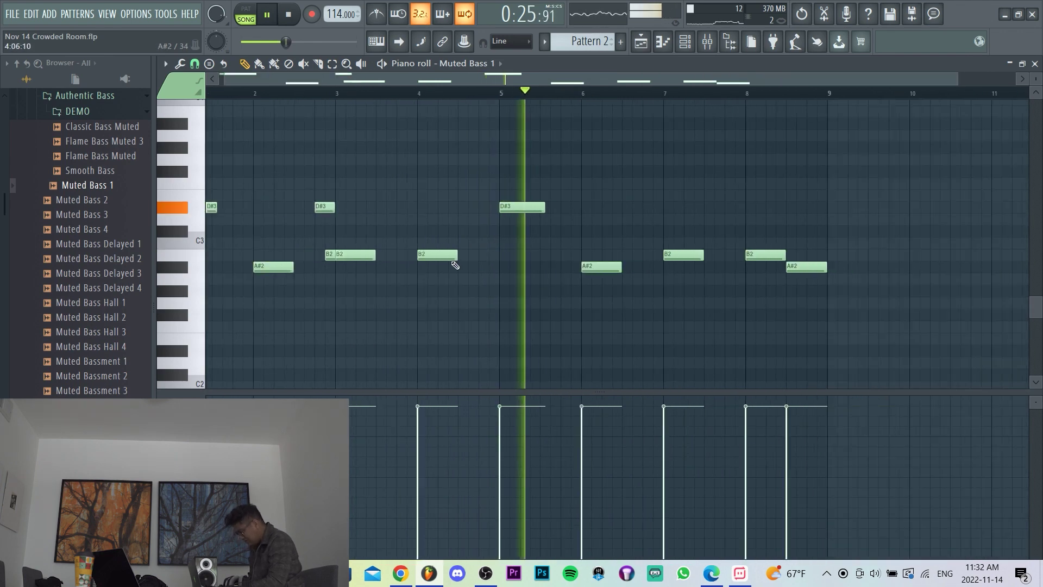
pyautogui.scroll(-1, 492, 260)
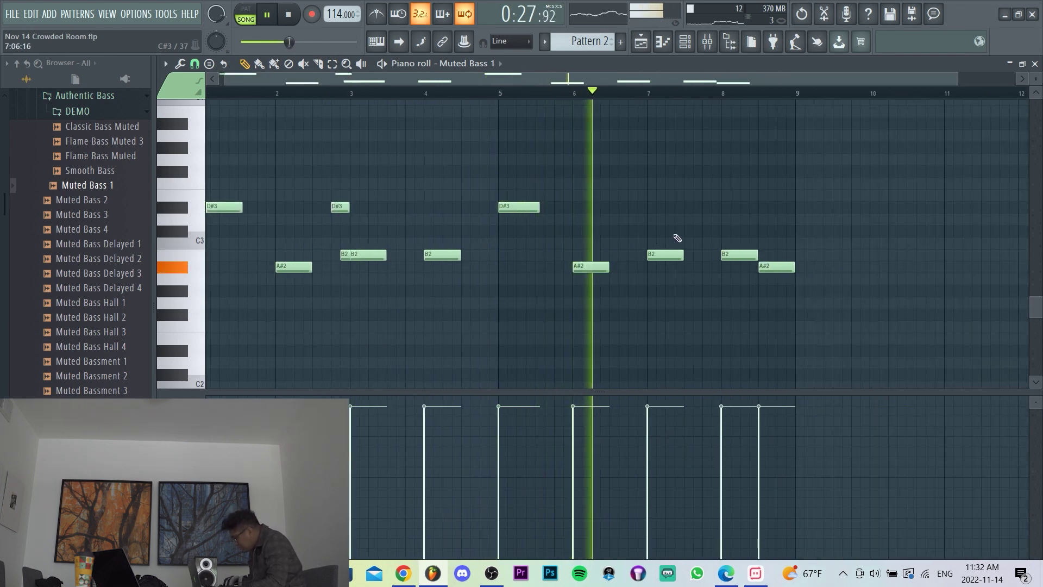
pyautogui.keyDown('ctrl'); pyautogui.moveTo(349, 270); pyautogui.dragTo(675, 230); pyautogui.keyUp('ctrl')
pyautogui.scroll(-1, 668, 227)
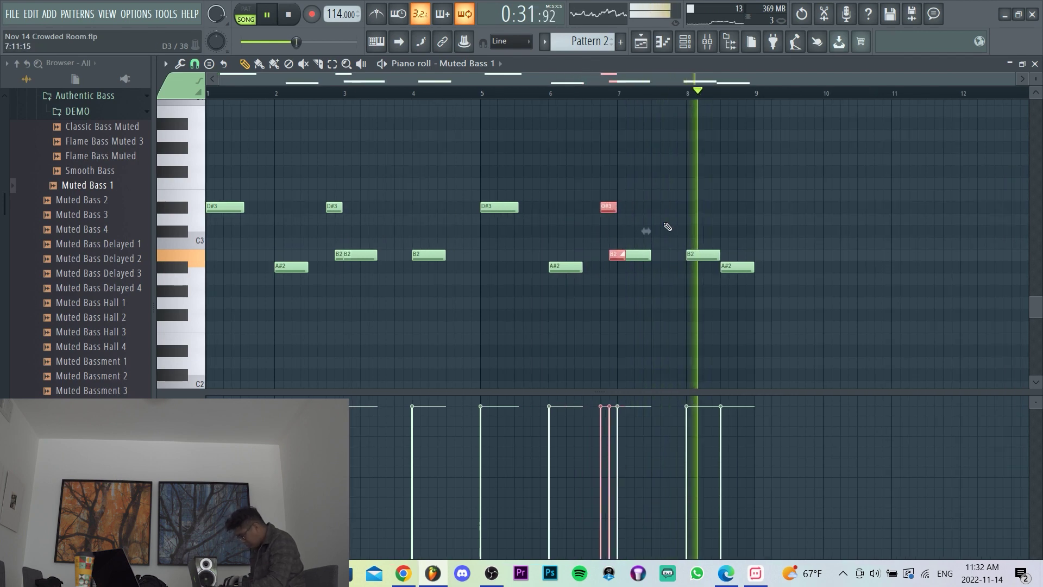
pyautogui.scroll(8, 733, 233)
pyautogui.press('F7')
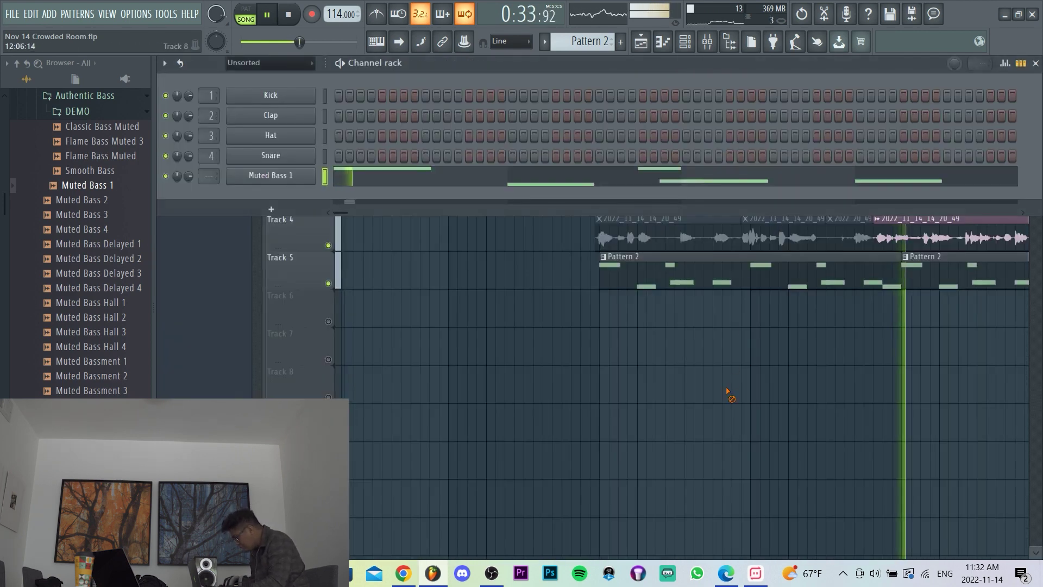
pyautogui.press('F6')
# - Slice off the start of the unmuted Track 4 vocal clip up to about bar 16.8, and replay from around bar 14
pyautogui.scroll(5, 454, 244)
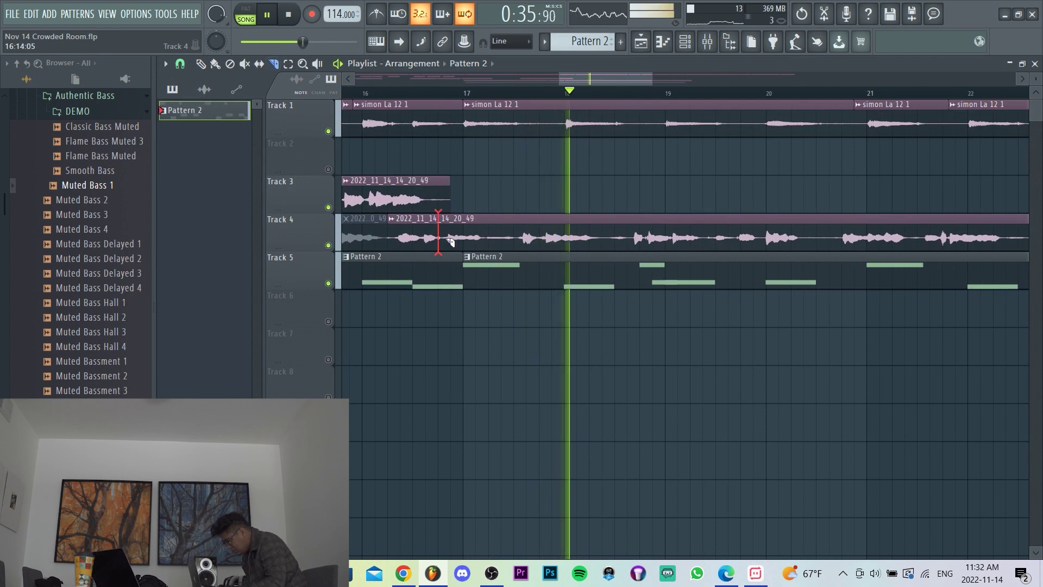
pyautogui.rightClick(451, 243)
pyautogui.scroll(-4, 452, 218)
pyautogui.click(373, 93)
pyautogui.scroll(3, 425, 196)
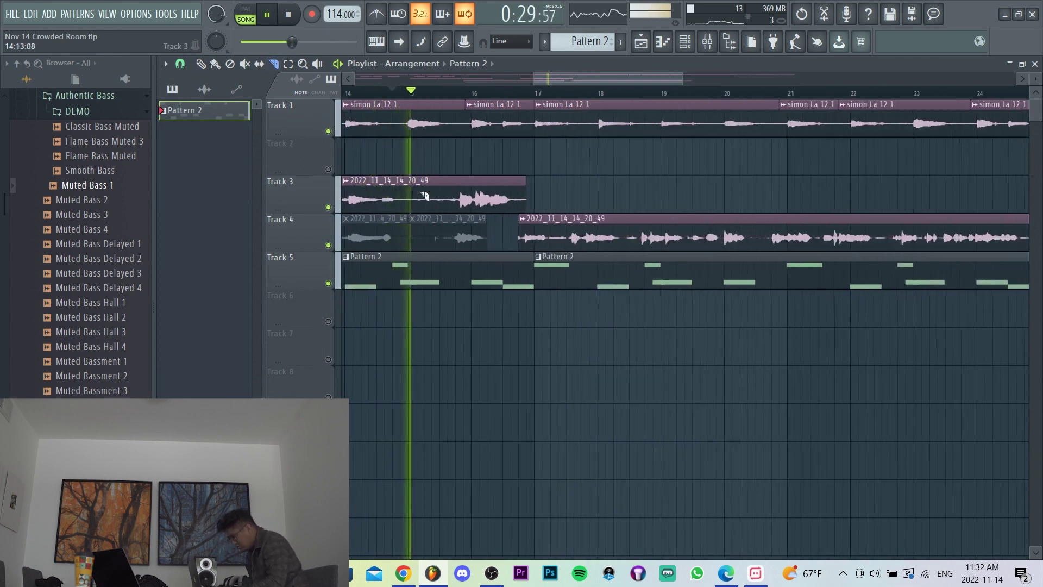
pyautogui.scroll(-3, 435, 204)
# - Slice off the opening of the 2022_11_14_14_35_19 vocal clip on Track 3 up to about the middle of bar 16
pyautogui.scroll(3, 448, 210)
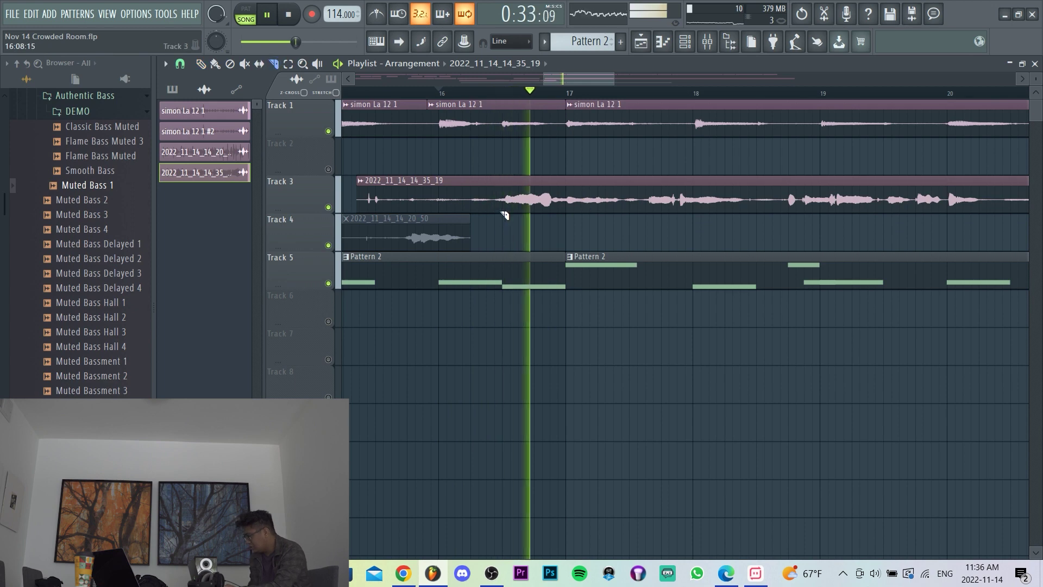
pyautogui.moveTo(505, 215); pyautogui.dragTo(509, 216)
pyautogui.scroll(-8, 443, 208)
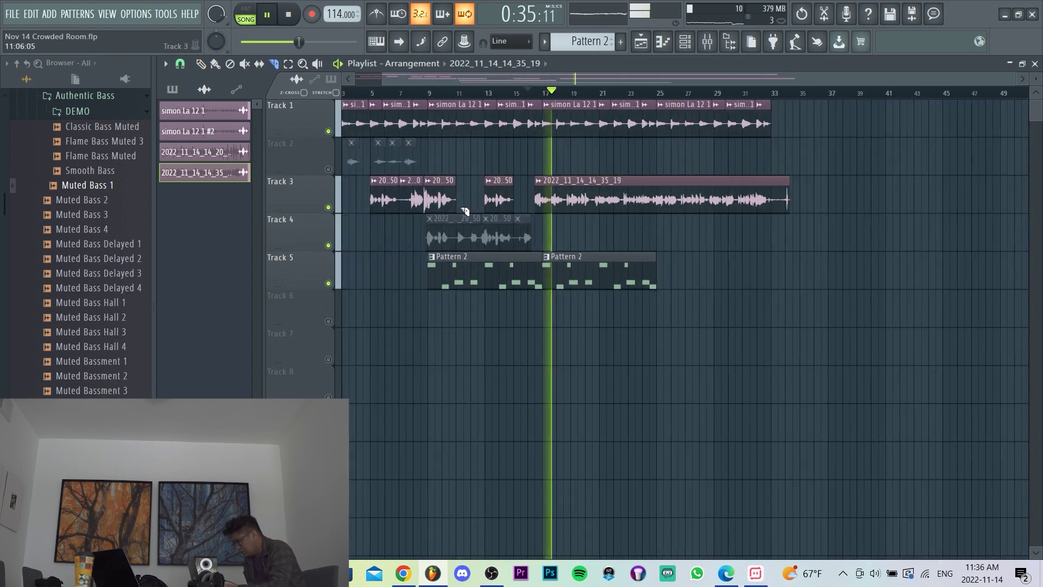
# - Set the declicking mode of the 2022_11_14_14_35_19 audio clip to Generic (bleeding) and close its settings
pyautogui.doubleClick(542, 207)
pyautogui.click(365, 352)
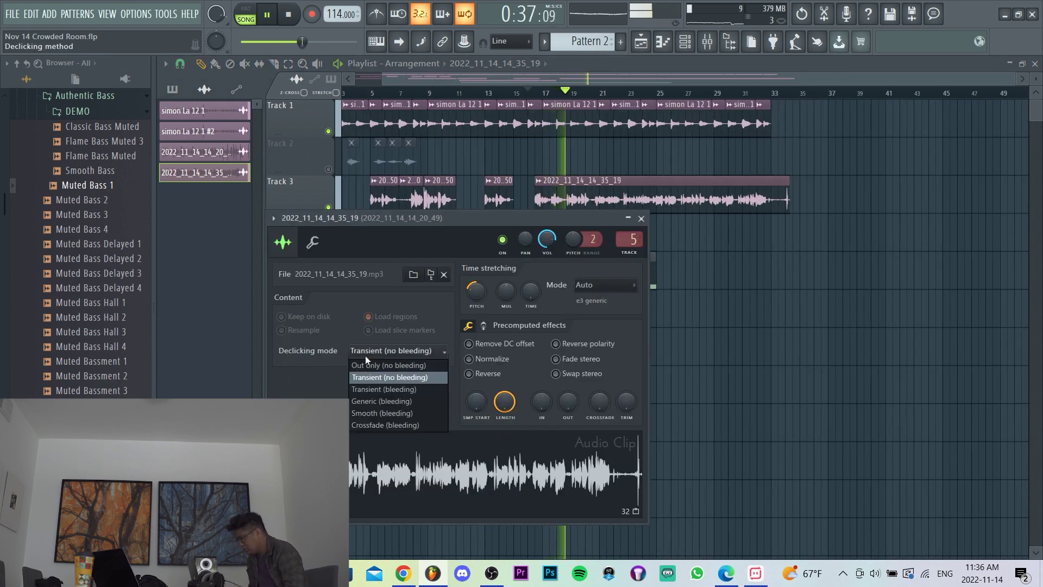
pyautogui.click(360, 403)
pyautogui.press('Escape')
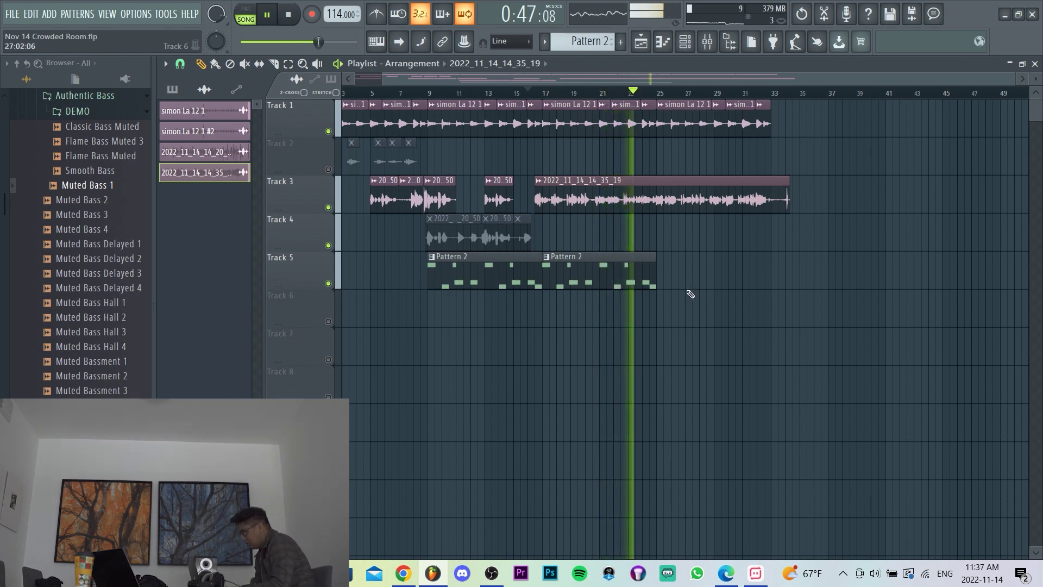
# - Duplicate the second Pattern 2 clip on Track 5 so that the bass repeats from bar 25
pyautogui.moveTo(687, 287); pyautogui.dragTo(624, 277)
pyautogui.hotkey('ctrl', 'b')
pyautogui.scroll(3, 680, 257)
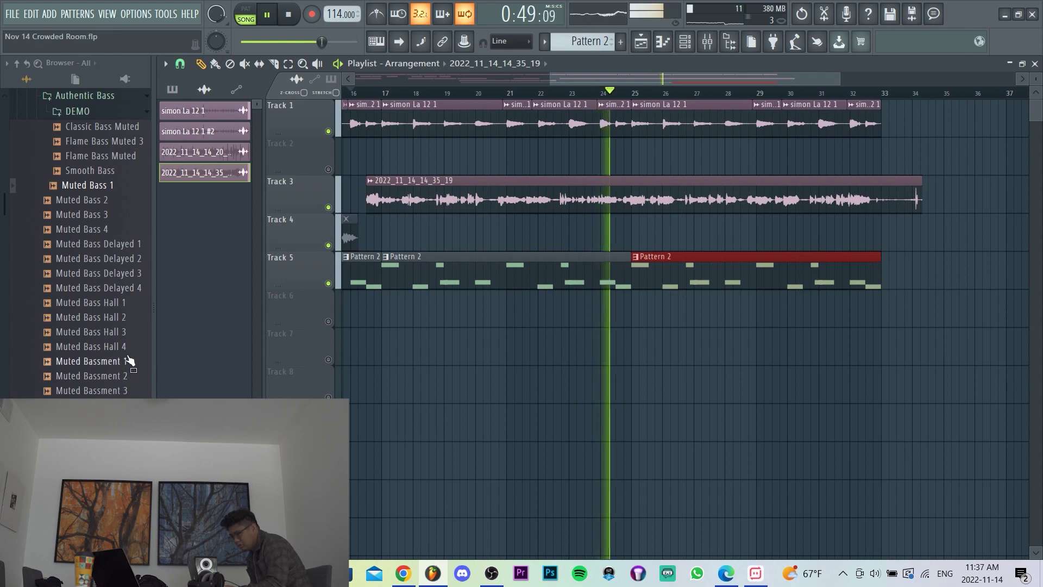
pyautogui.scroll(-10, 122, 326)
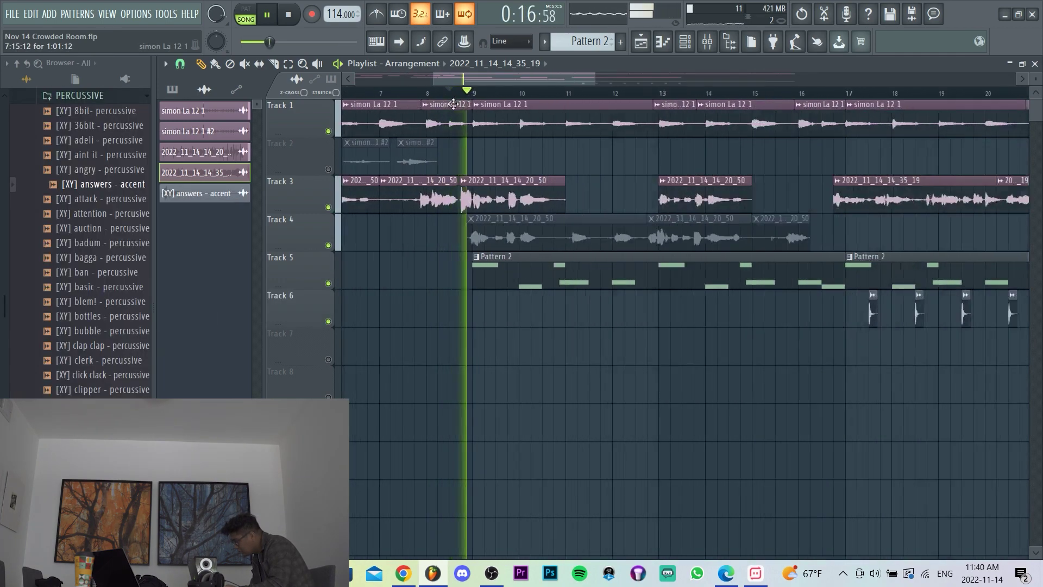
# - Move the join between the two 2022_11_14_14_35_19 clips on Track 3 slightly later, to about bar 20.4
pyautogui.scroll(3, 673, 203)
pyautogui.scroll(-4, 576, 211)
pyautogui.scroll(4, 507, 212)
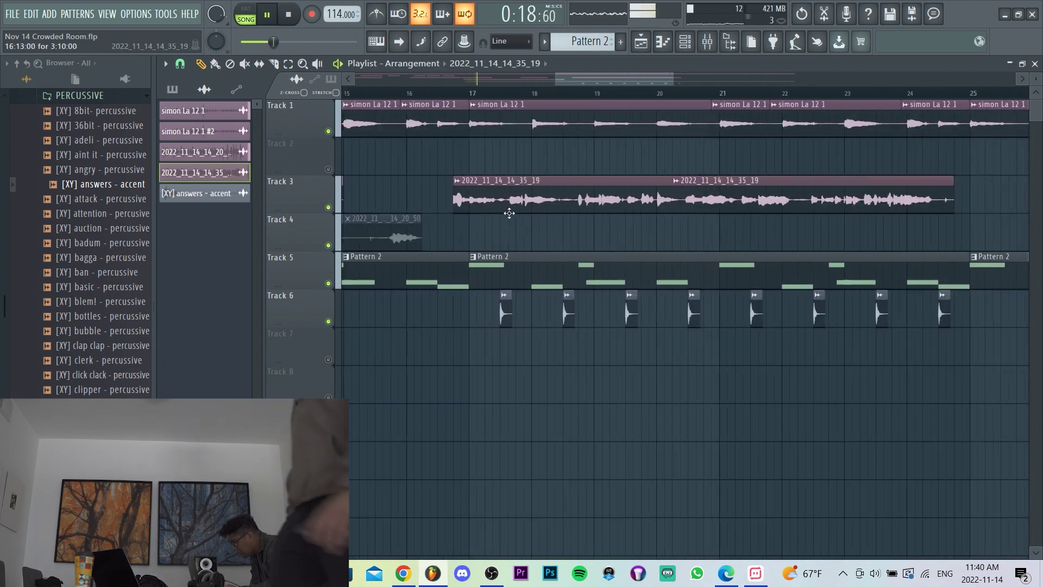
pyautogui.scroll(-5, 543, 216)
pyautogui.scroll(6, 625, 225)
pyautogui.scroll(5, 638, 213)
pyautogui.moveTo(531, 193); pyautogui.dragTo(554, 192)
pyautogui.scroll(-5, 553, 193)
pyautogui.scroll(3, 520, 213)
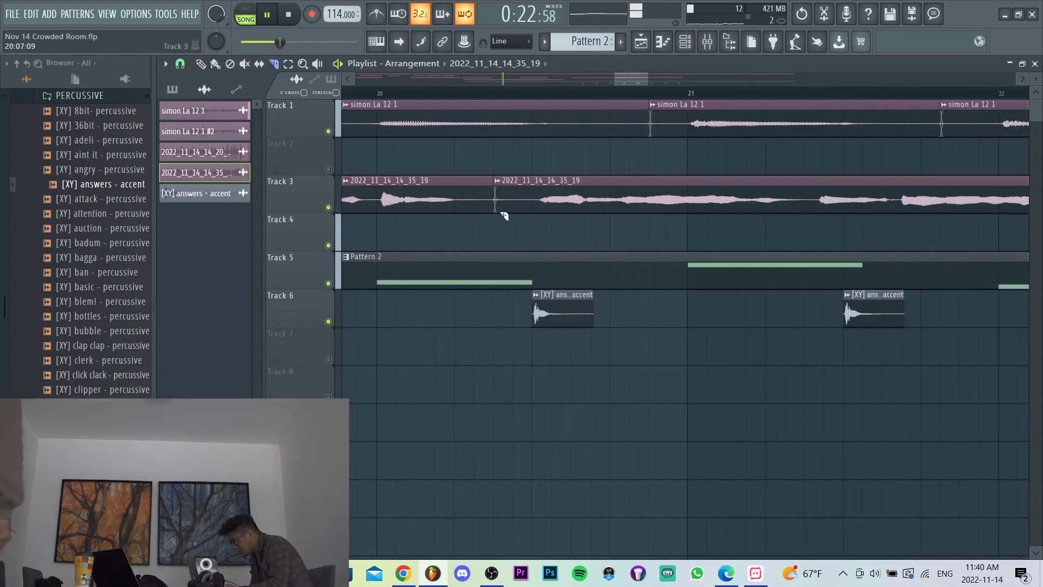
# - Duplicate both 2022_11_14_14_35_19 vocal clips on Track 3 into the section starting around bar 25
pyautogui.scroll(-8, 583, 227)
pyautogui.scroll(4, 672, 209)
pyautogui.scroll(-5, 674, 210)
pyautogui.press('p')
pyautogui.moveTo(704, 206); pyautogui.dragTo(517, 187)
pyautogui.hotkey('ctrl', 'b')
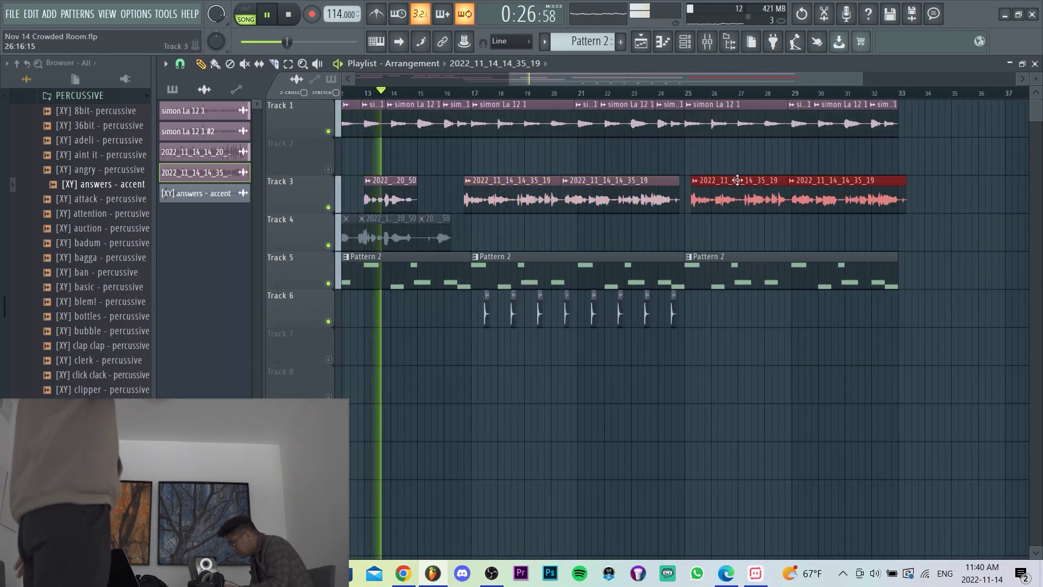
# - Shift the duplicated vocal clips earlier to start at about bar 24.7, and slice the Track 3 vocal at that join
pyautogui.scroll(5, 673, 200)
pyautogui.press('c')
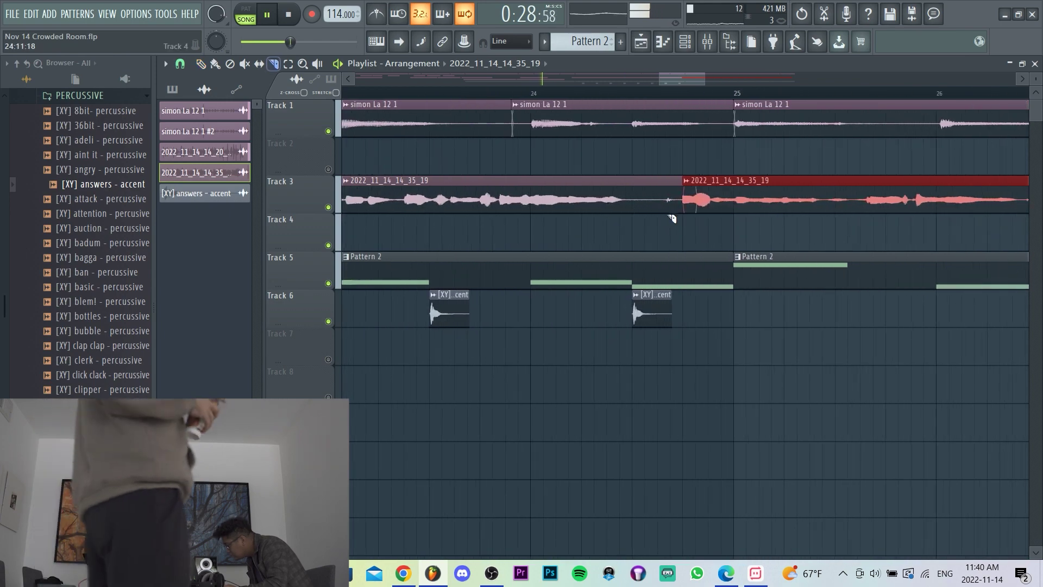
pyautogui.moveTo(672, 219); pyautogui.dragTo(674, 209)
pyautogui.scroll(-4, 641, 217)
pyautogui.scroll(-3, 707, 220)
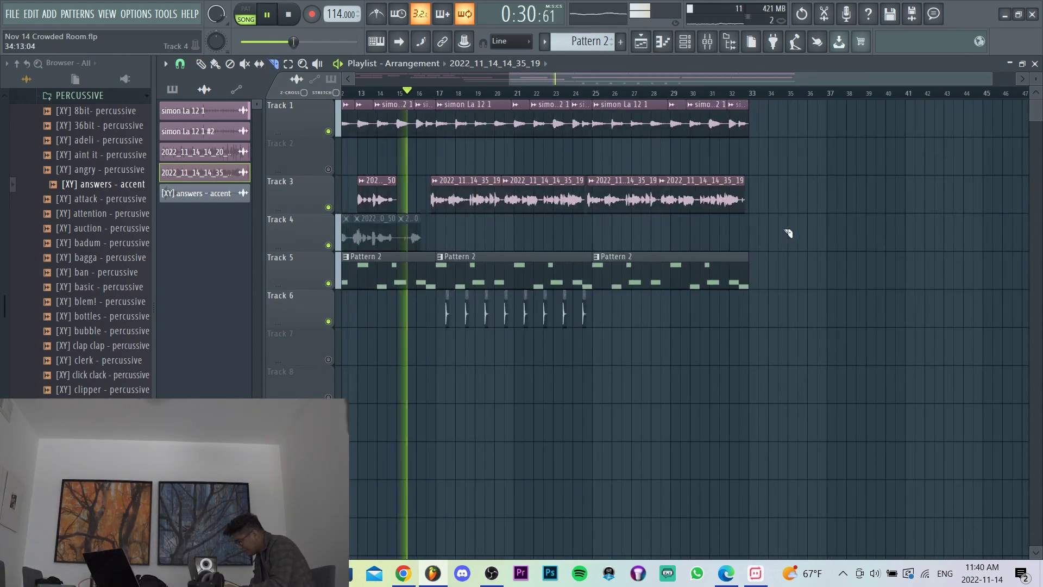
# - Duplicate the [XY] answers - accent hits on Track 6 to cover bars 25 to 32
pyautogui.moveTo(582, 326); pyautogui.dragTo(843, 308)
pyautogui.scroll(4, 469, 331)
pyautogui.scroll(-4, 462, 323)
pyautogui.scroll(2, 457, 310)
pyautogui.scroll(-3, 453, 251)
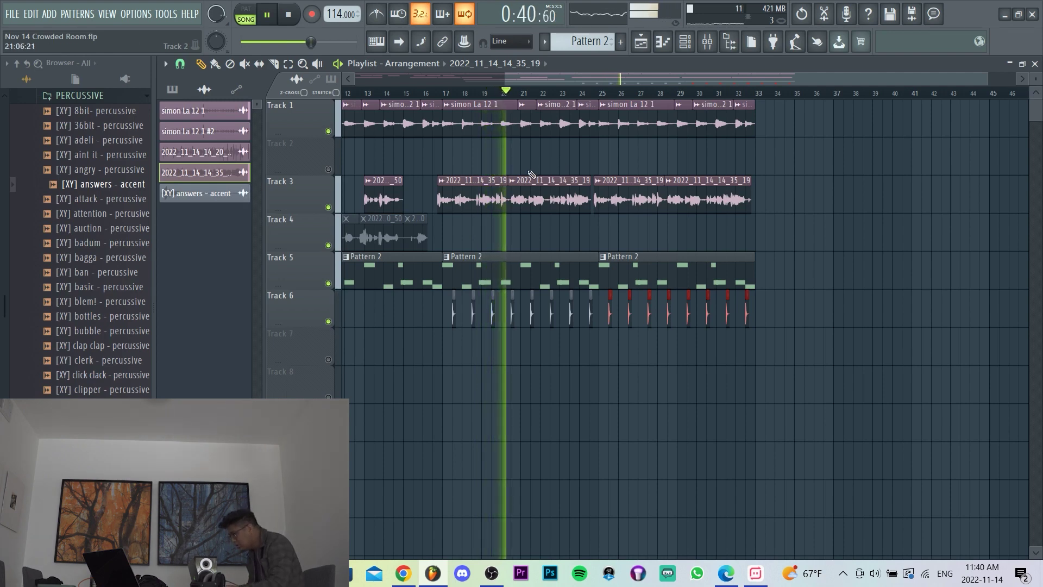
# - Leave a short gap before the second vocal clip of each Track 3 pair, and end the last clip at bar 33
pyautogui.scroll(3, 531, 174)
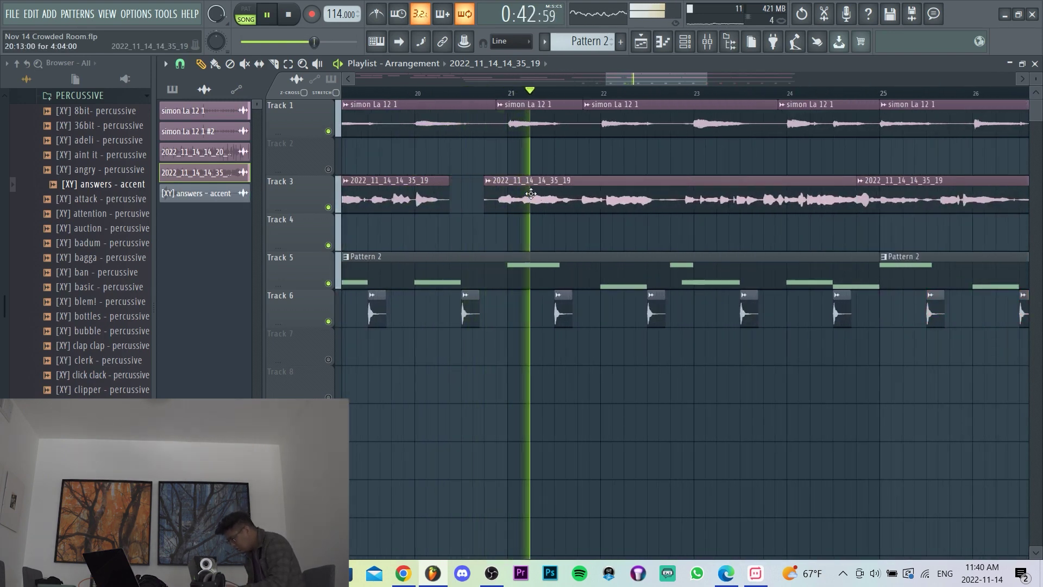
pyautogui.scroll(-2, 790, 202)
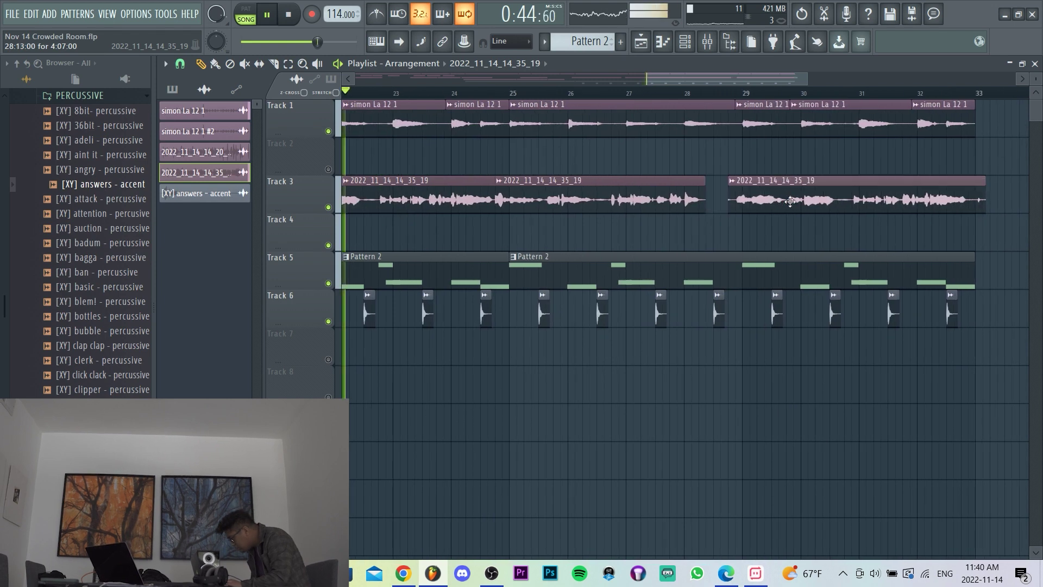
pyautogui.moveTo(789, 202); pyautogui.dragTo(782, 202)
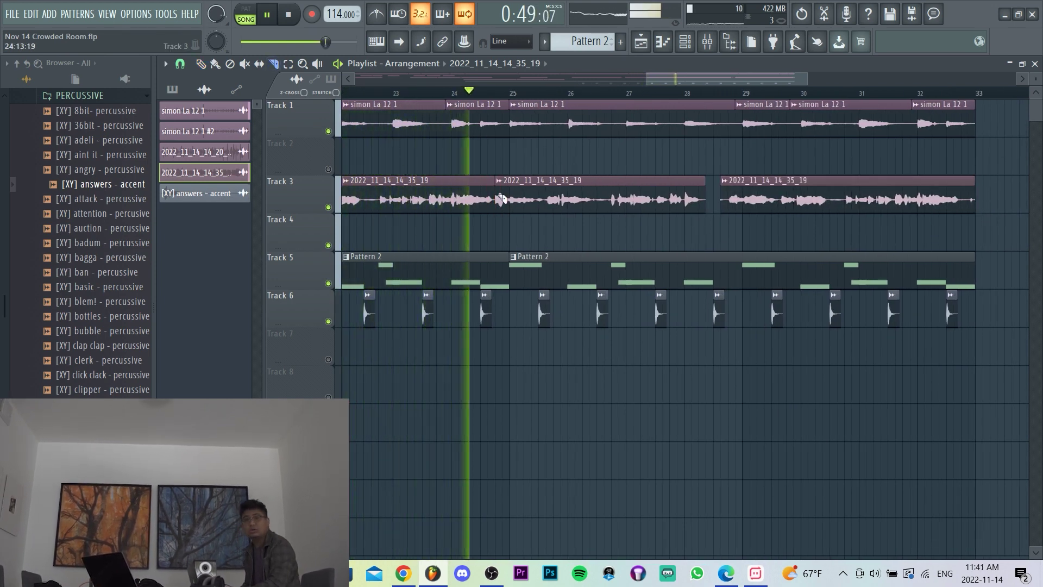
# - Replay the arrangement from about bar 20.5 to check the timing of the second vocal clip on Track 3
pyautogui.press('space')
pyautogui.scroll(-4, 492, 147)
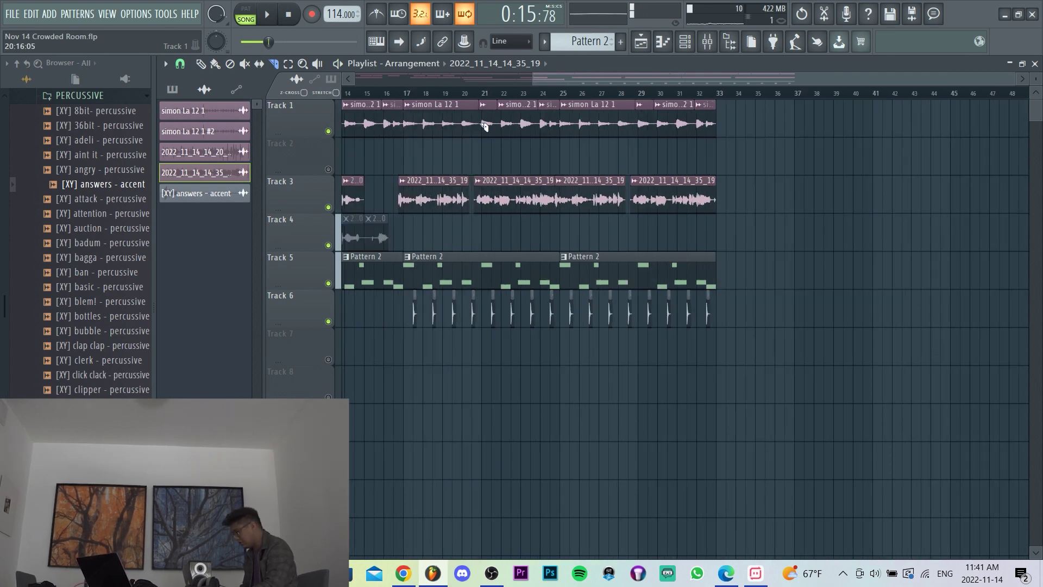
pyautogui.click(473, 96)
pyautogui.scroll(5, 569, 205)
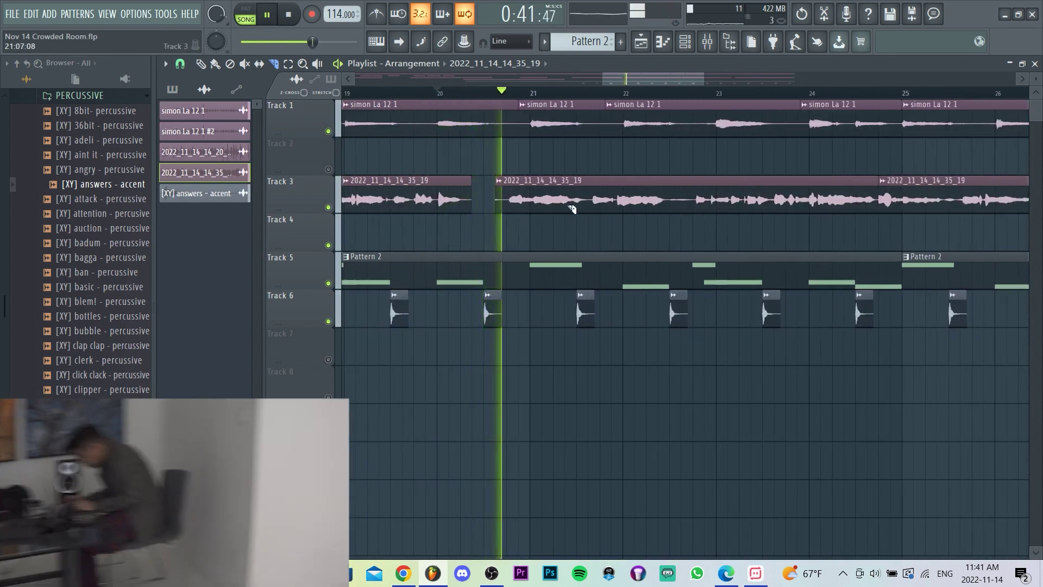
pyautogui.scroll(-1, 505, 198)
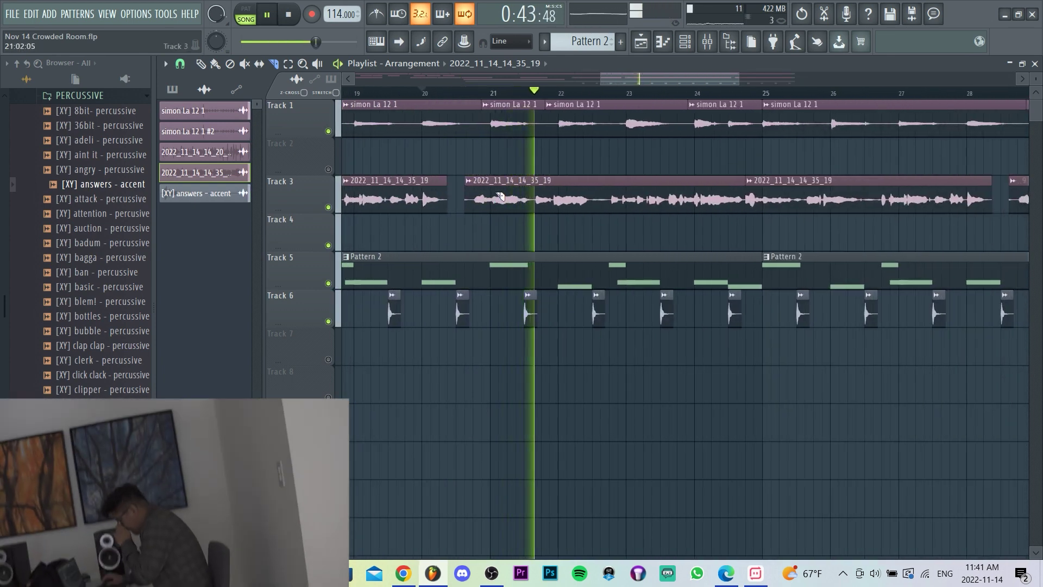
pyautogui.scroll(3, 505, 197)
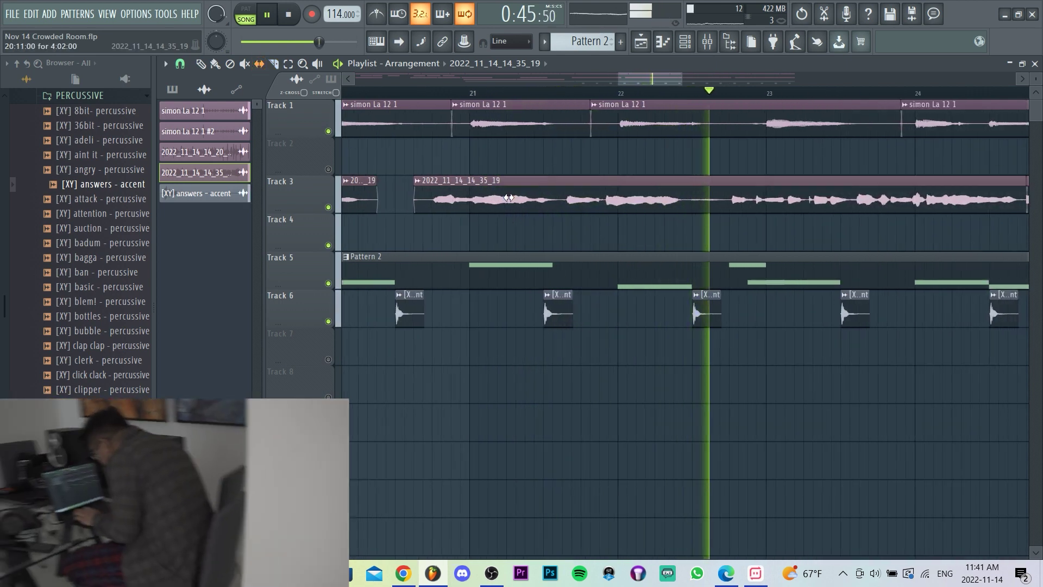
# - Extend the start of the Track 3 vocal clip near bar 20.6 back to 20:09:00
pyautogui.scroll(-4, 509, 197)
pyautogui.scroll(-2, 753, 221)
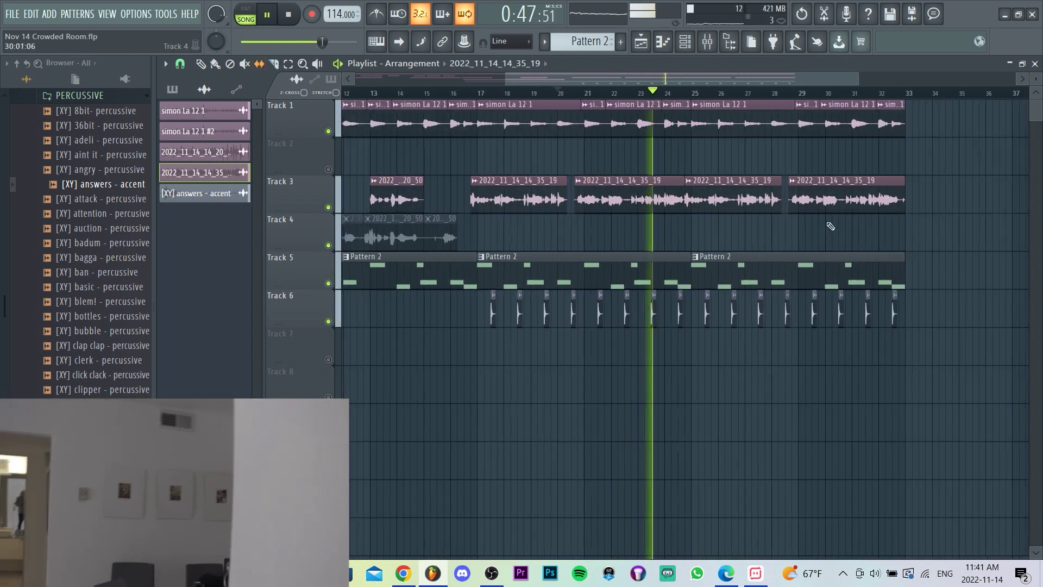
pyautogui.scroll(5, 829, 224)
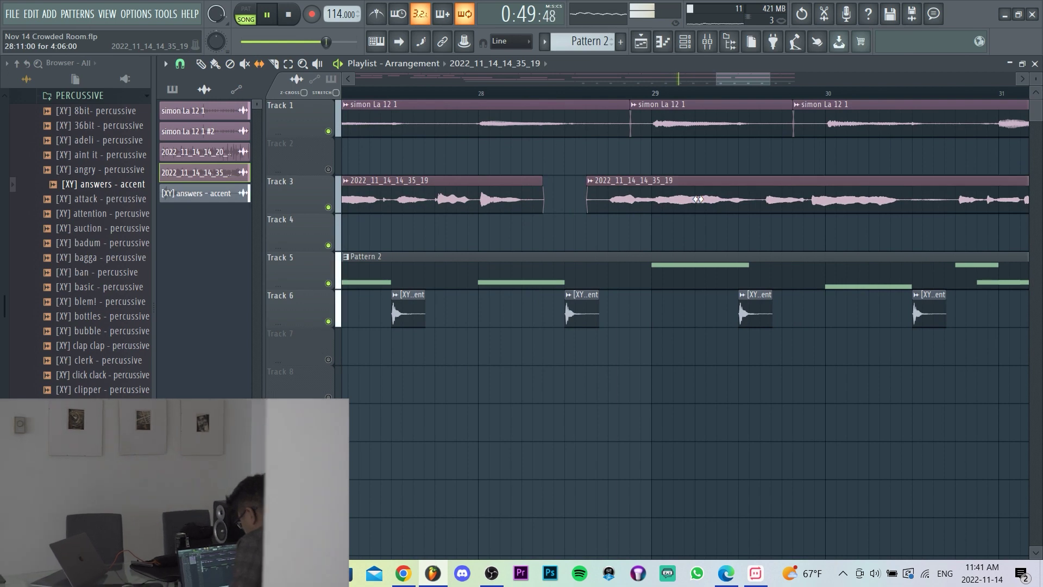
pyautogui.scroll(-3, 698, 200)
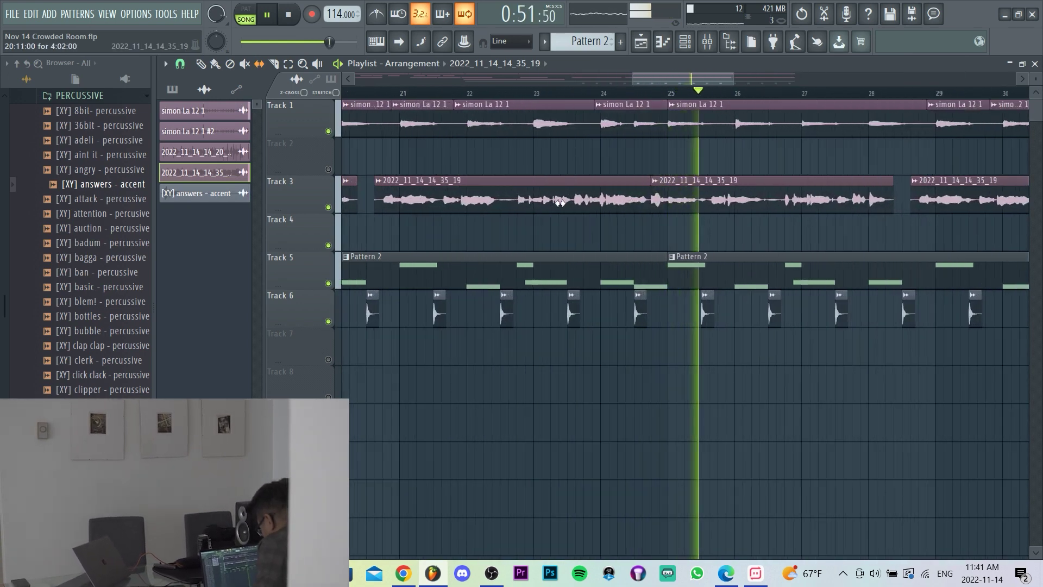
pyautogui.scroll(-3, 471, 213)
pyautogui.press('p')
pyautogui.moveTo(495, 228); pyautogui.dragTo(411, 189)
pyautogui.scroll(4, 412, 188)
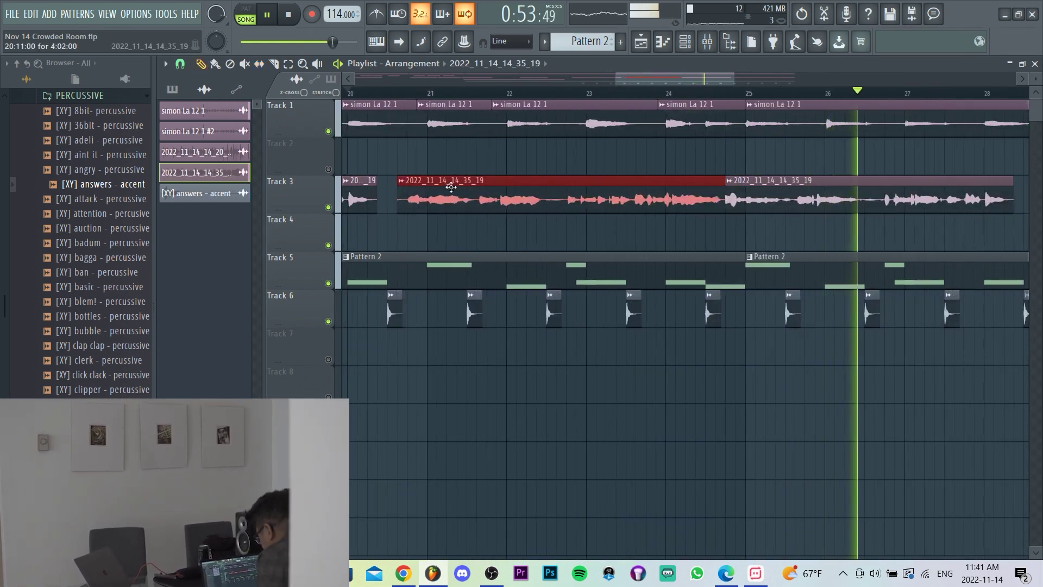
pyautogui.scroll(4, 421, 203)
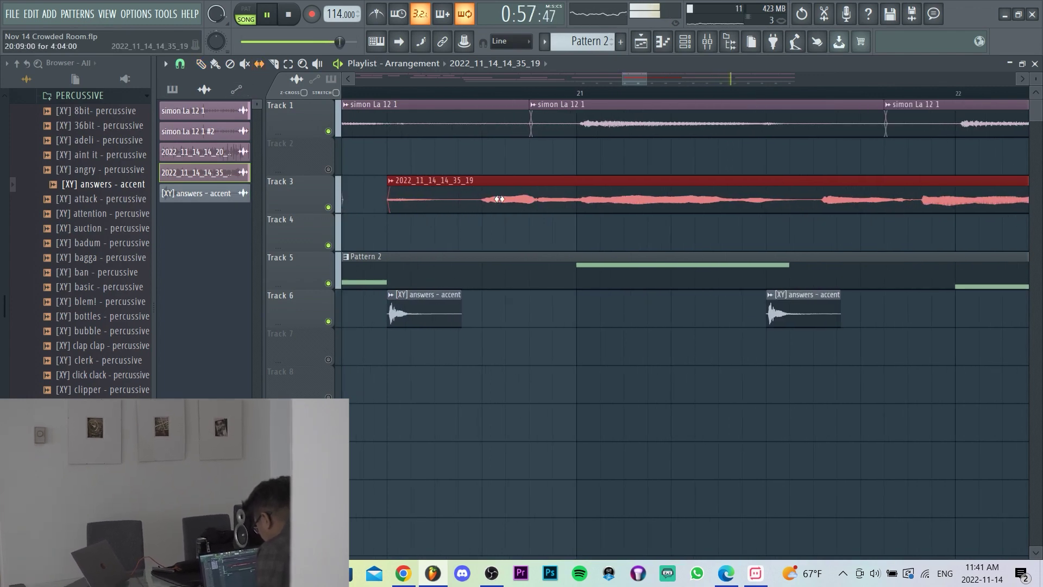
pyautogui.rightClick(444, 203)
# - Slip the audio slightly earlier inside the last Track 3 vocal clip, and play the arrangement through to its end
pyautogui.scroll(-6, 438, 220)
pyautogui.scroll(5, 731, 215)
pyautogui.press('s')
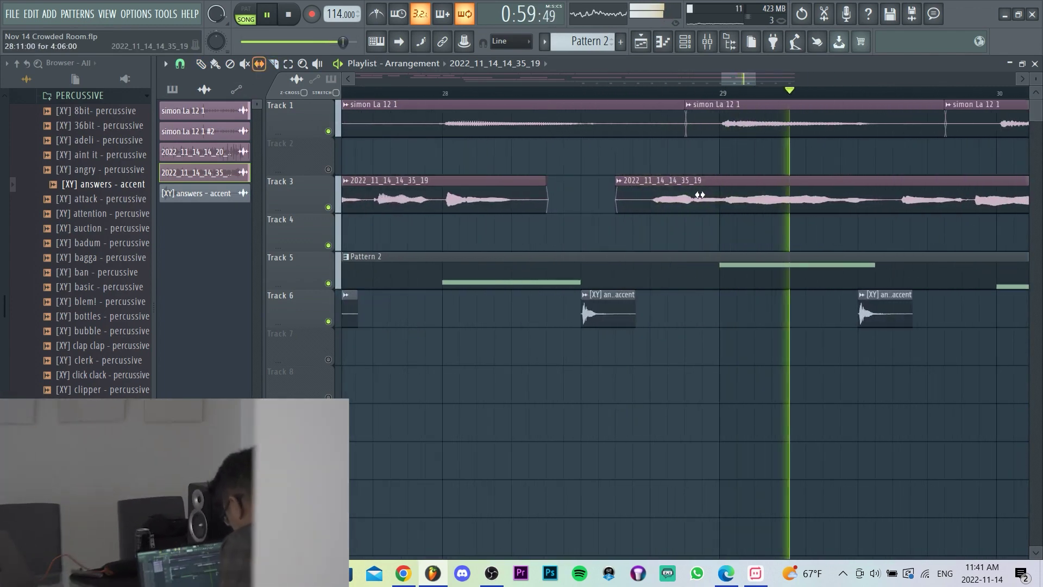
pyautogui.moveTo(699, 195); pyautogui.dragTo(694, 194)
pyautogui.scroll(-4, 693, 193)
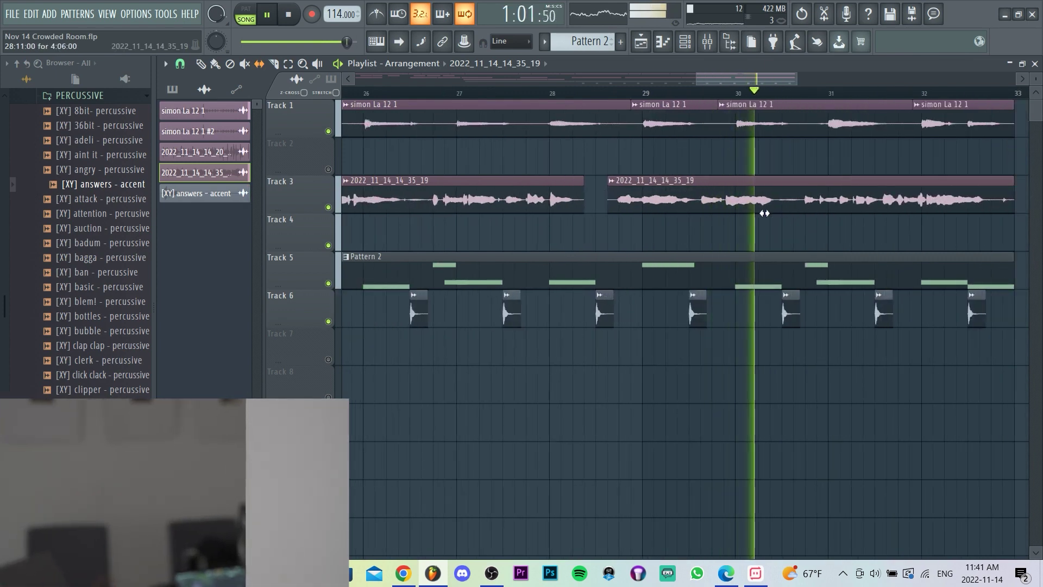
pyautogui.scroll(4, 751, 219)
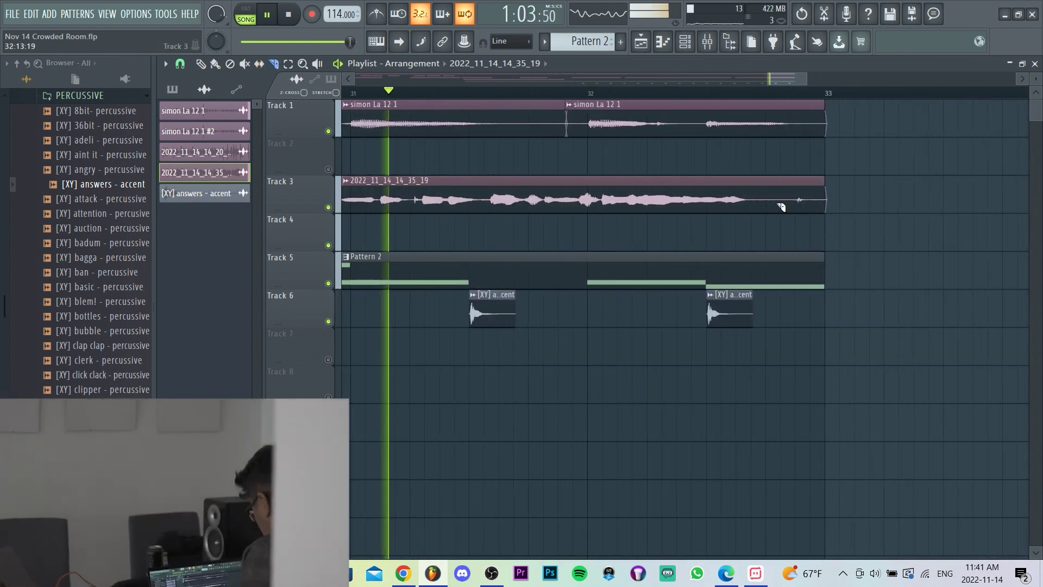
pyautogui.scroll(-6, 770, 230)
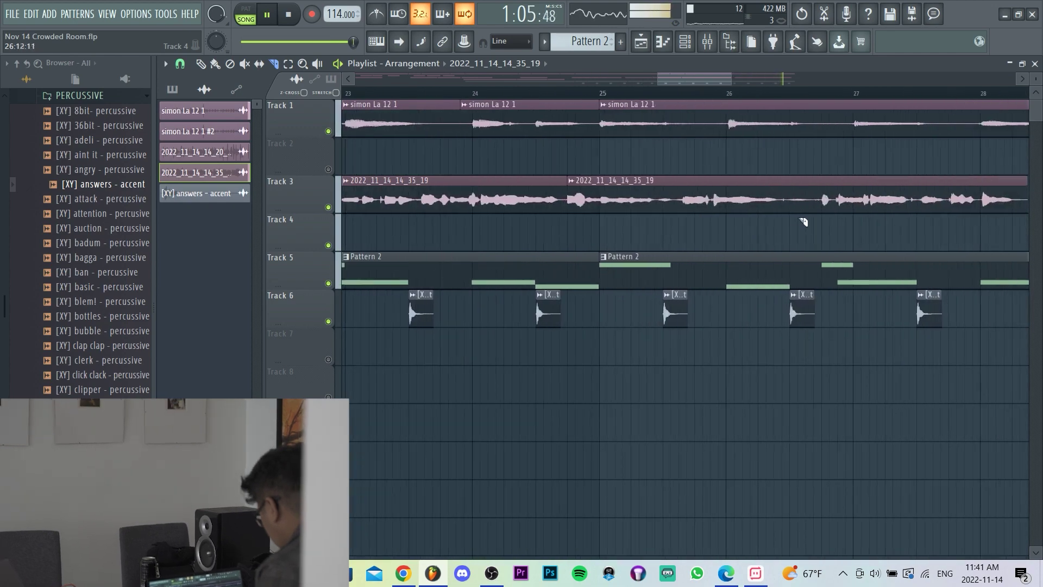
pyautogui.scroll(-3, 634, 201)
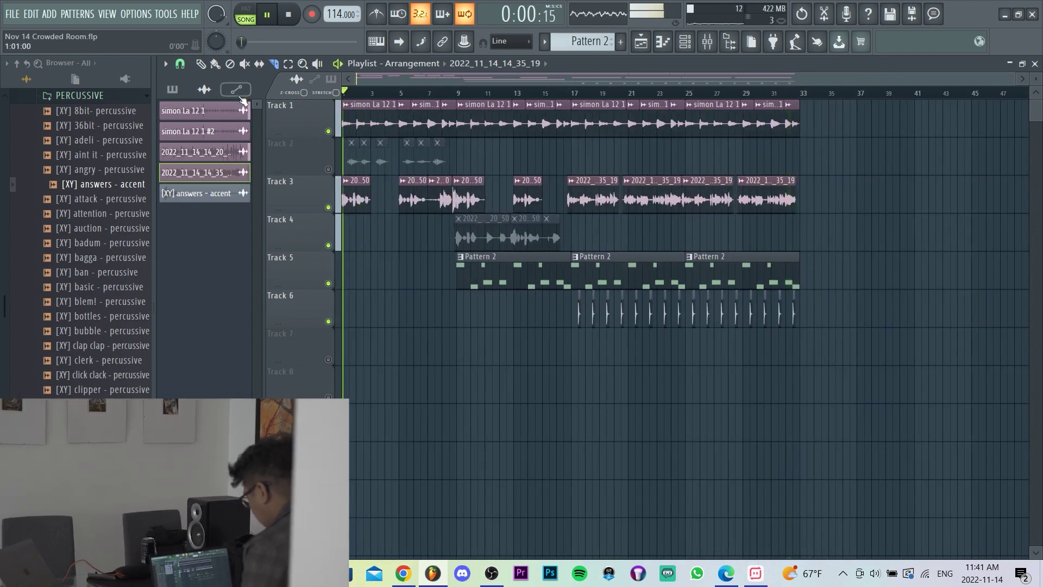
pyautogui.scroll(2, 333, 184)
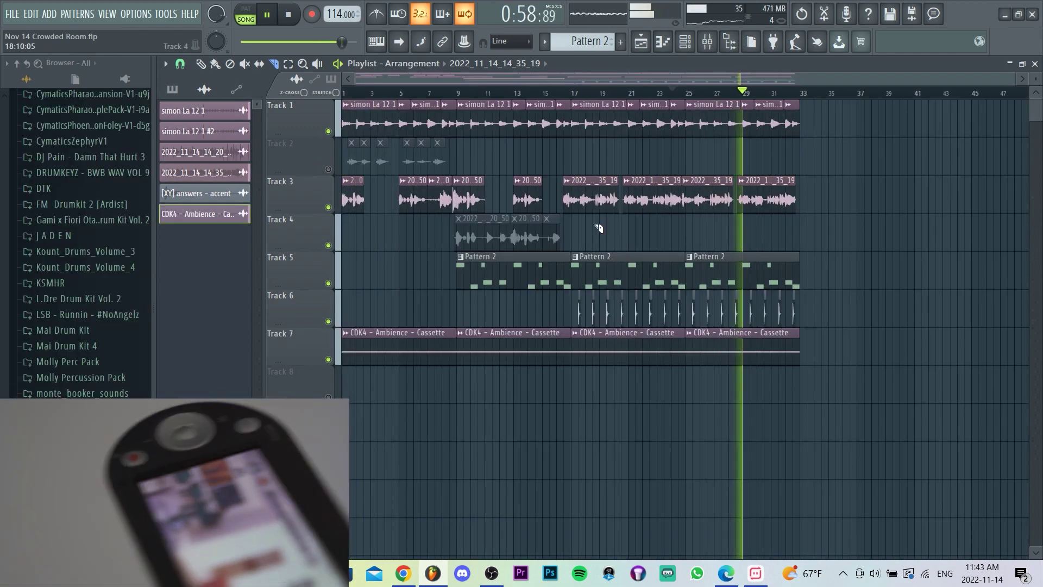
# - Replay the arrangement from about bar 16 and set the playback position back to bar 9
pyautogui.press('space')
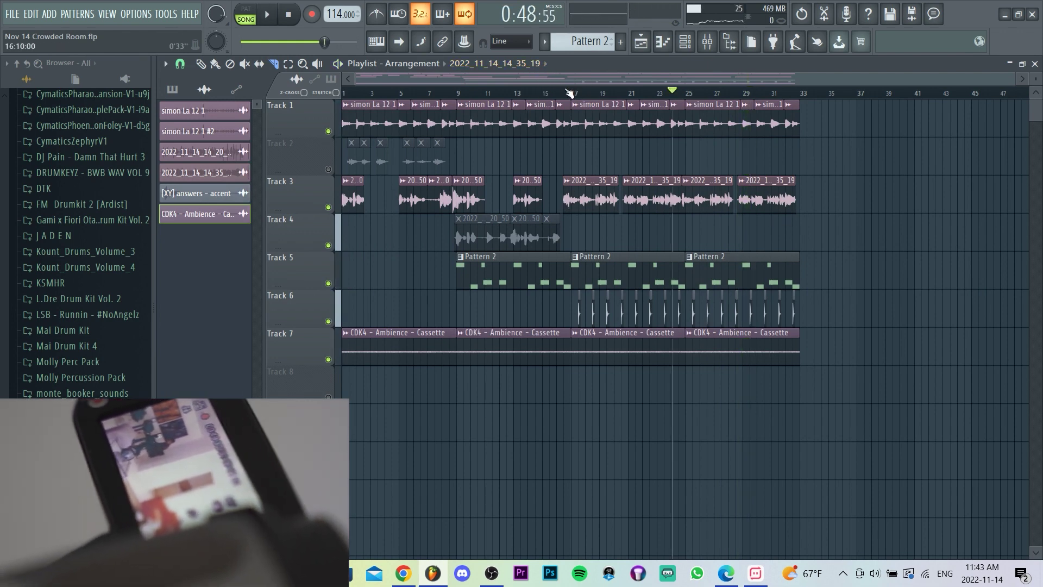
pyautogui.press('space')
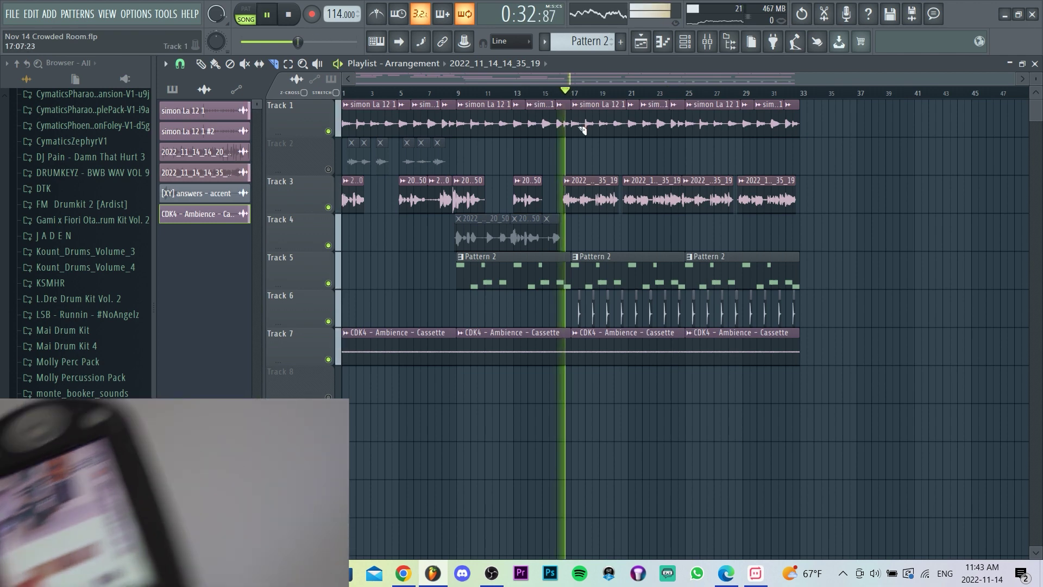
pyautogui.press('space')
pyautogui.moveTo(558, 98); pyautogui.dragTo(551, 95)
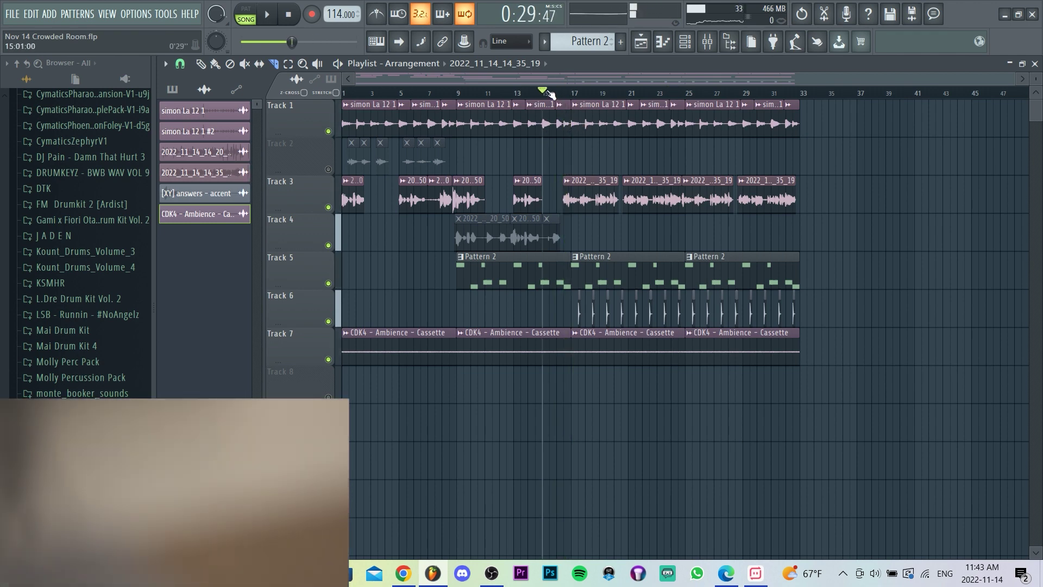
pyautogui.click(671, 42)
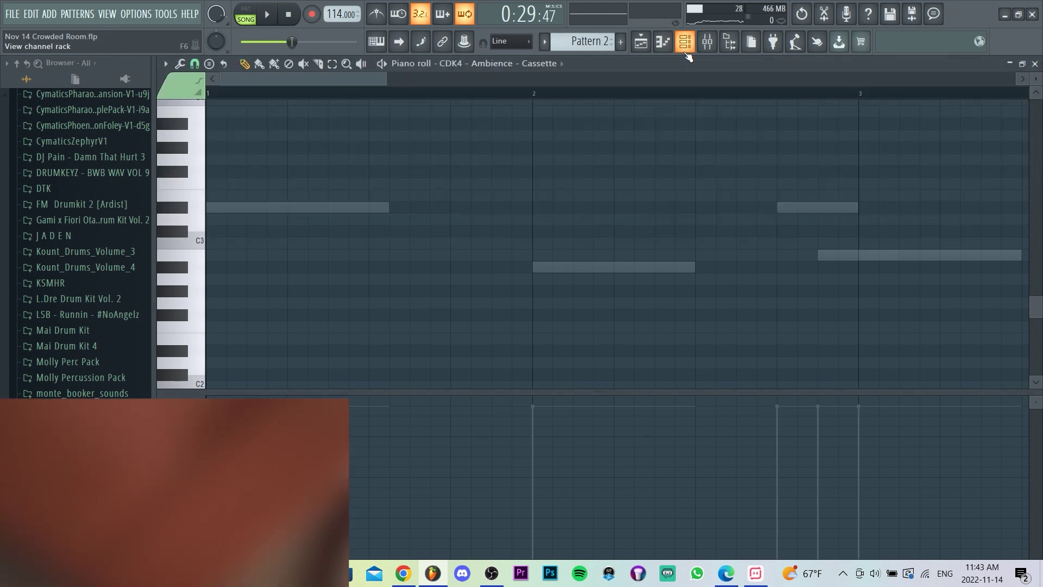
pyautogui.click(684, 47)
pyautogui.press('space')
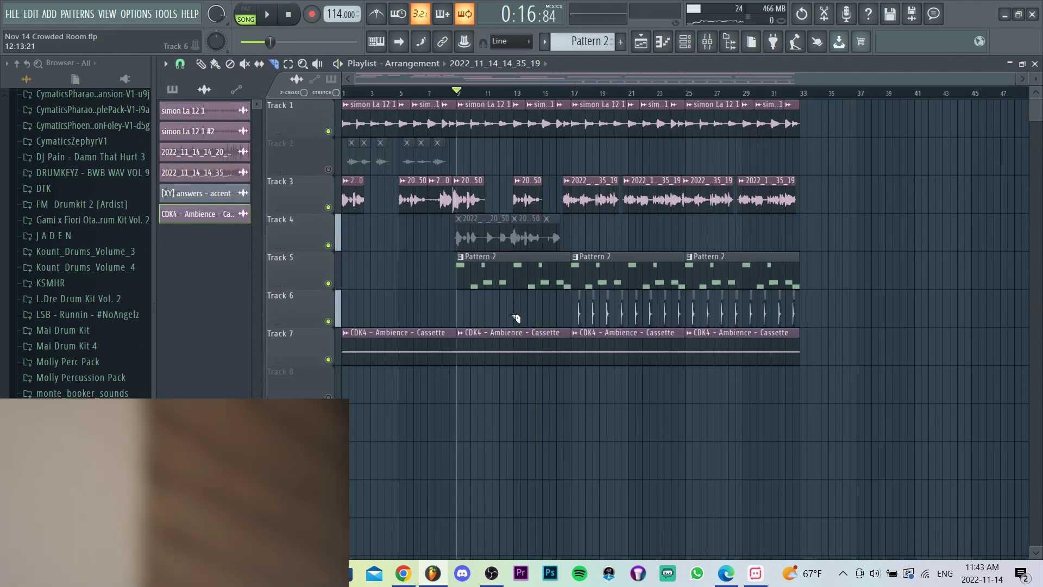
# - Copy the [XY] answers - accent hits on Track 6 to cover bars 9 to 16
pyautogui.moveTo(516, 318); pyautogui.dragTo(627, 314)
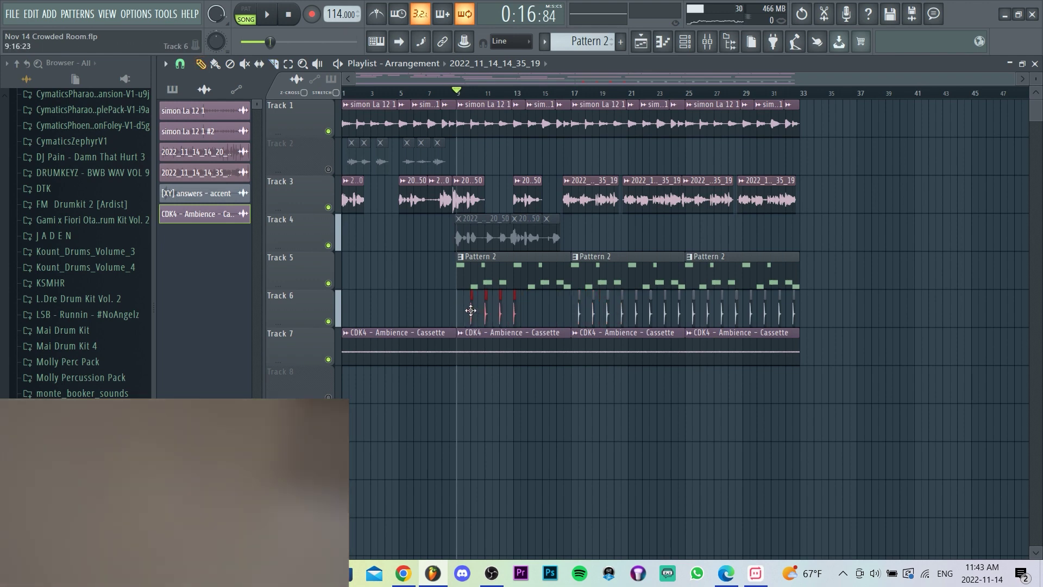
pyautogui.scroll(5, 477, 311)
pyautogui.moveTo(544, 310); pyautogui.dragTo(815, 305)
pyautogui.scroll(-3, 662, 272)
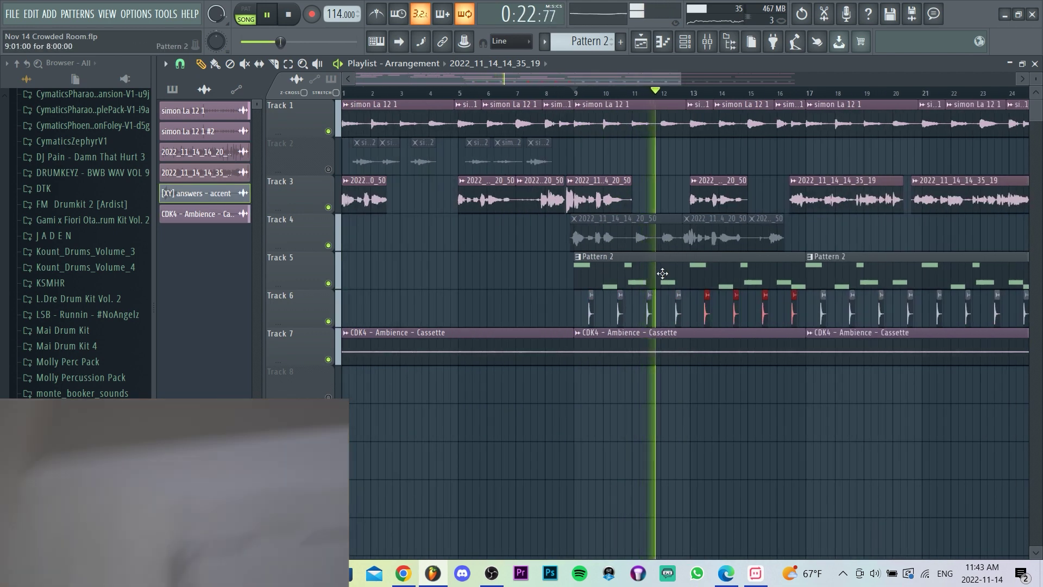
# - Show all channels in the channel rack and adjust the volume envelope of the Muted Bass 1 channel
pyautogui.click(694, 44)
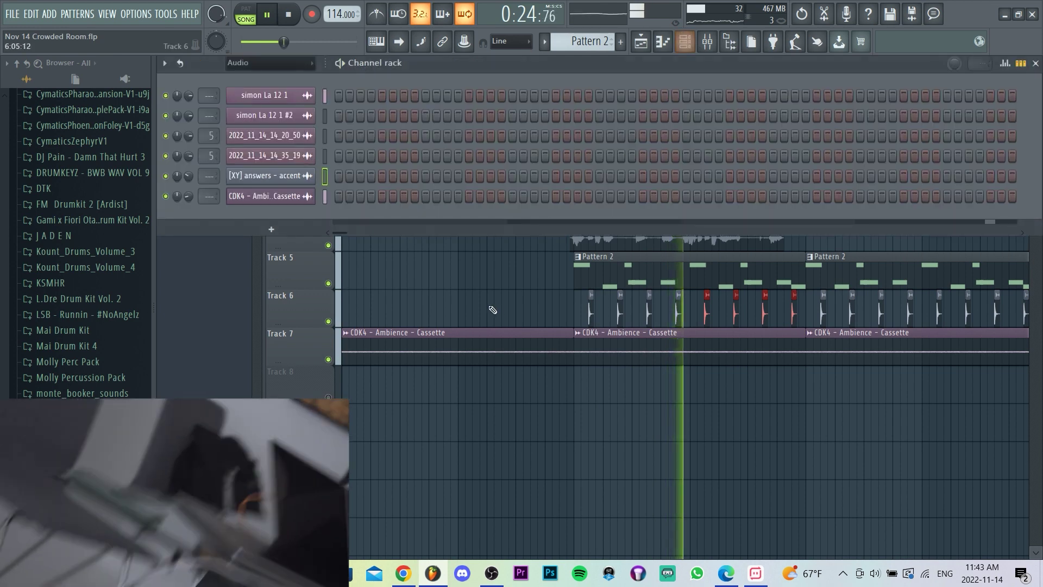
pyautogui.click(260, 63)
pyautogui.click(260, 78)
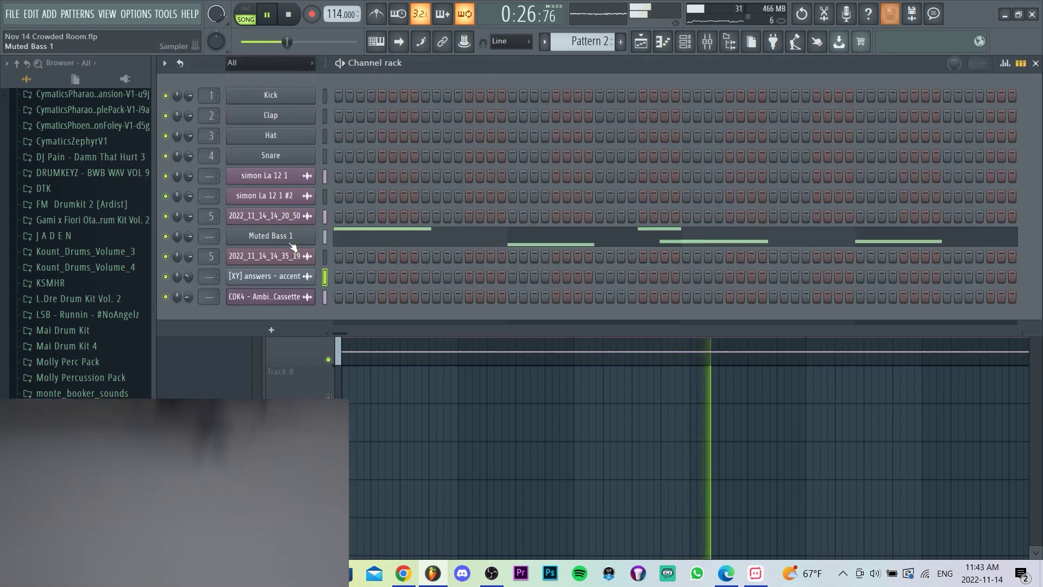
pyautogui.click(293, 237)
pyautogui.click(295, 225)
pyautogui.click(325, 224)
pyautogui.click(295, 224)
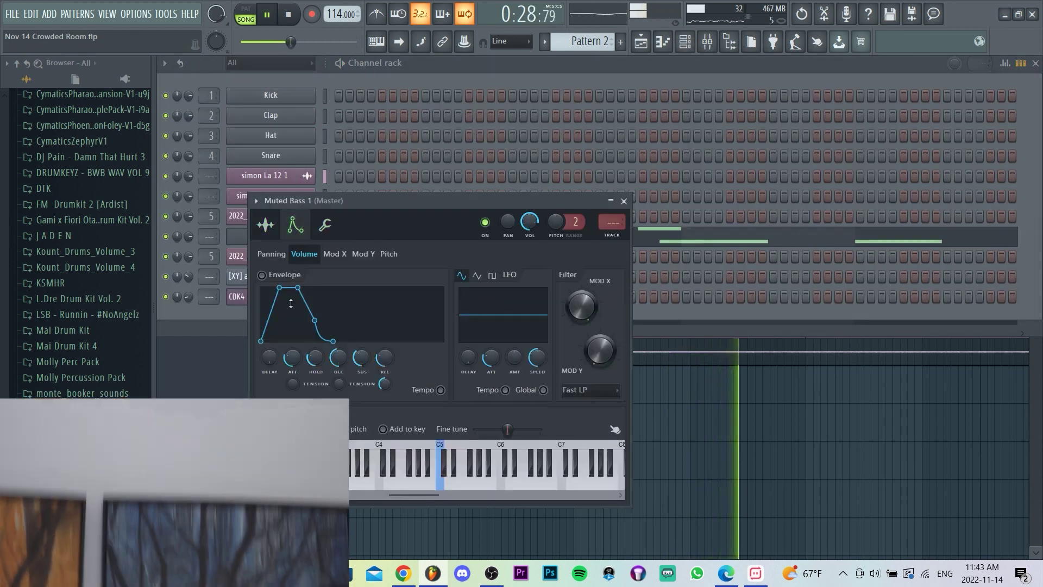
pyautogui.moveTo(338, 355); pyautogui.dragTo(385, 367)
# - Review the Muted Bass 1 notes of Pattern 2 in the piano roll during playback, and return to the playlist
pyautogui.click(712, 242)
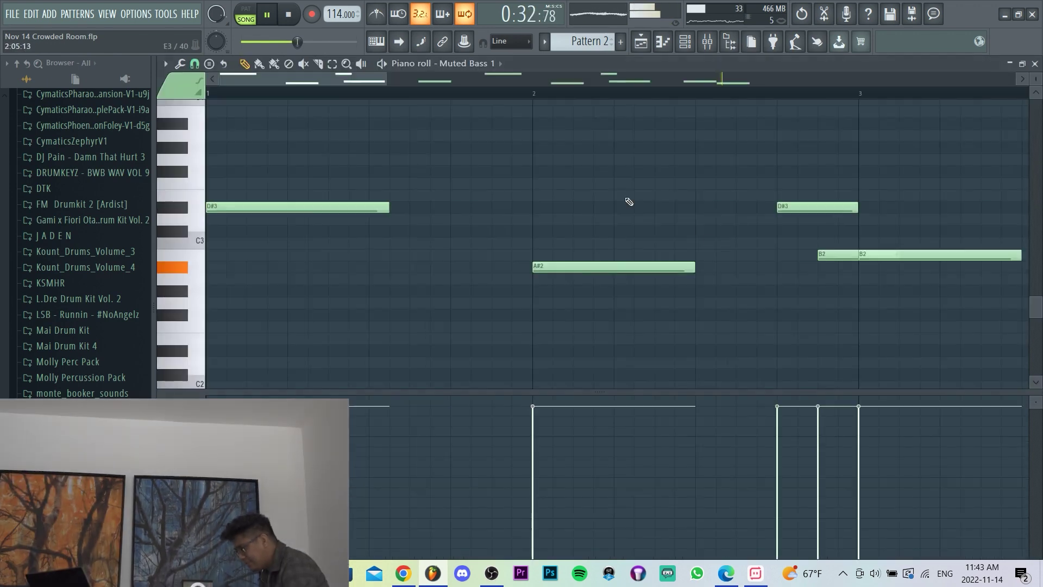
pyautogui.scroll(-3, 586, 182)
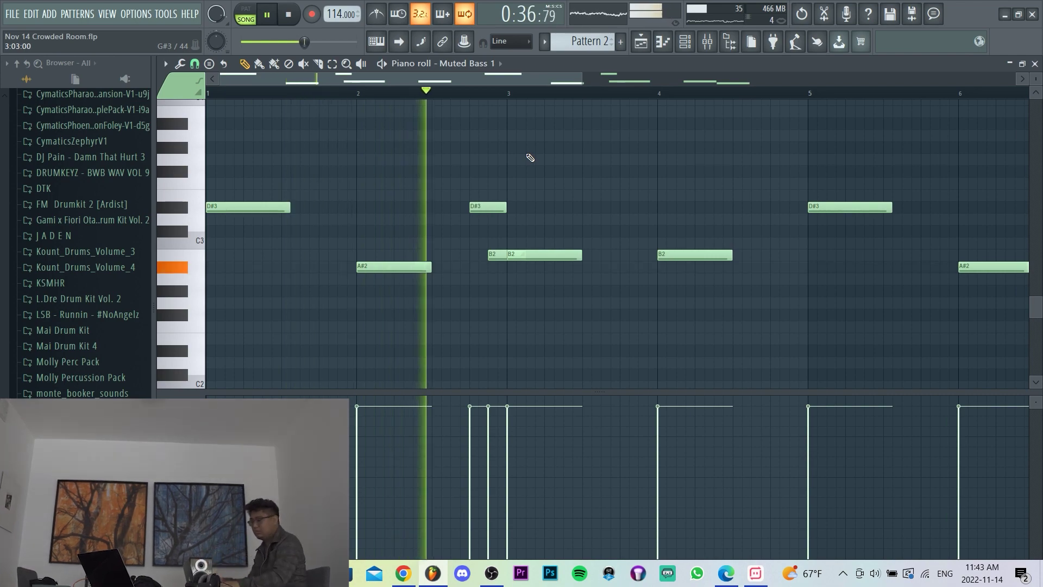
pyautogui.press('F7')
pyautogui.press('F5')
# - Find the [XY] advance - pluck one-shot in the sample folders and start its part in Pattern 3 with a D#3 note
pyautogui.scroll(-3, 625, 318)
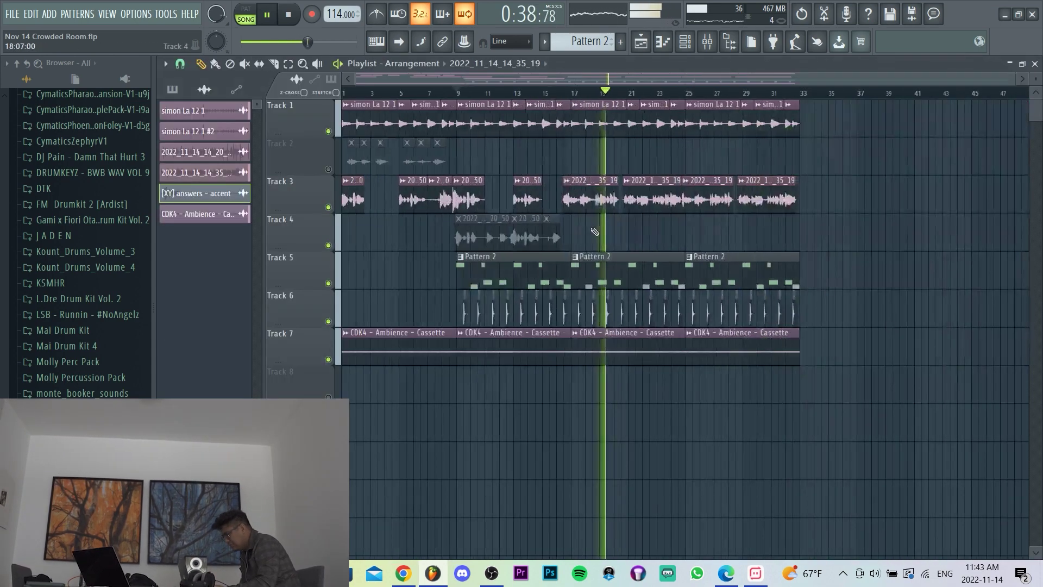
pyautogui.scroll(-10, 70, 372)
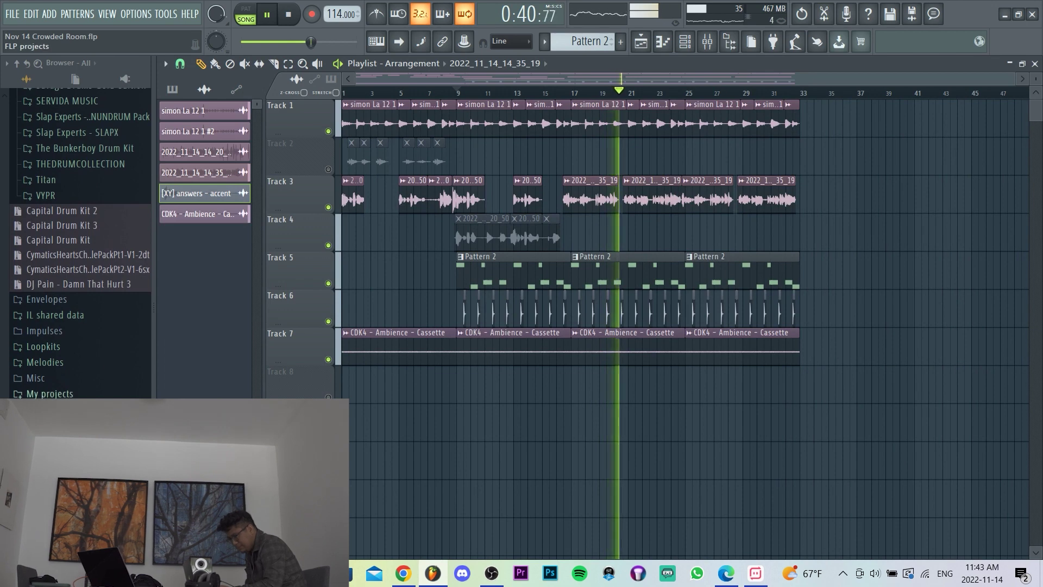
pyautogui.click(82, 408)
pyautogui.scroll(-6, 100, 305)
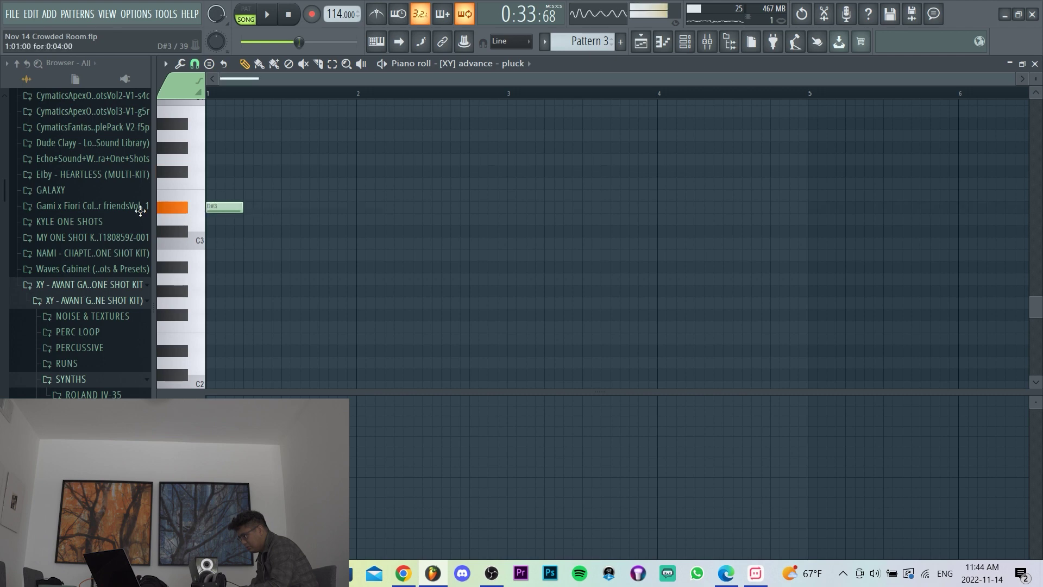
# - Build a D#3, A#3, D#4, F#4 pluck chord in bar 1 and lengthen it to one full bar
pyautogui.scroll(3, 260, 240)
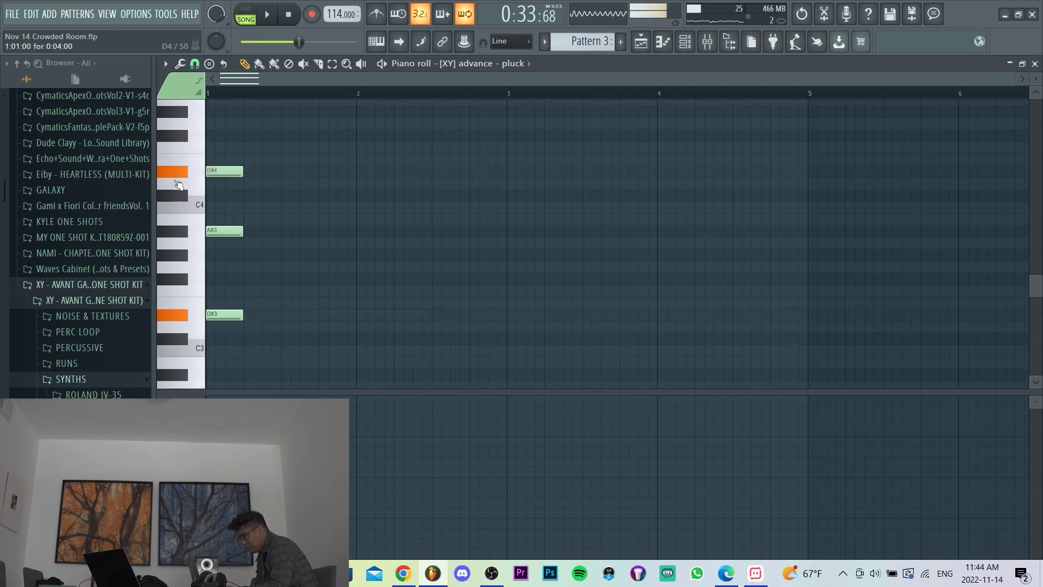
pyautogui.moveTo(288, 351); pyautogui.dragTo(202, 136)
pyautogui.press('space')
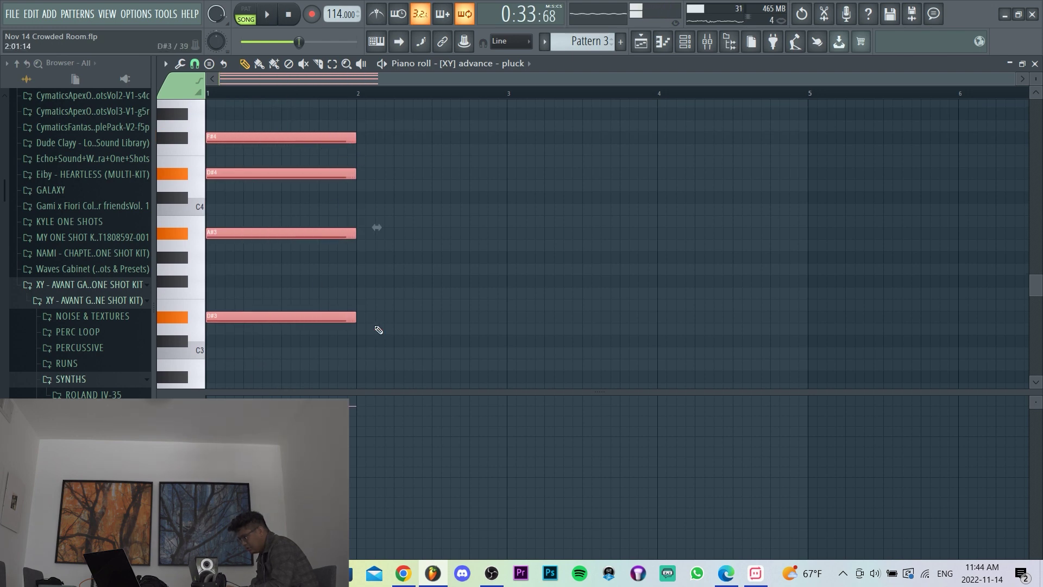
# - Copy the chord to bars 2 and 3, reshaping the copies to A#2, F3, A#3, C#4 and B2, F#3, B3, D#4
pyautogui.moveTo(384, 355); pyautogui.dragTo(206, 104)
pyautogui.scroll(-3, 233, 239)
pyautogui.moveTo(243, 284); pyautogui.dragTo(468, 100)
pyautogui.press('space')
pyautogui.click(466, 279)
pyautogui.scroll(-1, 545, 358)
pyautogui.keyDown('ctrl'); pyautogui.click(484, 170); pyautogui.keyUp('ctrl')
pyautogui.moveTo(493, 155); pyautogui.dragTo(491, 141)
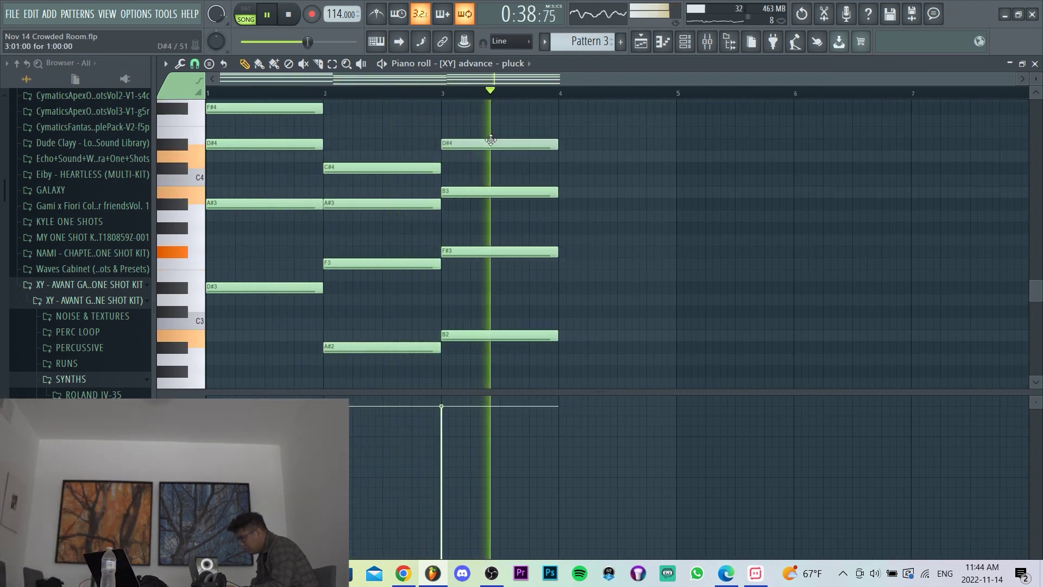
# - Repeat the bar 3 chord in bar 4 and duplicate the four-bar progression across bars 5 to 8
pyautogui.moveTo(577, 362)
pyautogui.mouseDown()
pyautogui.moveTo(510, 126)
pyautogui.moveTo(580, 134)
pyautogui.moveTo(582, 362)
pyautogui.mouseUp()
pyautogui.rightClick(580, 134)
pyautogui.moveTo(473, 141); pyautogui.dragTo(578, 138)
pyautogui.hotkey('ctrl', 'a')
pyautogui.hotkey('ctrl', 'b')
pyautogui.scroll(-3, 652, 180)
pyautogui.scroll(3, 777, 260)
pyautogui.scroll(-4, 815, 318)
pyautogui.scroll(3, 765, 334)
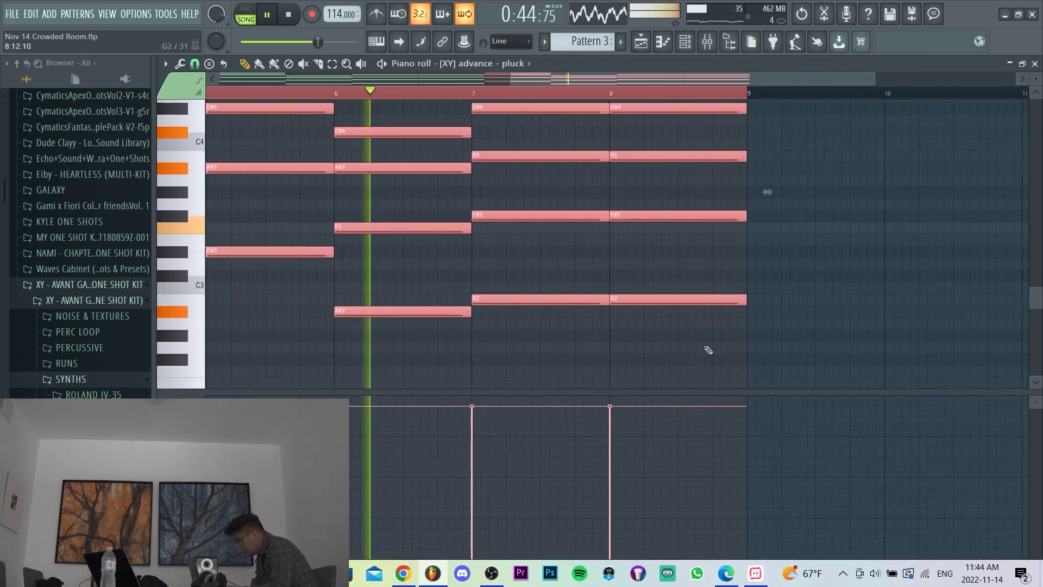
# - Slice the bar 8 chord in half and change its second half to A#2, F3, A#3, C#4
pyautogui.moveTo(692, 344); pyautogui.dragTo(673, 82)
pyautogui.scroll(-2, 726, 217)
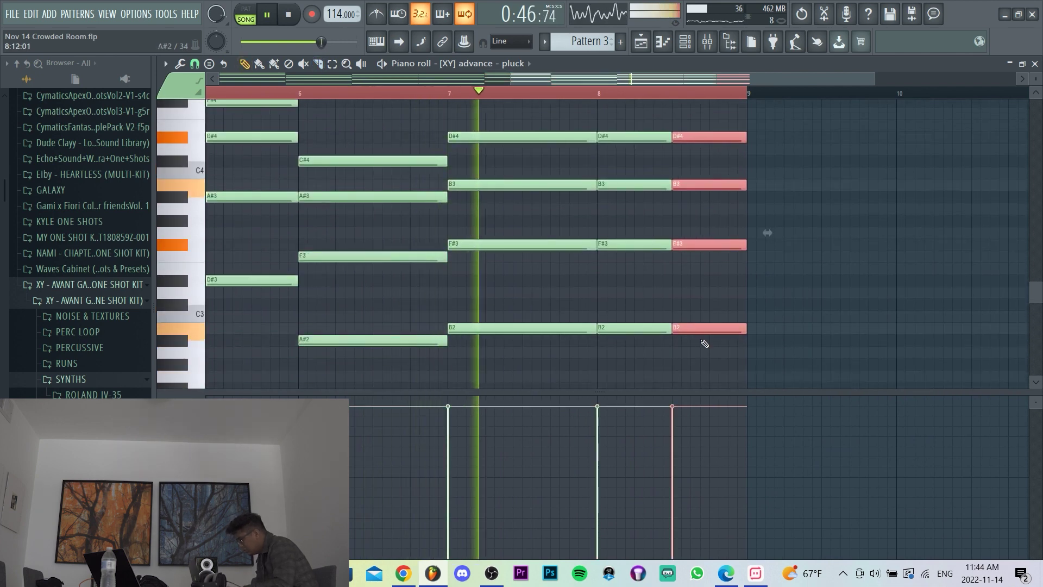
pyautogui.moveTo(701, 344)
pyautogui.mouseDown()
pyautogui.moveTo(702, 111)
pyautogui.moveTo(696, 159)
pyautogui.mouseUp()
pyautogui.hotkey('ctrl', 'd')
pyautogui.scroll(-2, 736, 157)
pyautogui.scroll(3, 772, 184)
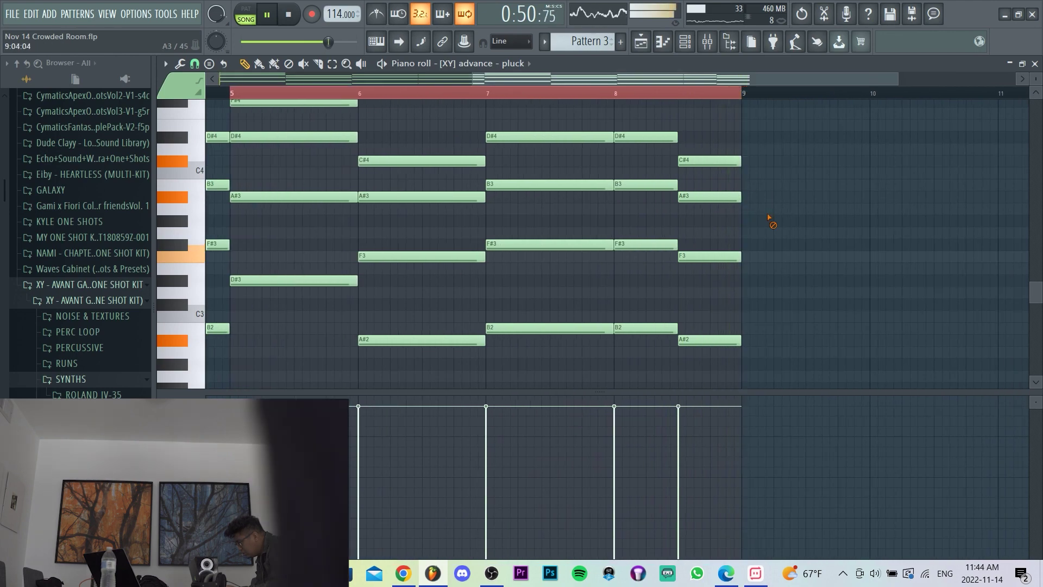
# - Transpose all [XY] advance - pluck notes in Pattern 3 up one octave, and return to the channel rack
pyautogui.scroll(-4, 763, 207)
pyautogui.press('F7')
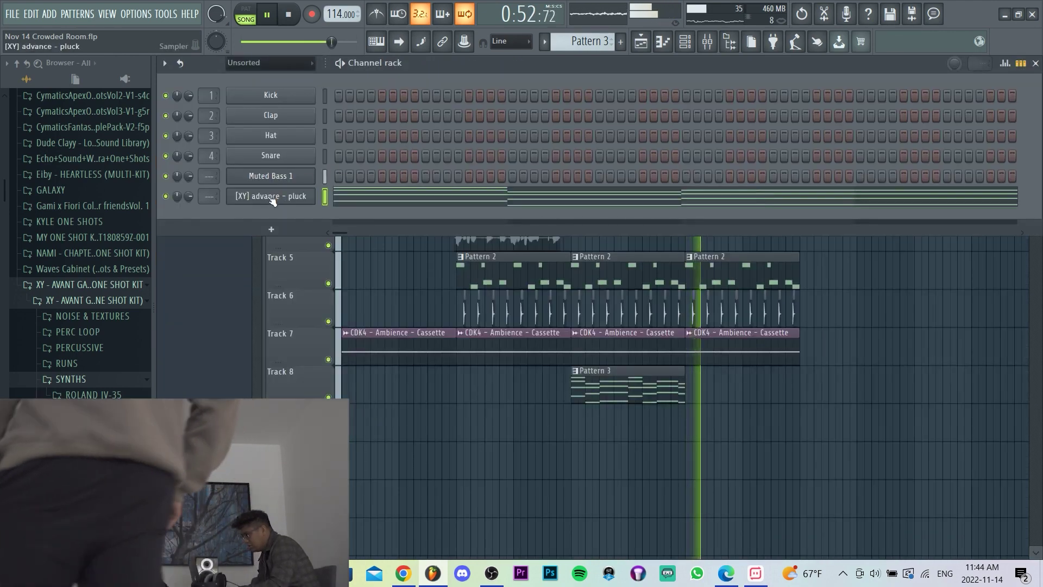
pyautogui.click(497, 196)
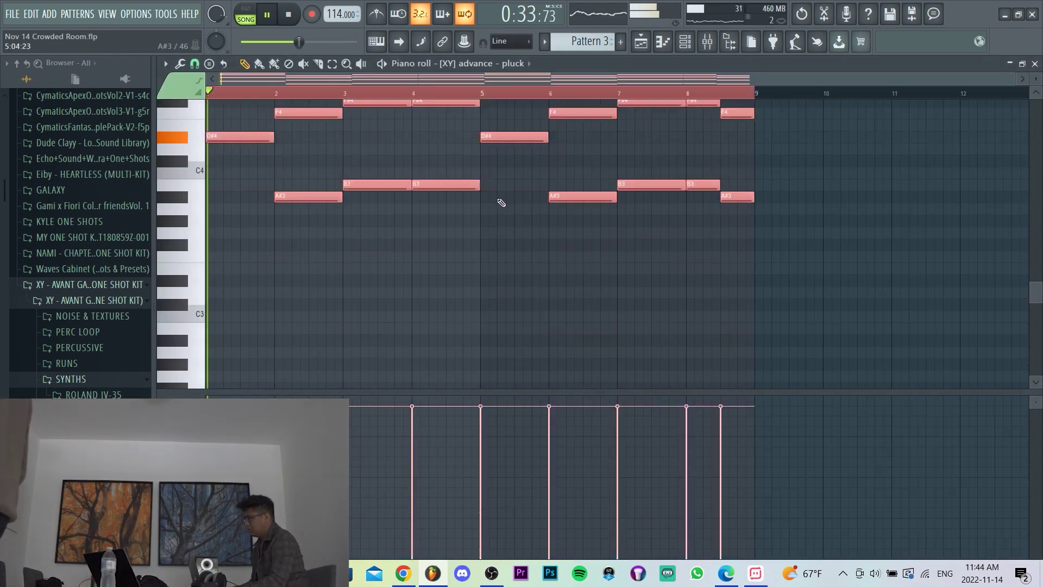
pyautogui.press('F7')
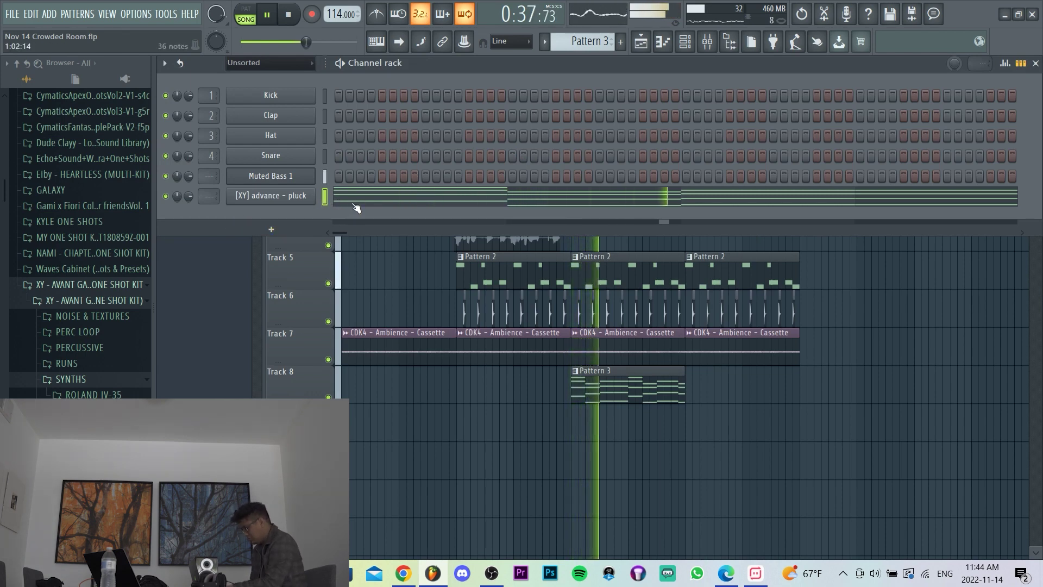
# - Route the [XY] advance - pluck channel to mixer track 6 and replace its sample with [XY] aisle - synth
pyautogui.hotkey('ctrl', 'l')
pyautogui.press('space')
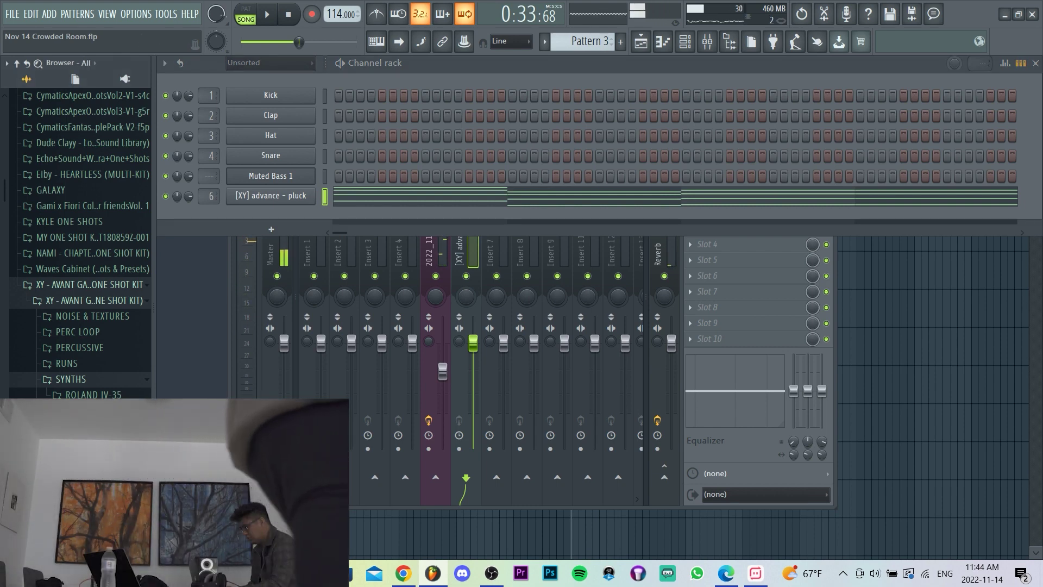
pyautogui.moveTo(262, 204); pyautogui.dragTo(263, 202)
pyautogui.press('space')
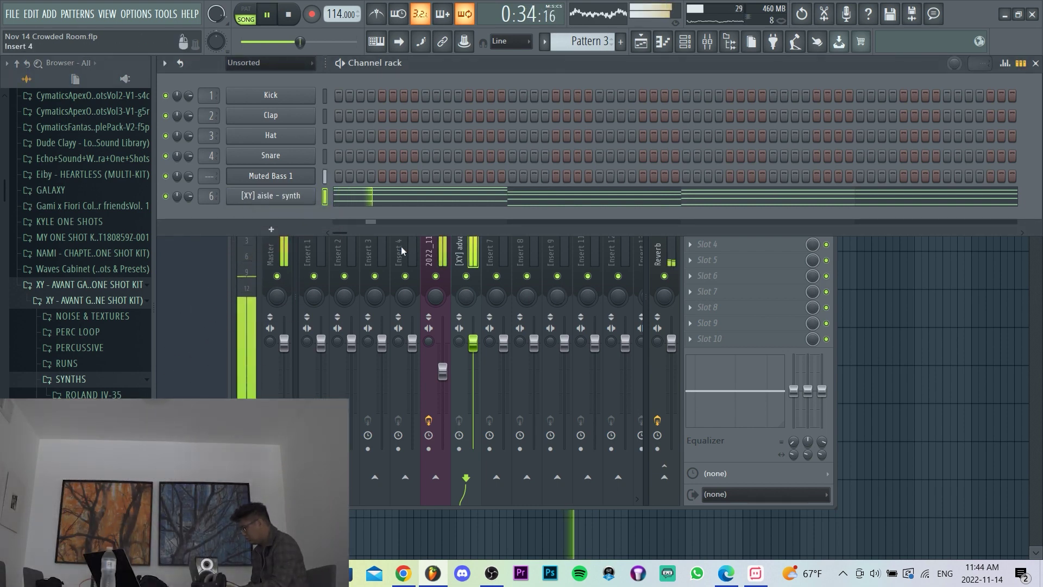
# - Lower the synth's mixer track to about -8.1 dB and enable its volume envelope with decay at 0%
pyautogui.moveTo(473, 342); pyautogui.dragTo(473, 377)
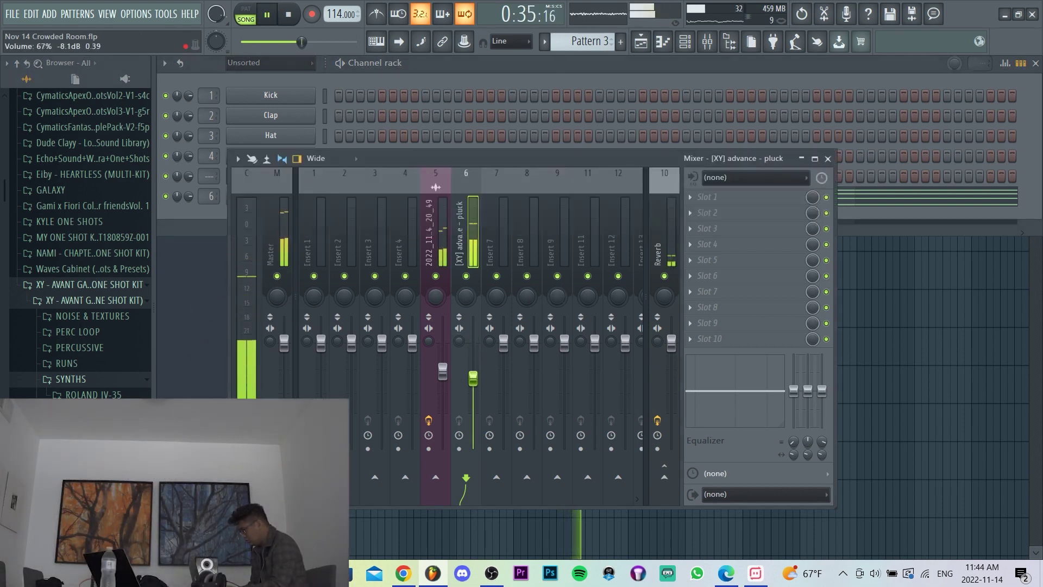
pyautogui.click(568, 87)
pyautogui.click(277, 197)
pyautogui.click(226, 156)
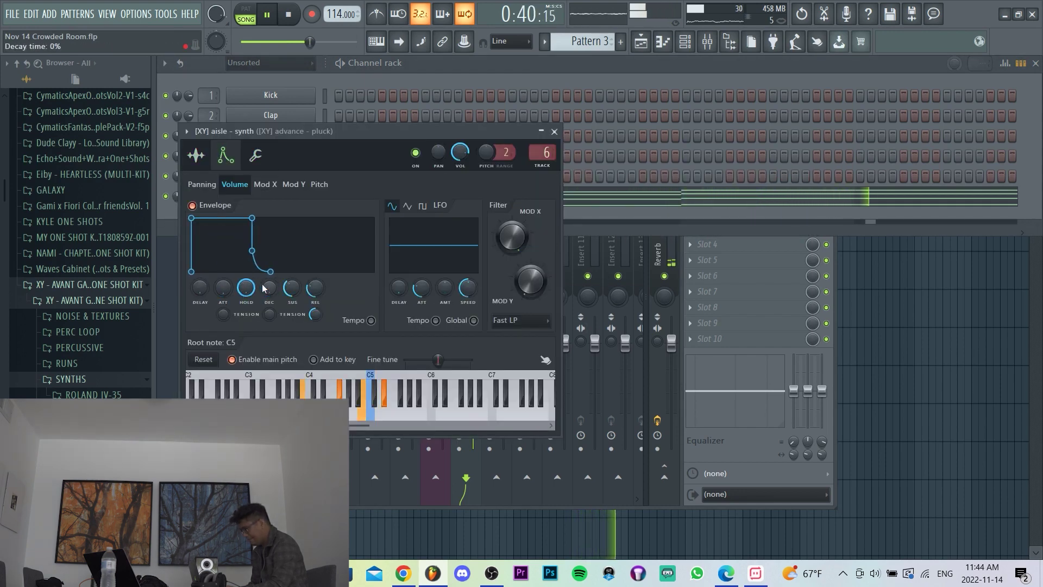
pyautogui.click(571, 68)
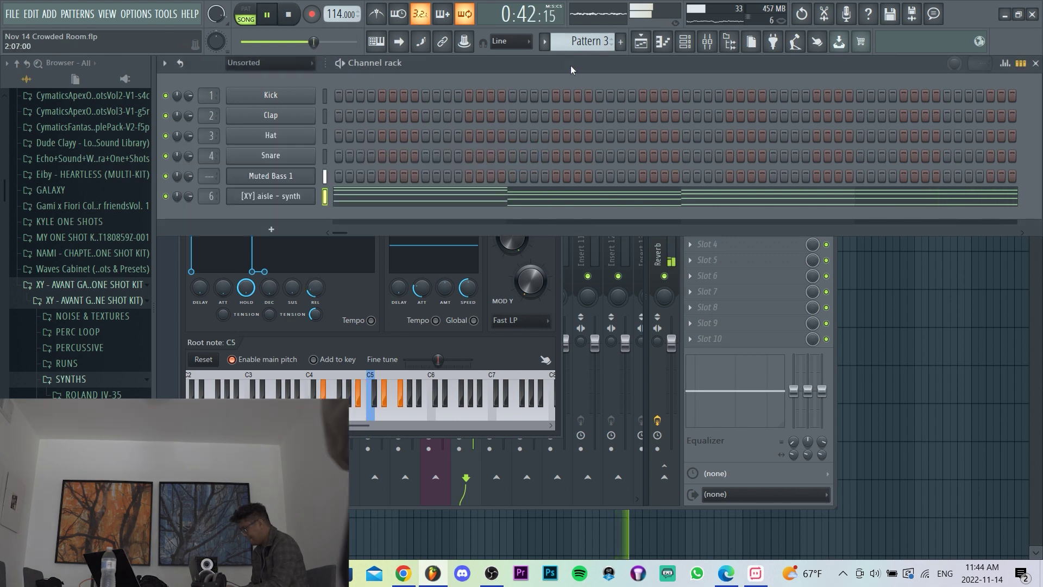
# - Transpose all [XY] aisle - synth notes in Pattern 3 down one octave and play the result
pyautogui.click(518, 194)
pyautogui.press('space')
pyautogui.hotkey('ctrl', 'a')
pyautogui.hotkey('ctrl', 'Down')
pyautogui.press('space')
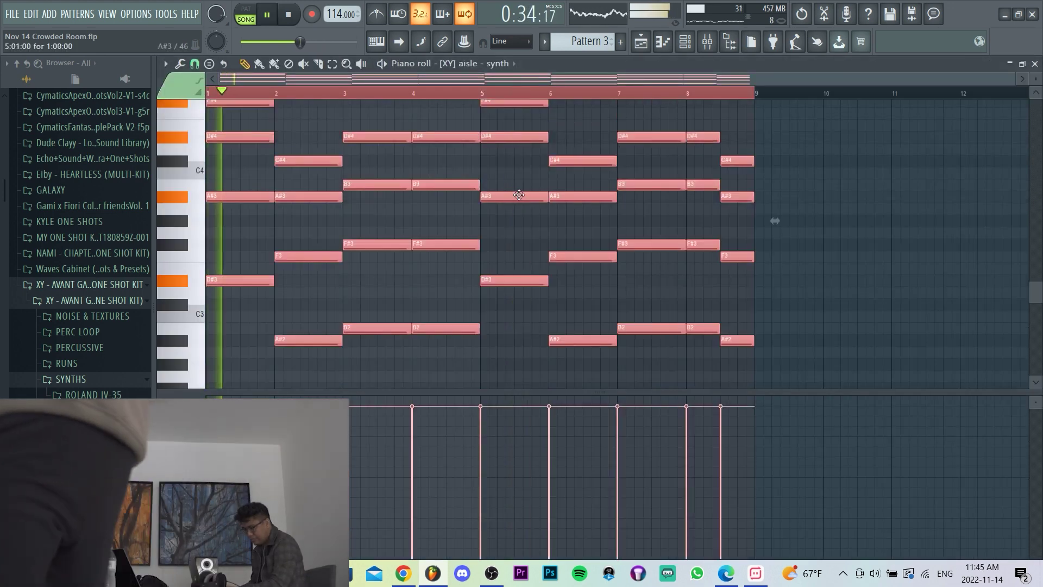
# - Slice the chords in bars 1 to 4 of Pattern 3 at mid-bar and remove their second halves
pyautogui.scroll(3, 623, 314)
pyautogui.scroll(3, 213, 272)
pyautogui.press('c')
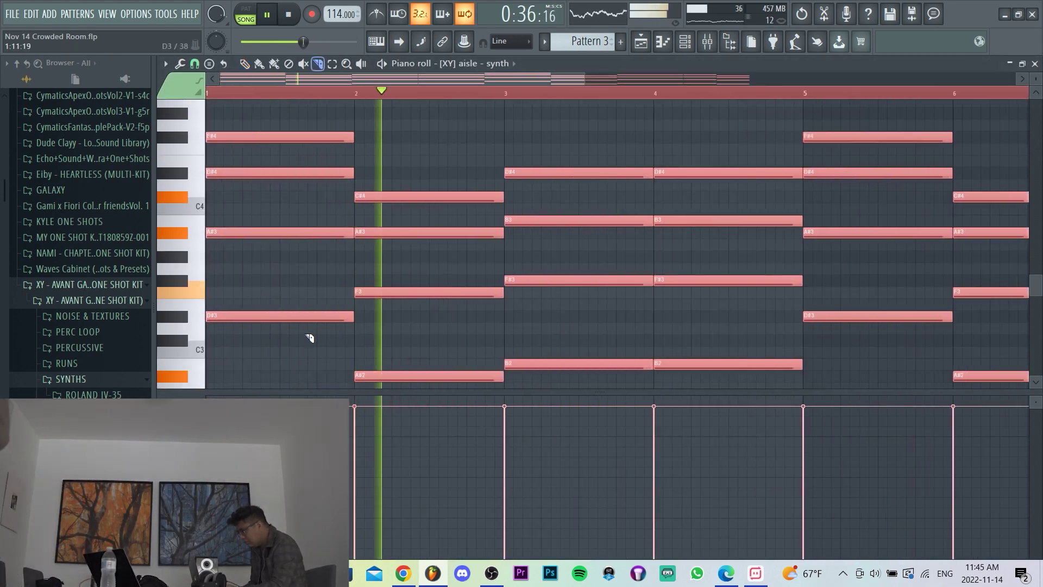
pyautogui.moveTo(299, 349); pyautogui.dragTo(279, 366)
pyautogui.hotkey('ctrl', 'z')
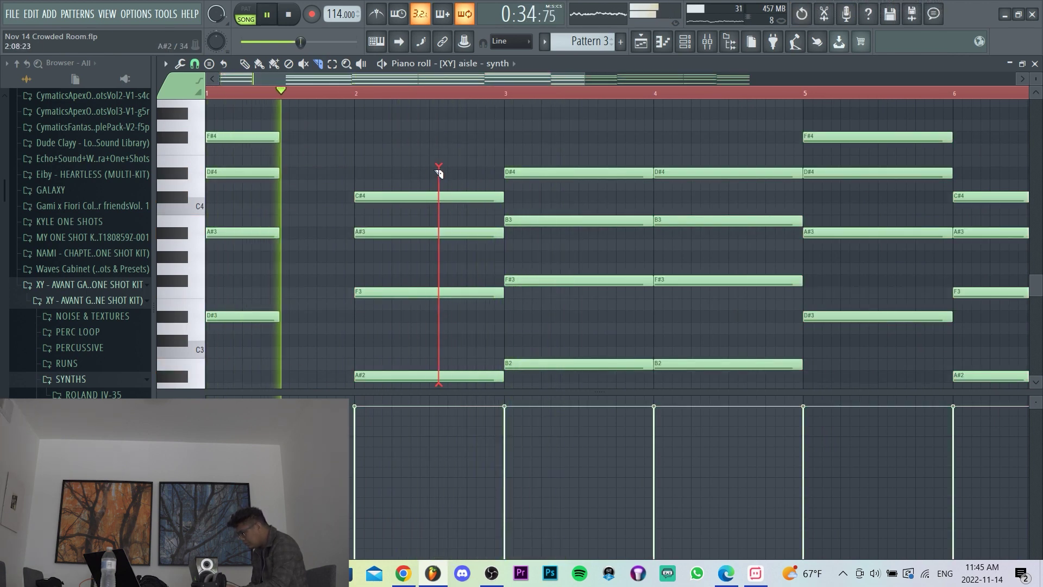
pyautogui.moveTo(439, 172); pyautogui.dragTo(439, 174)
pyautogui.moveTo(580, 389); pyautogui.dragTo(582, 135)
pyautogui.moveTo(741, 390); pyautogui.dragTo(728, 153)
# - Cut the chords in bars 5 to 7 of Pattern 3 down to half a bar each and select all notes
pyautogui.scroll(-2, 681, 296)
pyautogui.scroll(2, 681, 297)
pyautogui.moveTo(569, 373); pyautogui.dragTo(570, 145)
pyautogui.hotkey('ctrl', 'z')
pyautogui.moveTo(570, 357); pyautogui.dragTo(573, 128)
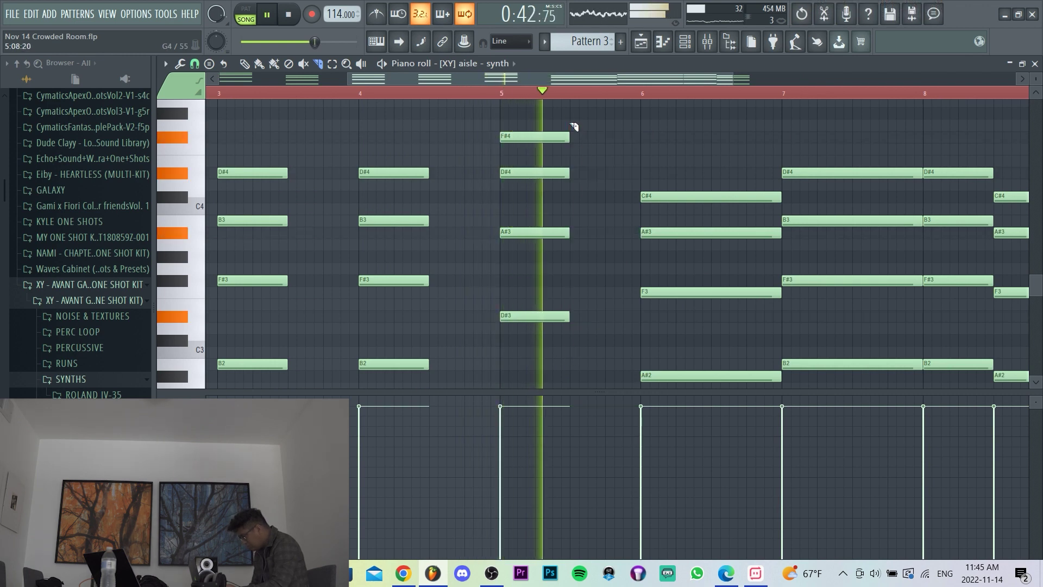
pyautogui.moveTo(711, 164); pyautogui.dragTo(716, 390)
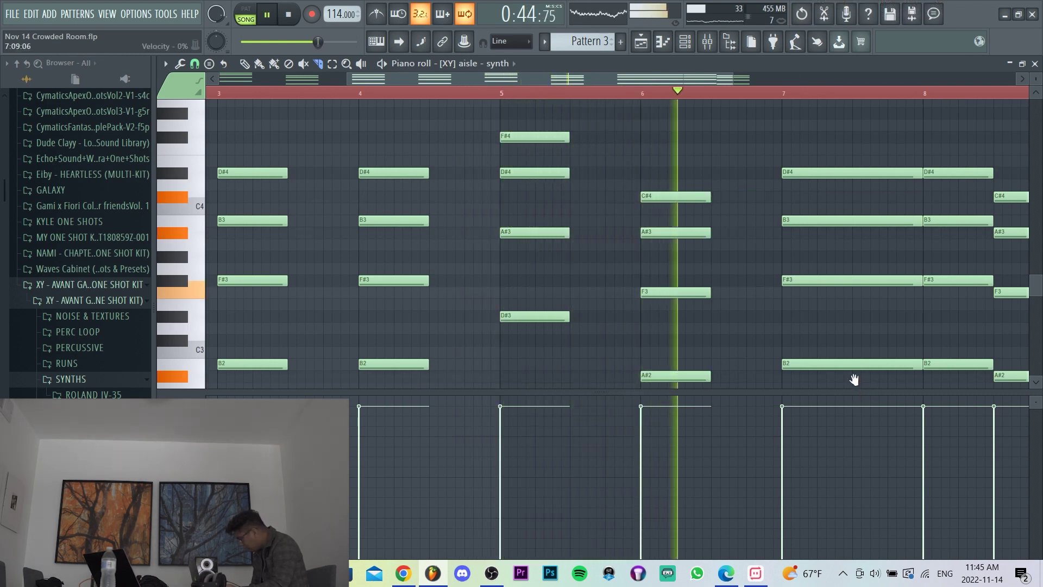
pyautogui.hscroll(-1, 856, 370)
pyautogui.moveTo(843, 159); pyautogui.dragTo(869, 397)
pyautogui.scroll(-2, 836, 342)
pyautogui.scroll(2, 823, 327)
pyautogui.scroll(-3, 653, 310)
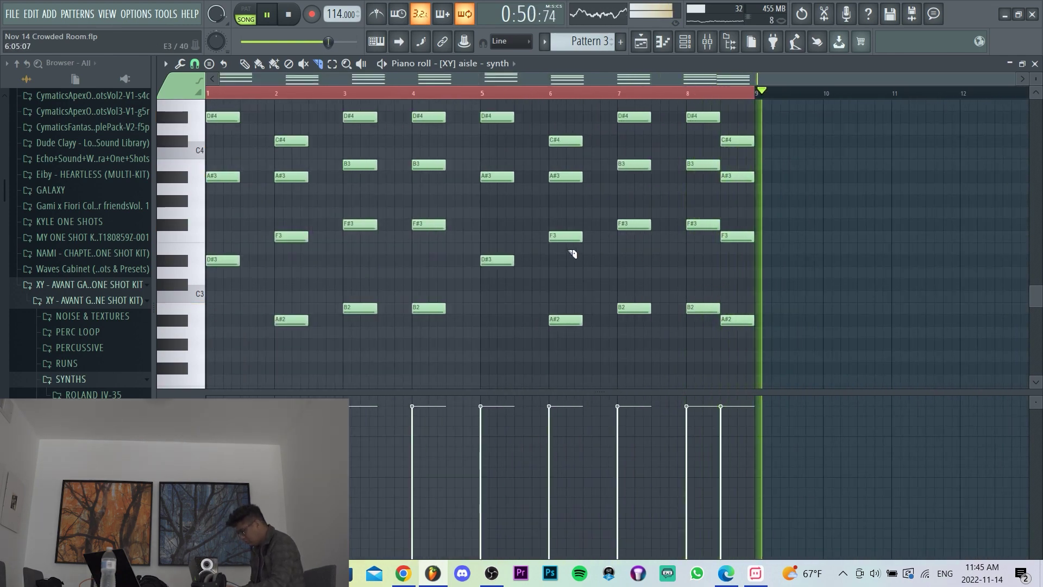
pyautogui.hotkey('ctrl', 'a')
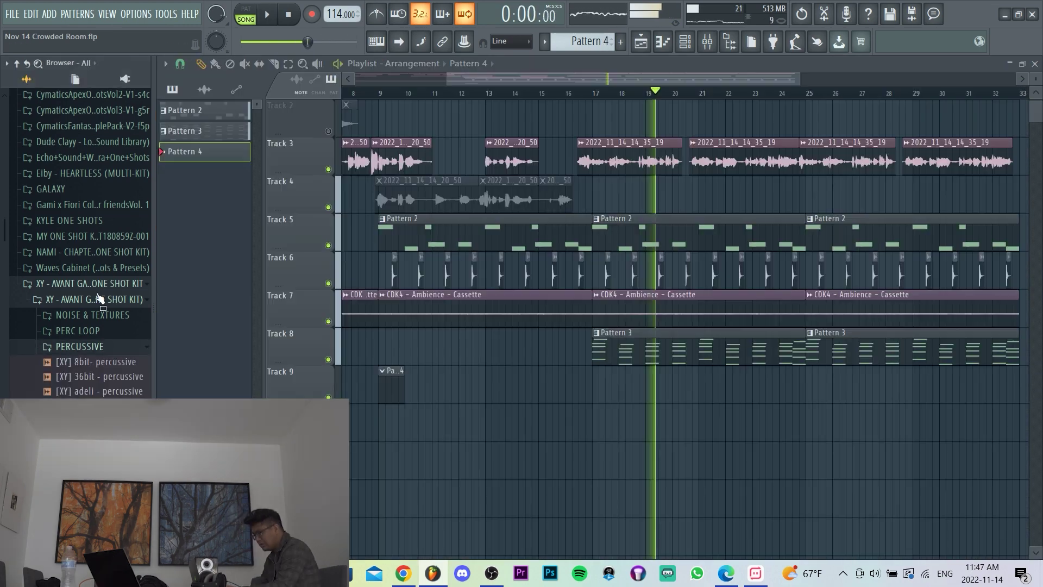
# - Audition the percussive samples and place [XY] clerk - percussive on Track 9 in bar 17
pyautogui.click(111, 406)
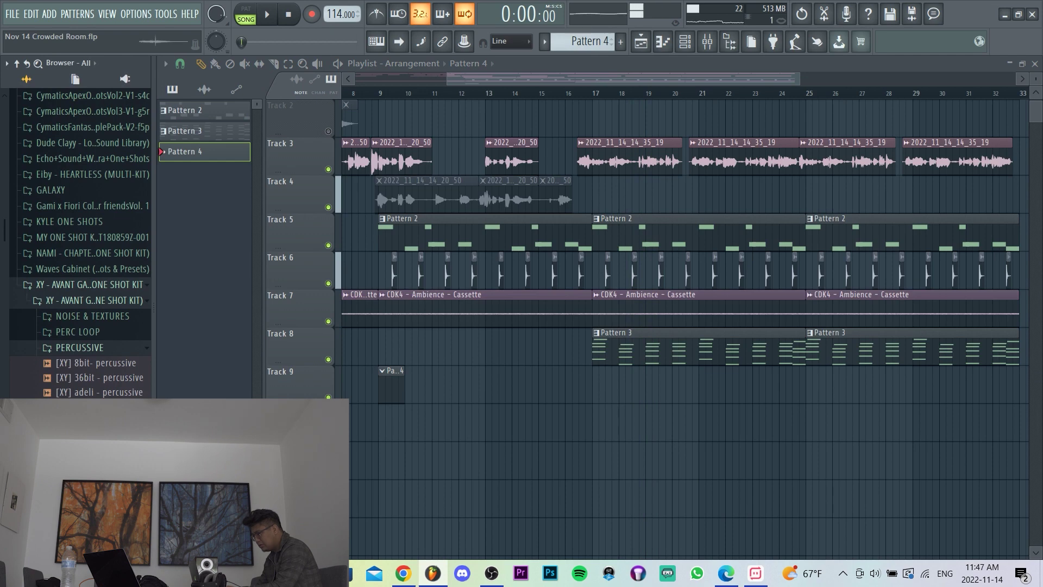
pyautogui.scroll(-6, 117, 282)
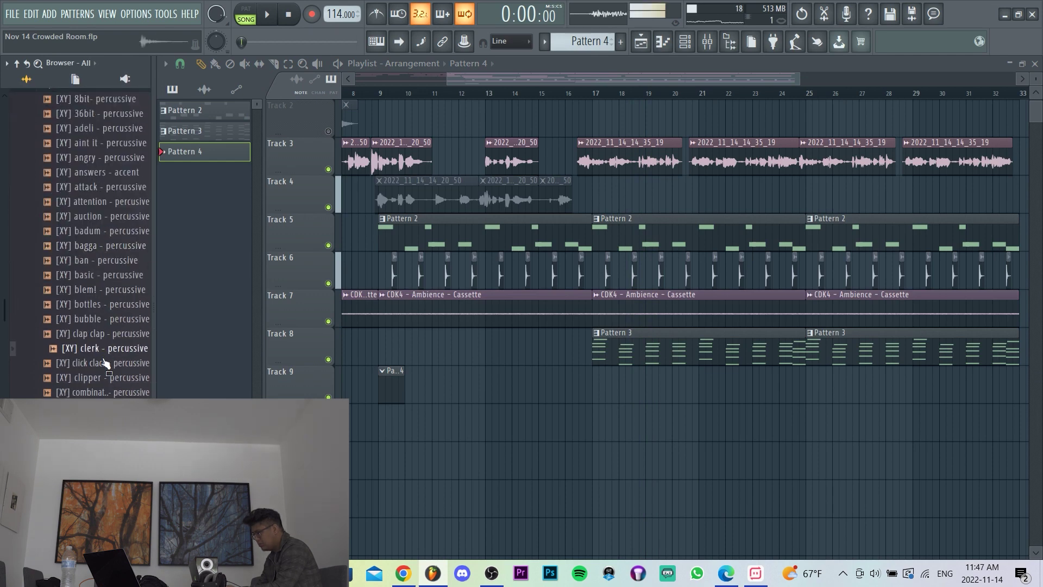
pyautogui.moveTo(609, 381); pyautogui.dragTo(608, 381)
pyautogui.scroll(5, 606, 380)
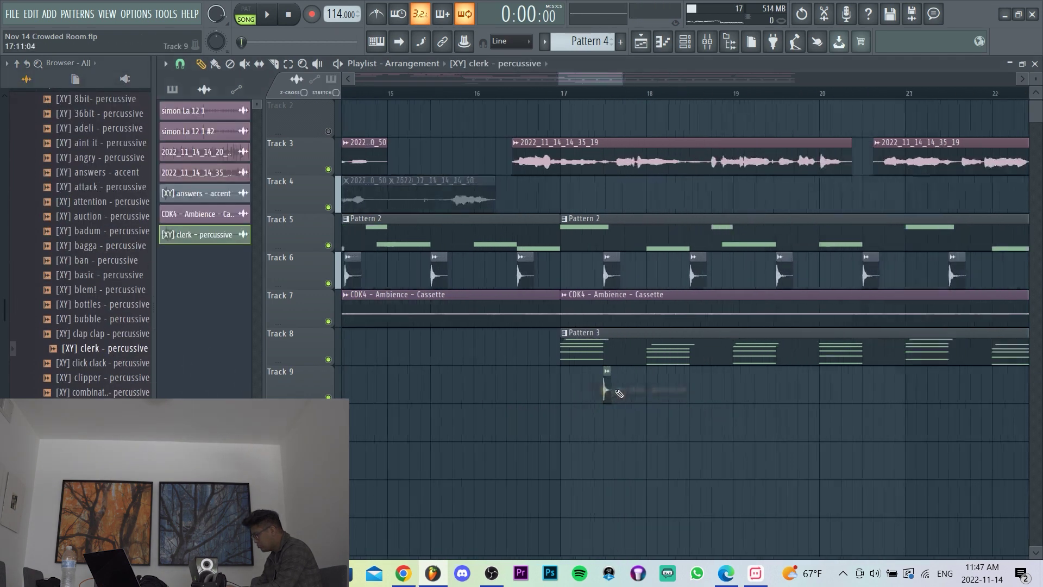
# - Adjust the clerk clip's time stretching in Auto mode and move the clip to step 7 of bar 18
pyautogui.doubleClick(580, 386)
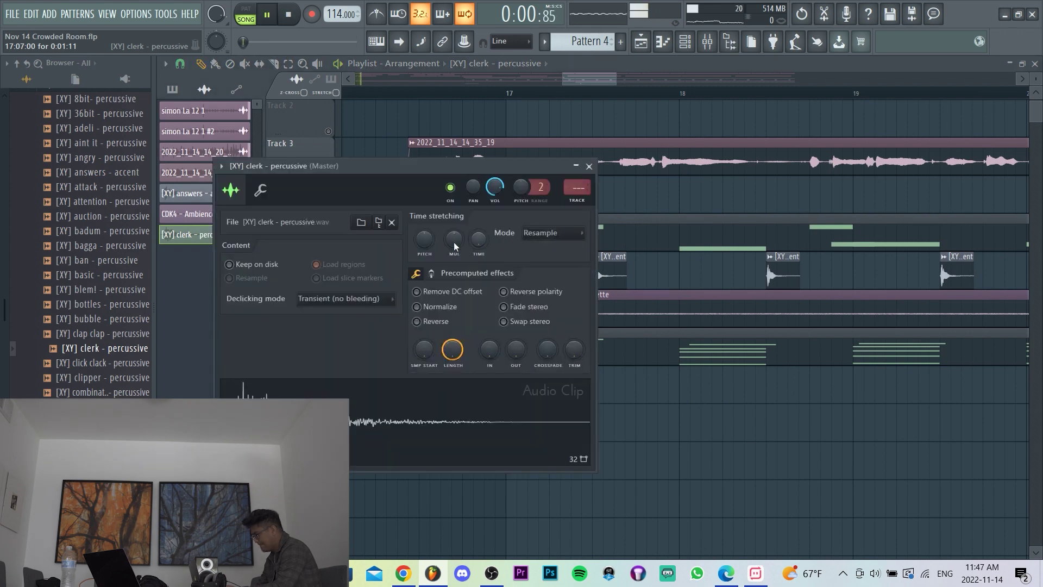
pyautogui.click(506, 98)
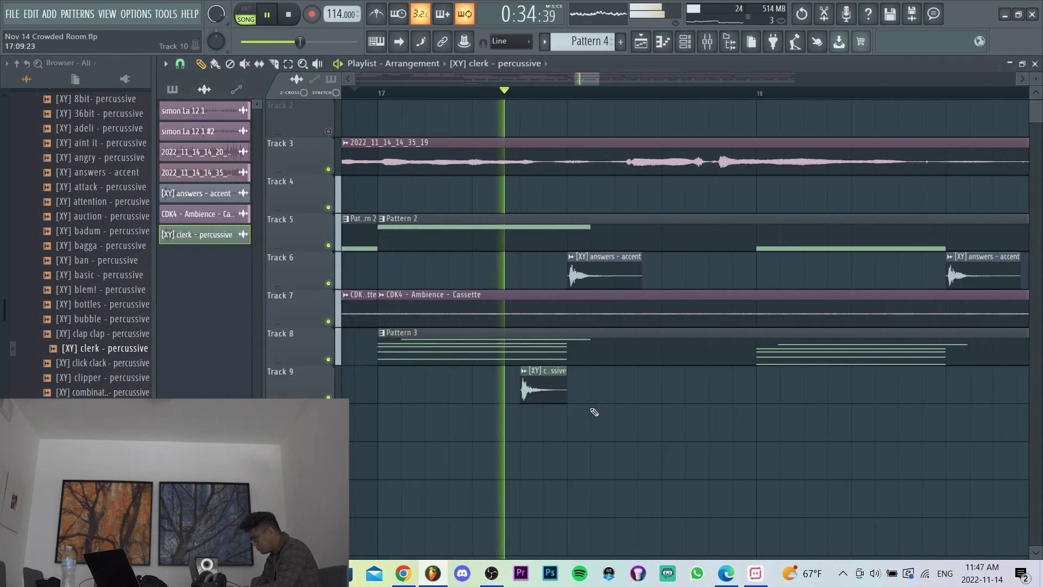
pyautogui.scroll(-3, 541, 395)
pyautogui.moveTo(540, 391); pyautogui.dragTo(665, 378)
# - Route the clerk percussive clip to mixer track 7, lower that track's volume, and cut its highs by 18 dB around 681 Hz
pyautogui.doubleClick(663, 379)
pyautogui.press('space')
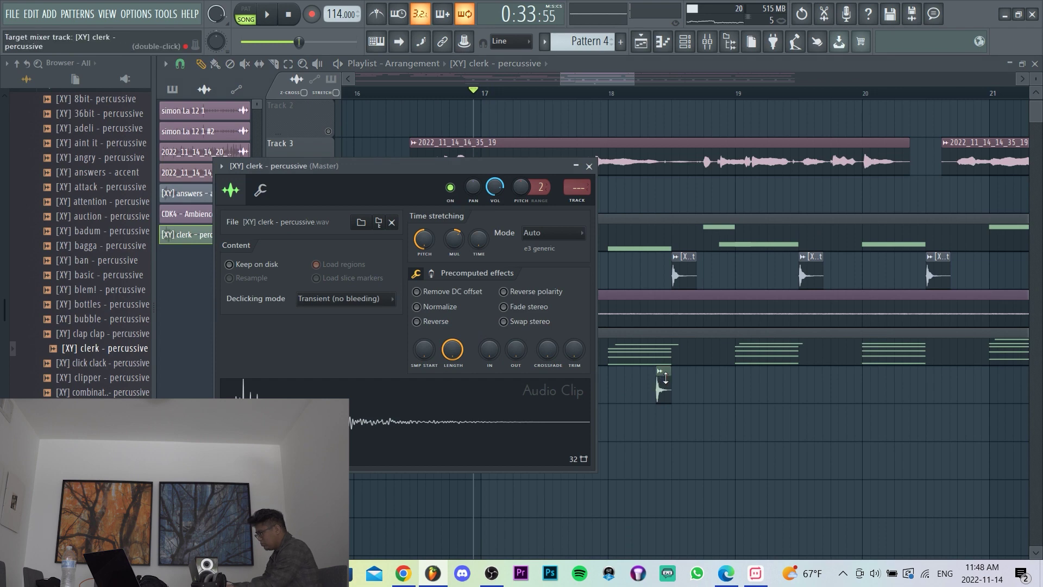
pyautogui.press('F9')
pyautogui.press('space')
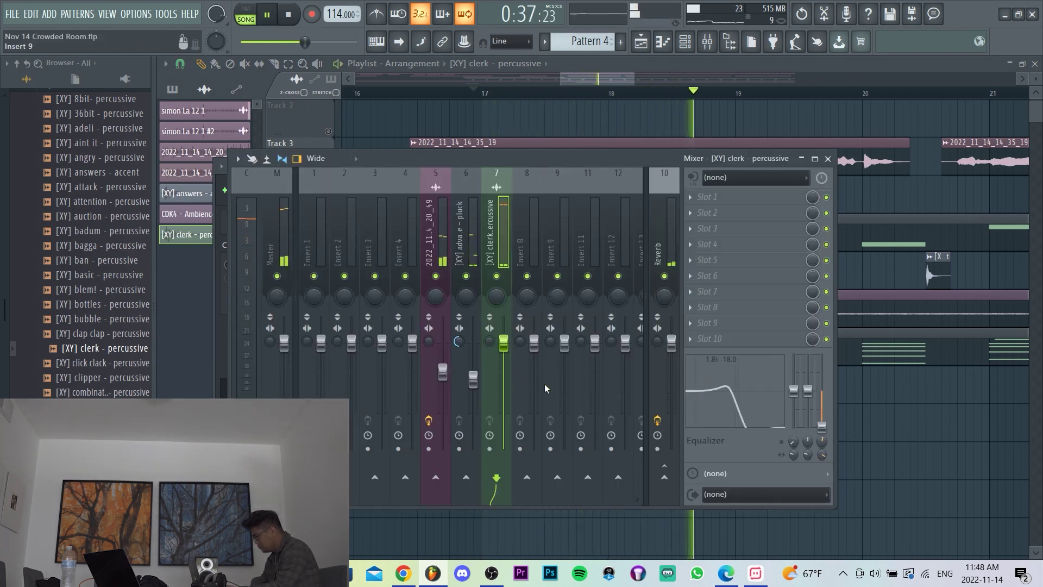
pyautogui.moveTo(503, 348); pyautogui.dragTo(503, 387)
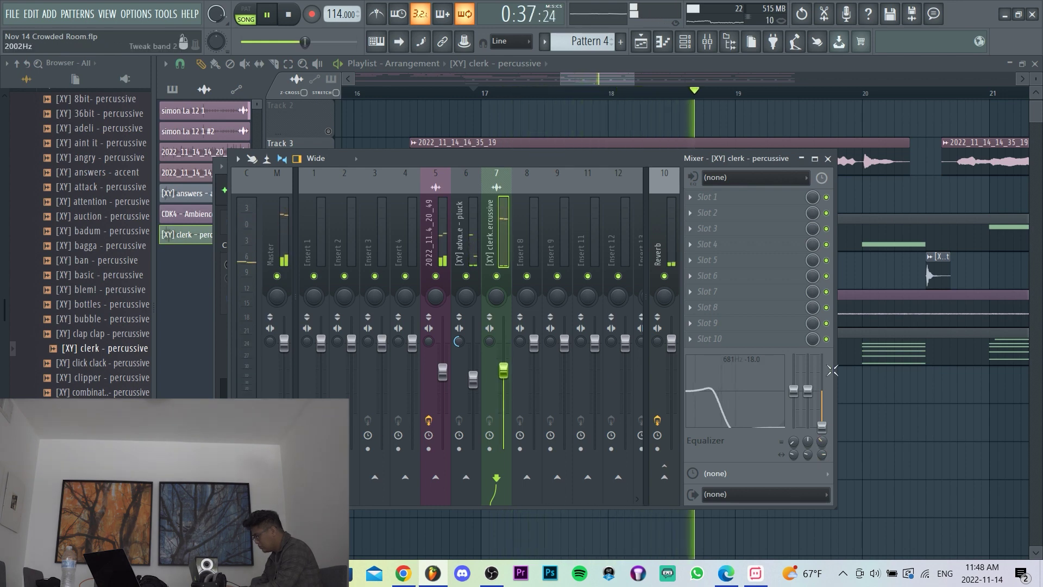
pyautogui.press('F9')
# - Set the clerk clip's pitch range to 12 semitones, lower its pitch, and trim its tail at the middle of bar 18
pyautogui.doubleClick(661, 382)
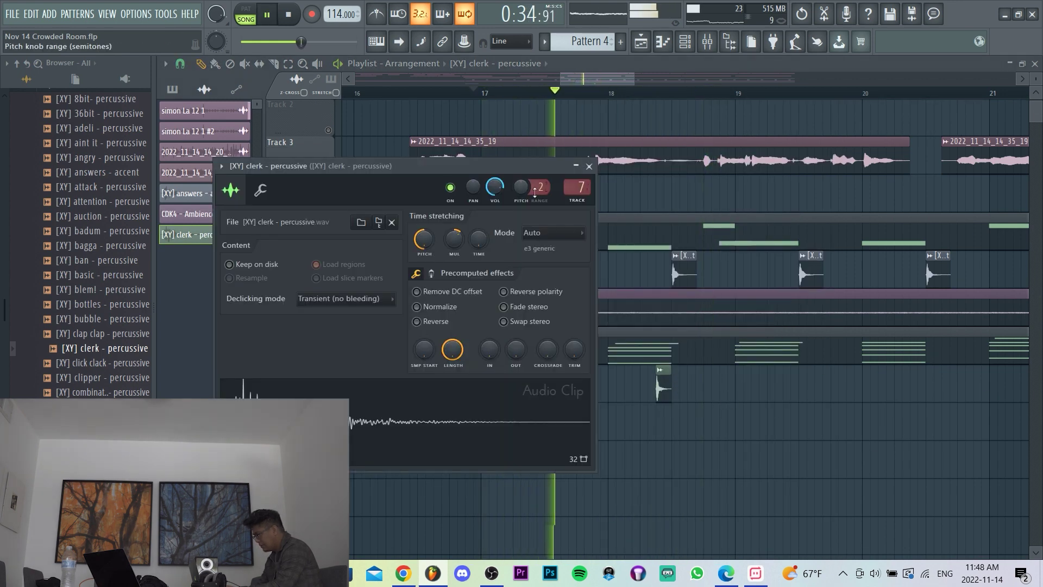
pyautogui.moveTo(532, 184); pyautogui.dragTo(532, 191)
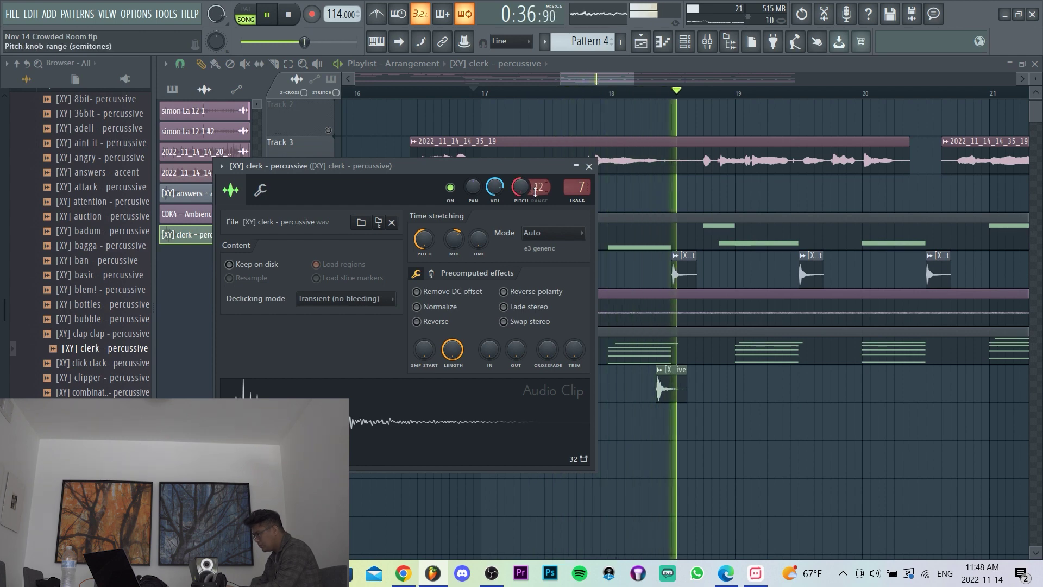
pyautogui.press('Escape')
pyautogui.press('c')
pyautogui.rightClick(673, 385)
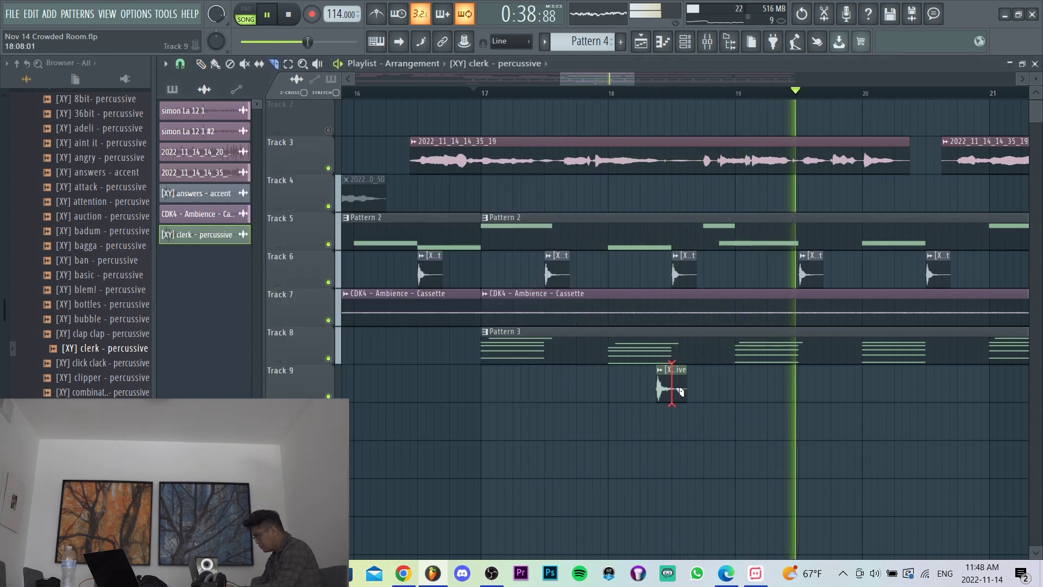
# - Repeat the trimmed clerk hit on Track 9 every two bars from bar 20 through bar 32
pyautogui.press('p')
pyautogui.click(666, 386)
pyautogui.click(917, 386)
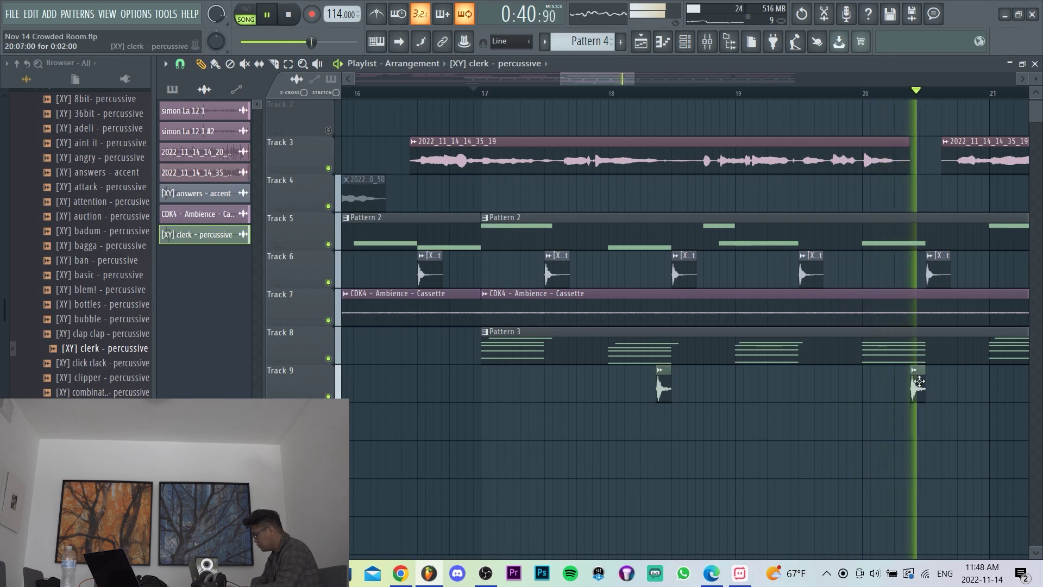
pyautogui.scroll(-3, 847, 425)
pyautogui.moveTo(843, 423); pyautogui.dragTo(646, 383)
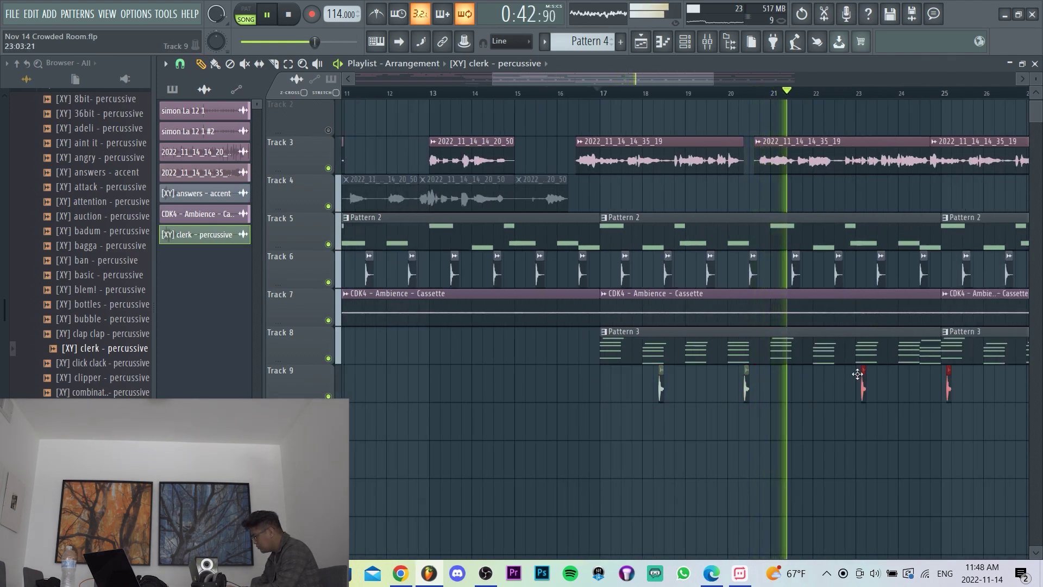
pyautogui.scroll(-3, 735, 383)
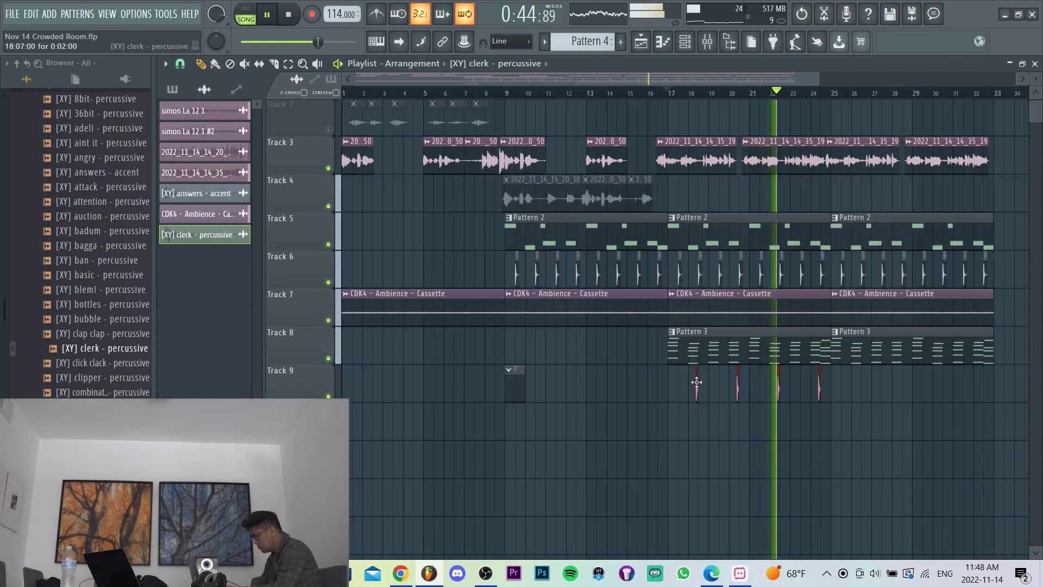
pyautogui.scroll(6, 860, 378)
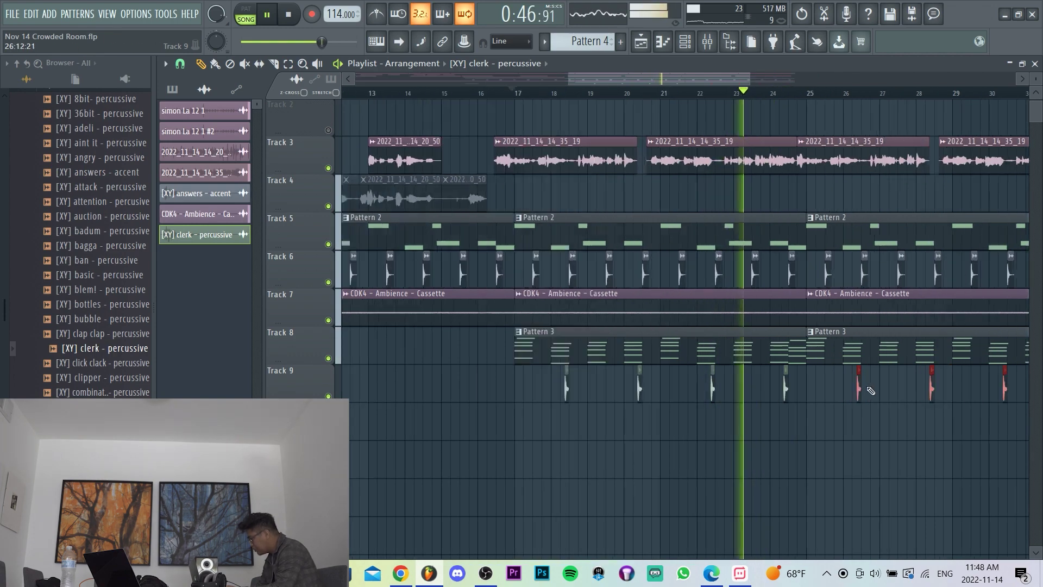
# - Insert an empty track above the Track 7 ambience and move all clerk percussive hits onto it
pyautogui.scroll(-6, 646, 353)
pyautogui.rightClick(305, 309)
pyautogui.click(343, 489)
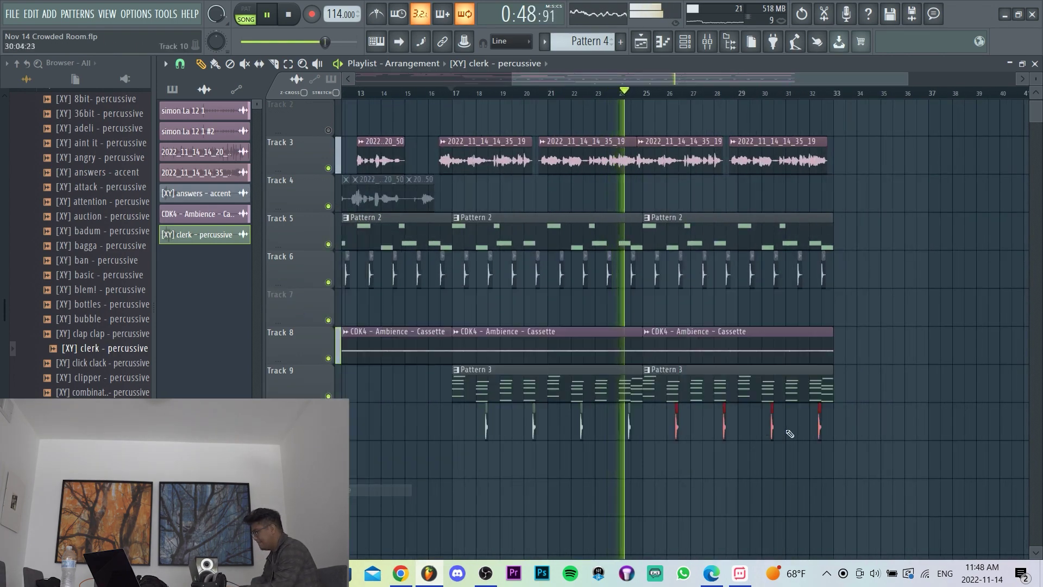
pyautogui.moveTo(900, 477); pyautogui.dragTo(471, 415)
pyautogui.hotkey('shift', 'Up')
pyautogui.hotkey('shift', 'Up')
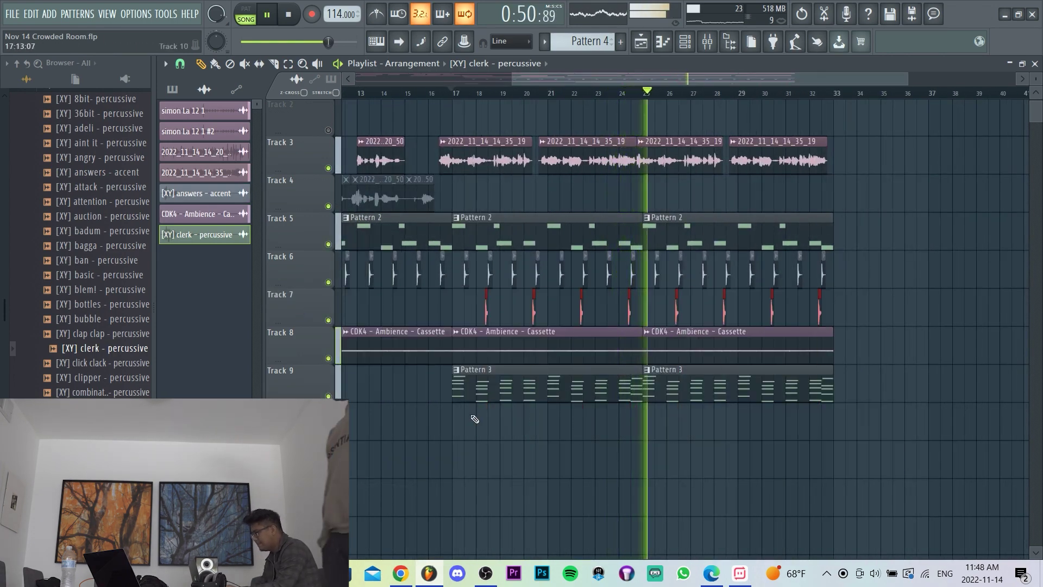
pyautogui.scroll(-3, 475, 419)
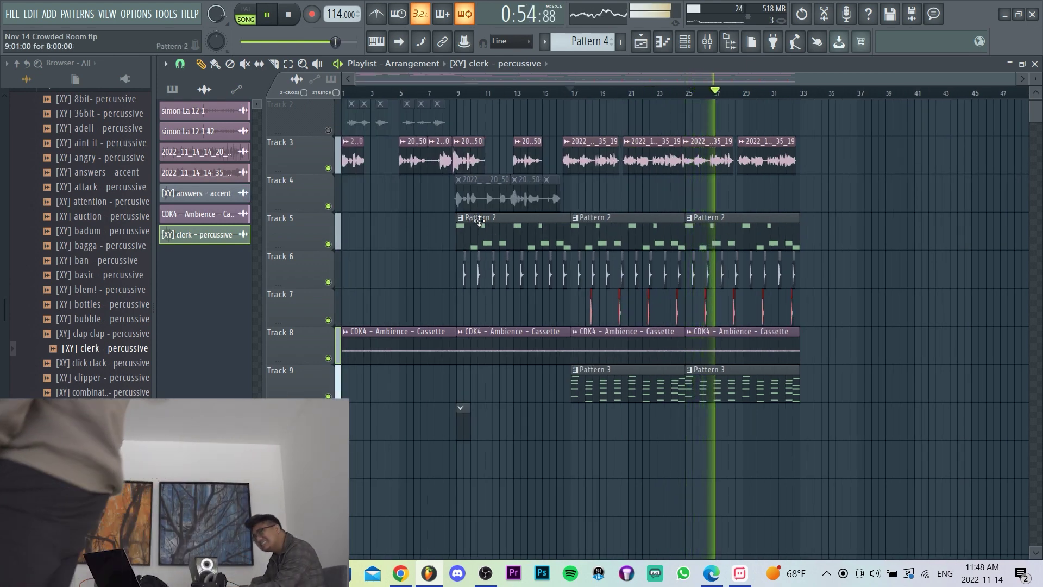
pyautogui.press('space')
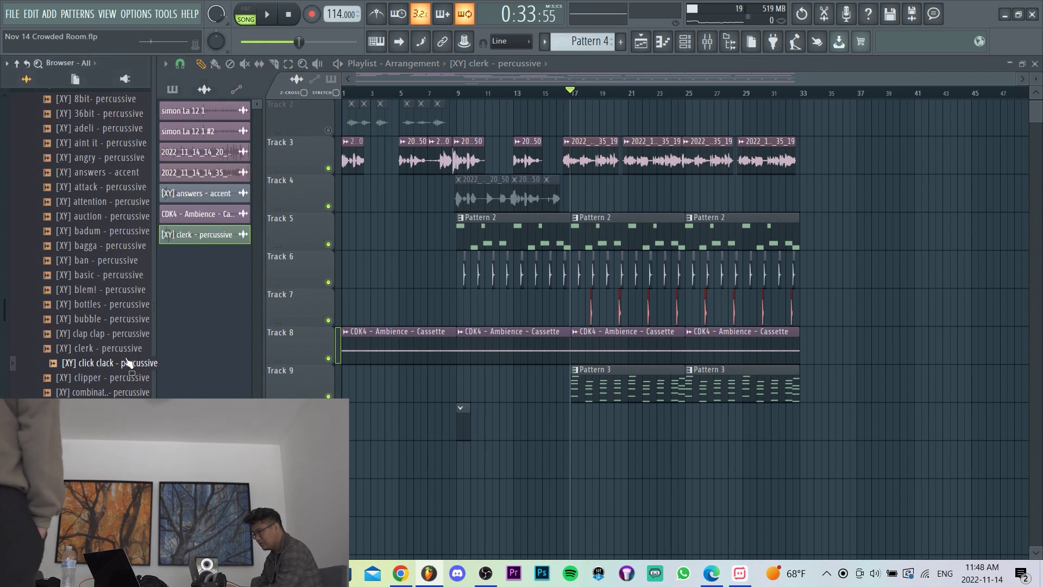
# - Audition pluck samples in the SYNTHS folder of the XY one shot kit
pyautogui.scroll(6, 128, 363)
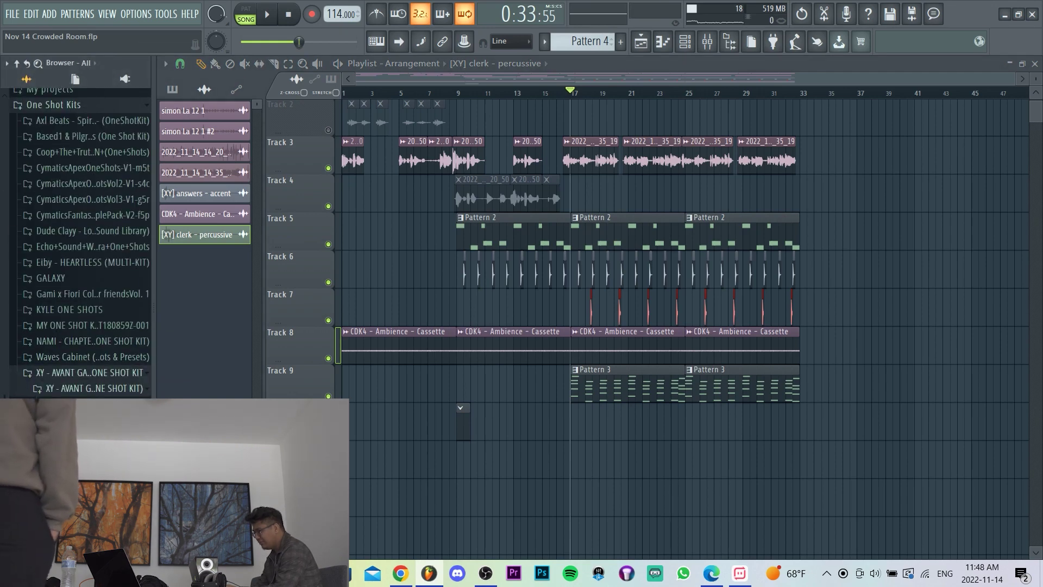
pyautogui.scroll(-2, 93, 326)
pyautogui.scroll(-2, 93, 326)
pyautogui.click(86, 381)
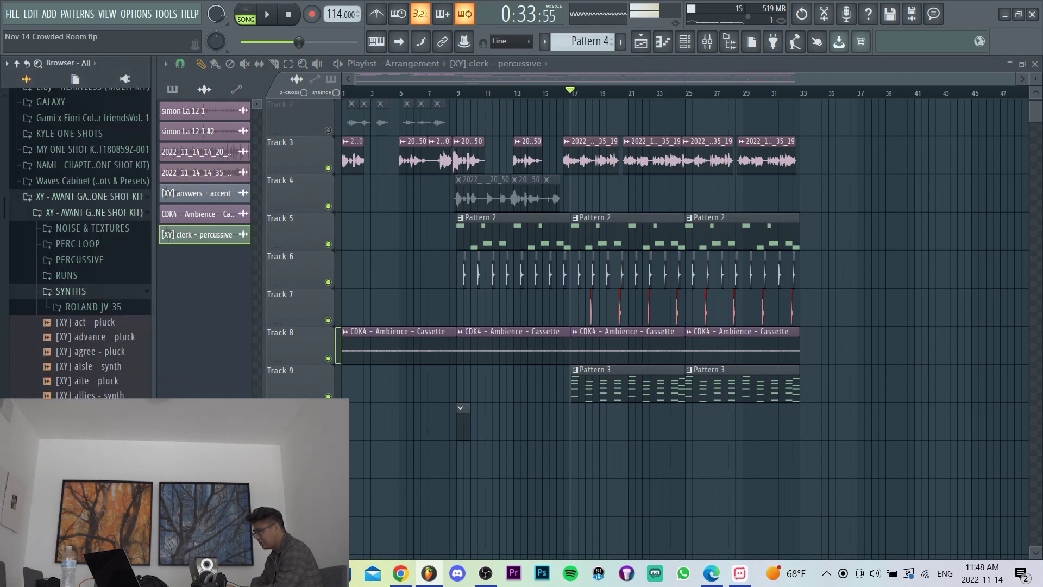
# - Load the arena pluck sample into a channel and write half-bar C#7 notes ending bars 1 and 2, with a short C#6 pickup before the second
pyautogui.press('F6')
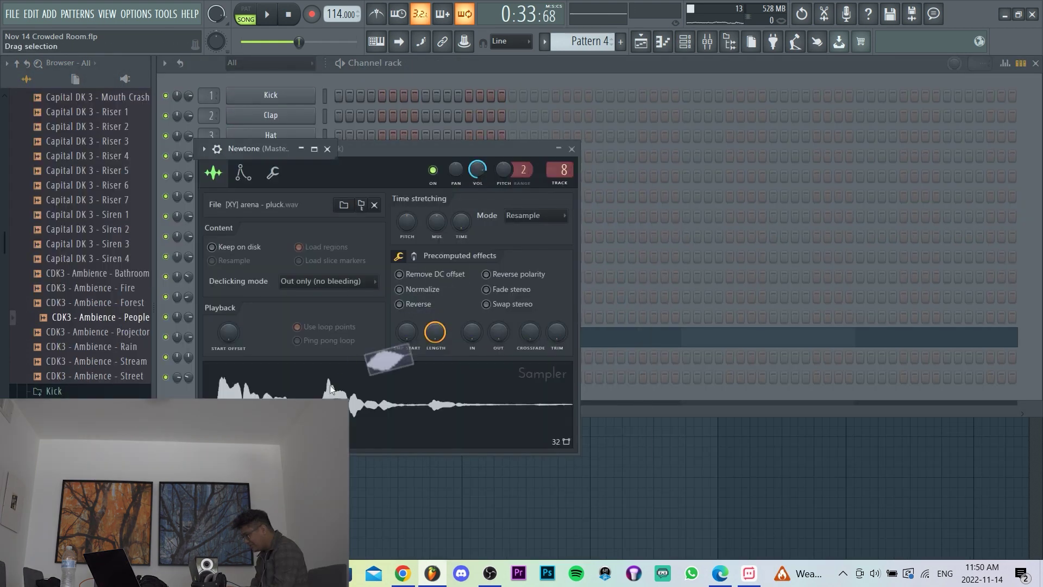
pyautogui.click(666, 507)
pyautogui.press('space')
pyautogui.scroll(2, 456, 304)
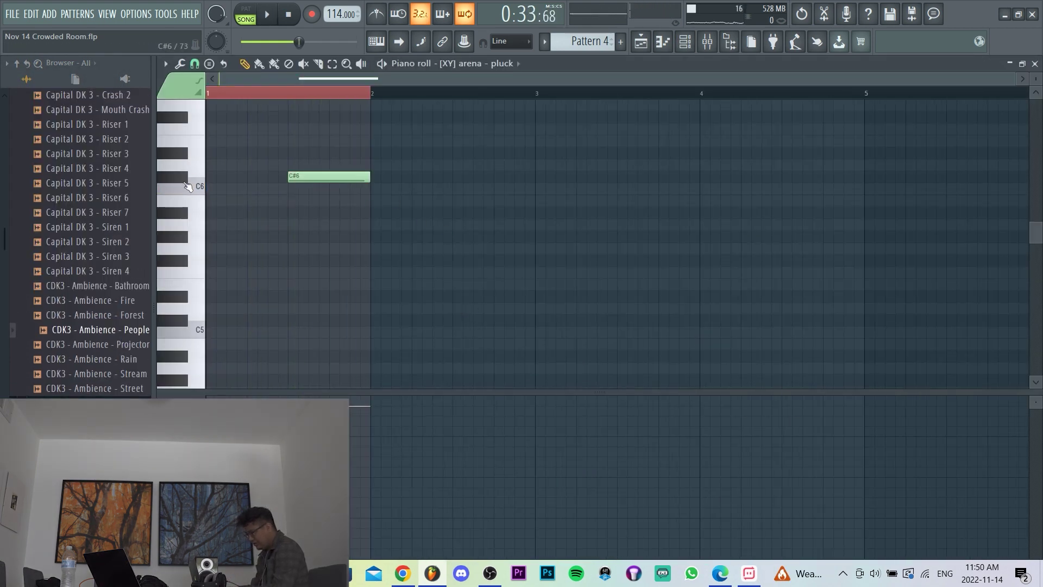
pyautogui.scroll(3, 421, 228)
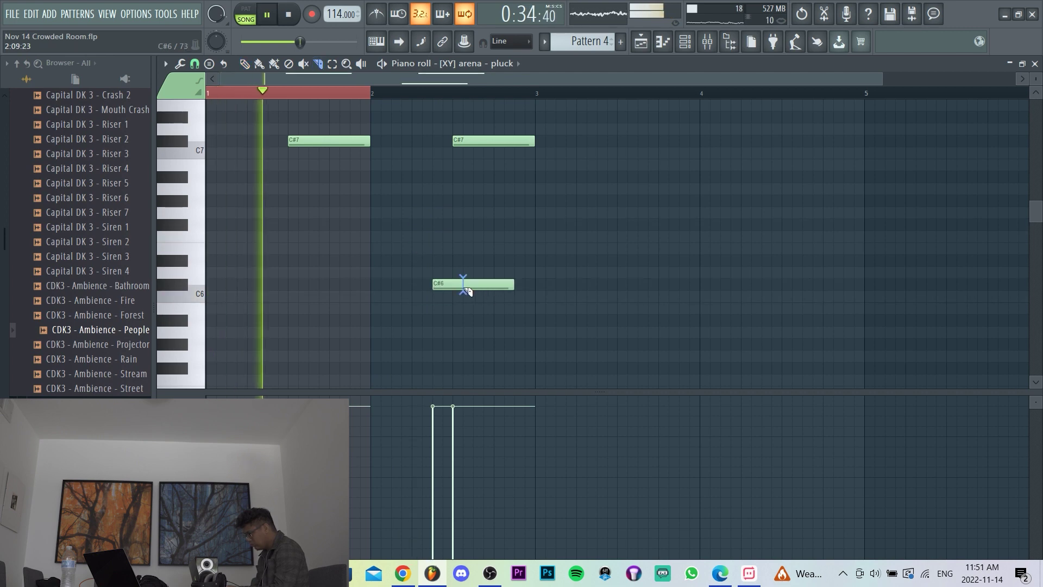
pyautogui.rightClick(462, 287)
# - Set the arena pluck channel to cut itself when a note is retriggered
pyautogui.click(685, 42)
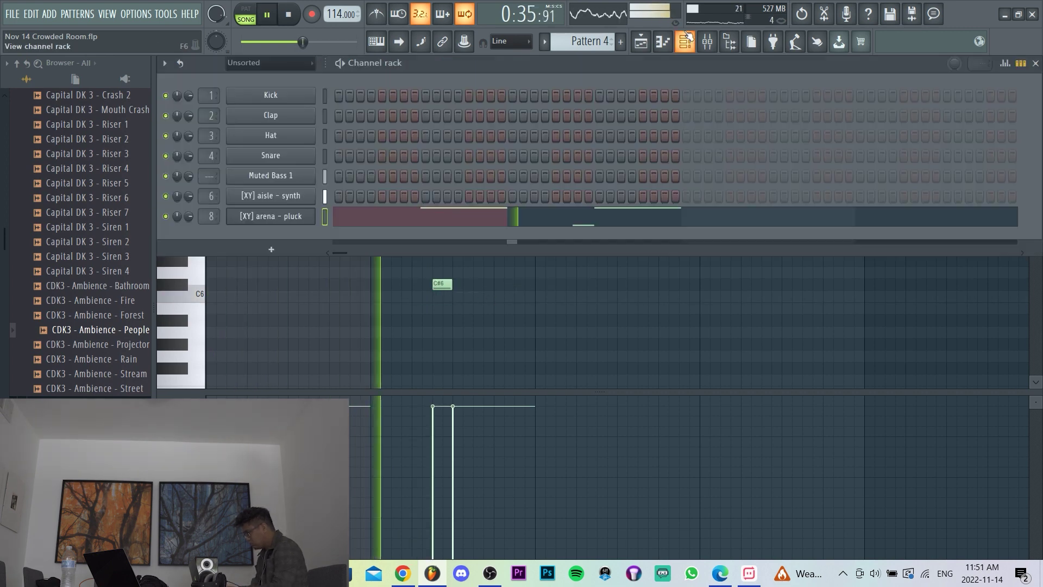
pyautogui.click(283, 218)
pyautogui.click(273, 173)
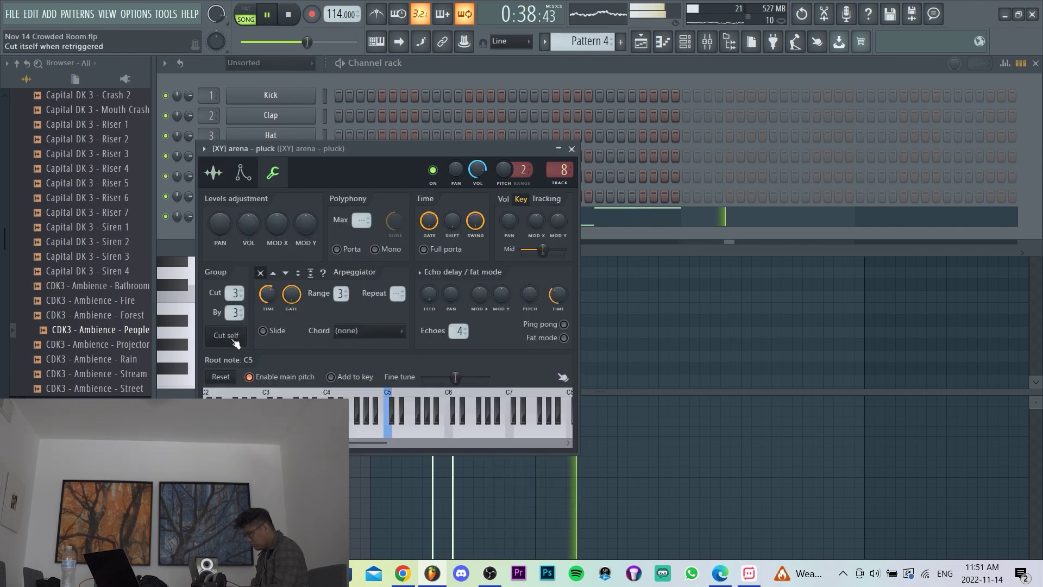
pyautogui.press('space')
pyautogui.click(709, 320)
# - Lower the arena pluck's mixer level and roll off its highs with the high shelf EQ band
pyautogui.press('F9')
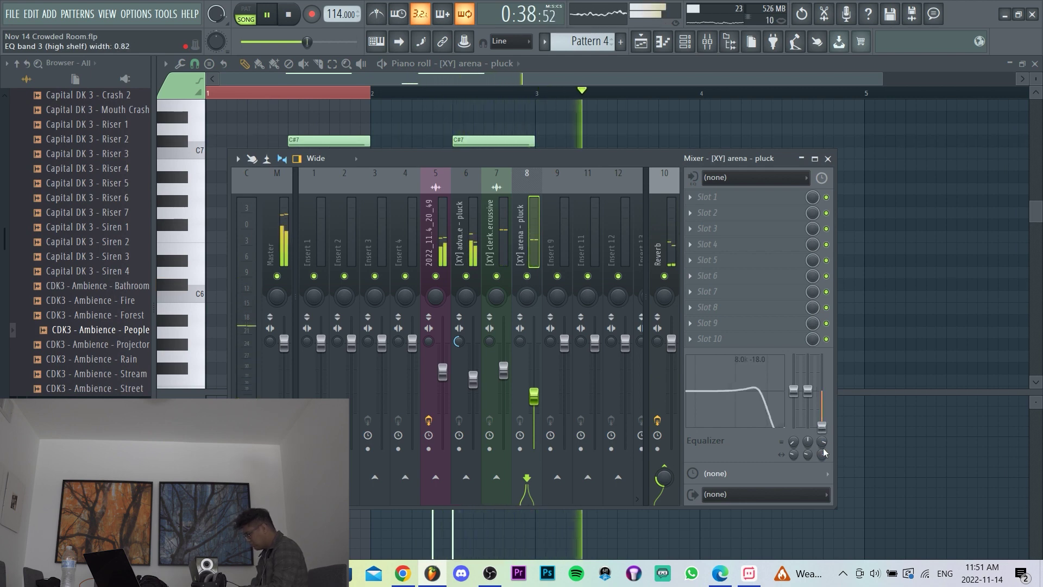
pyautogui.press('space')
pyautogui.press('F9')
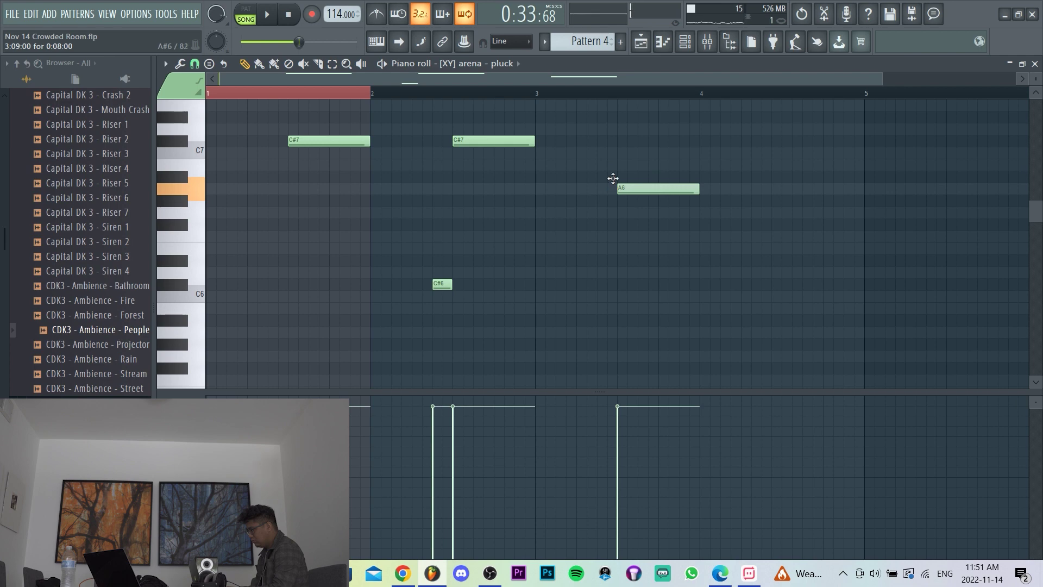
# - Inspect the arena pluck's sample playback and fade settings while the song plays
pyautogui.hotkey('ctrl', 'a')
pyautogui.press('F6')
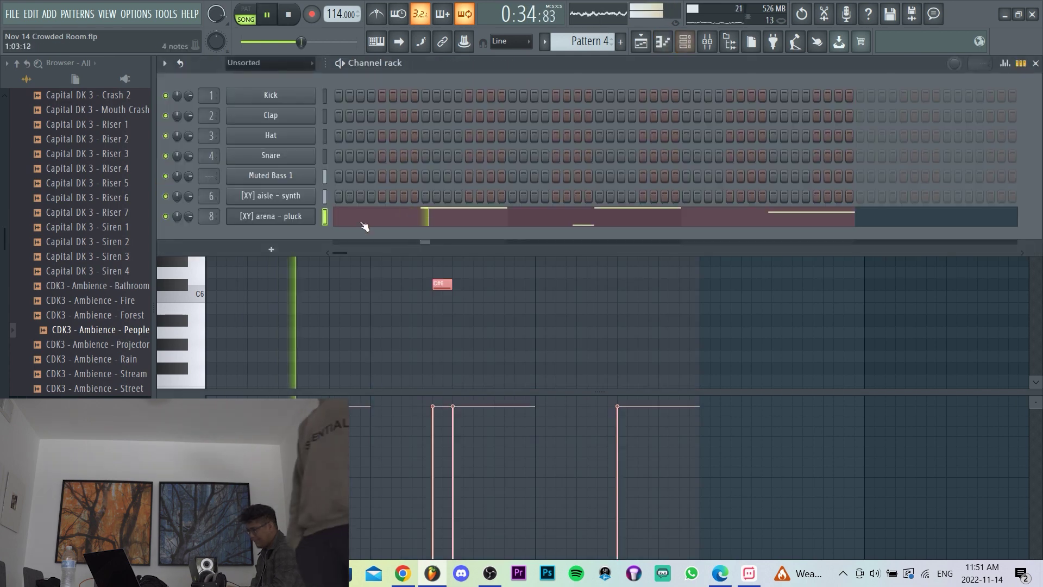
pyautogui.click(286, 218)
pyautogui.click(214, 172)
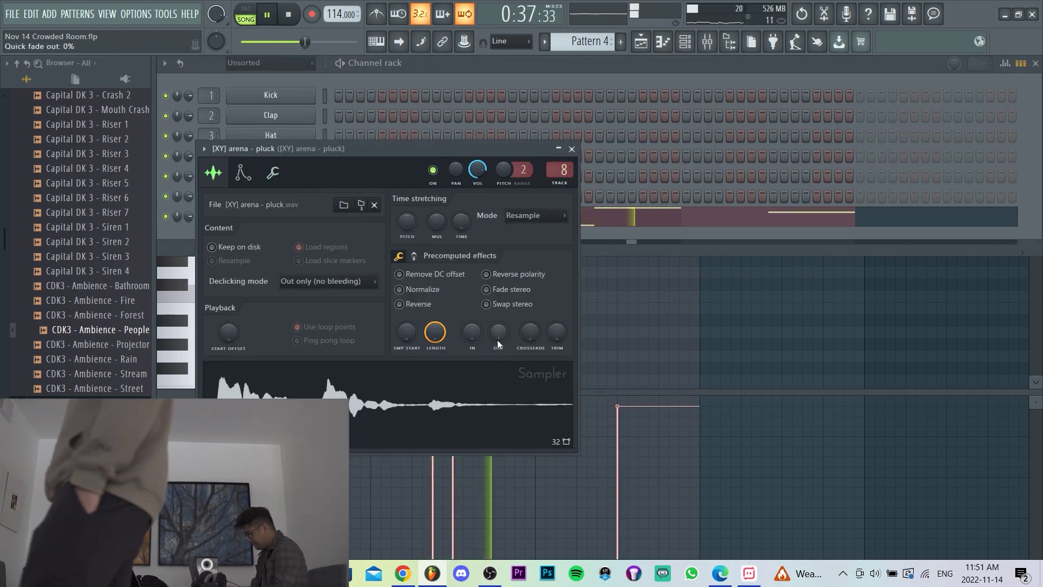
pyautogui.click(702, 299)
# - Raise the bar 3 pluck note to A#6 and add a matching A#6 in the second half of bar 4
pyautogui.scroll(-2, 621, 298)
pyautogui.scroll(4, 621, 298)
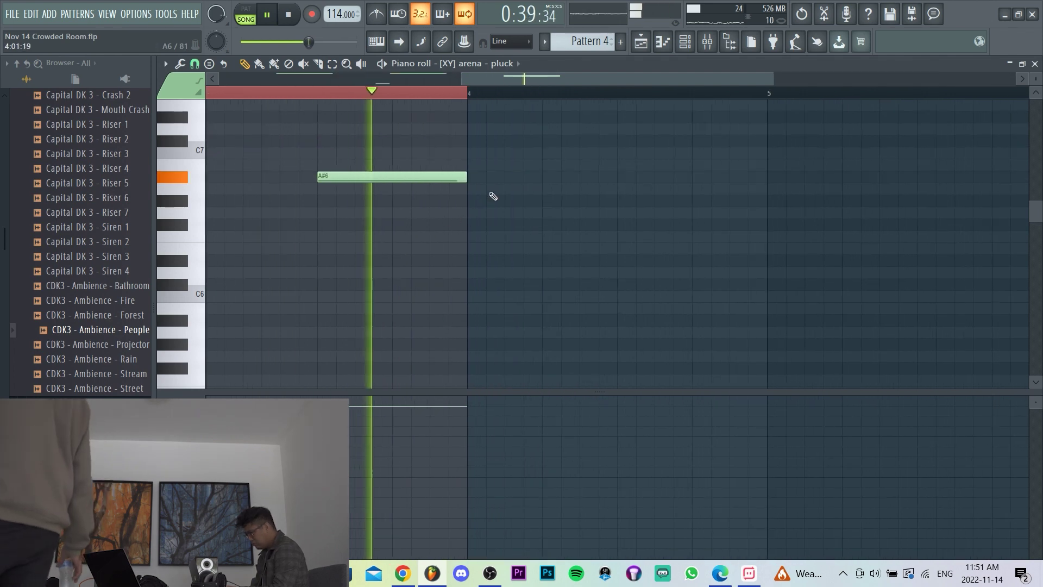
pyautogui.click(618, 177)
pyautogui.scroll(-3, 533, 201)
pyautogui.scroll(1, 748, 214)
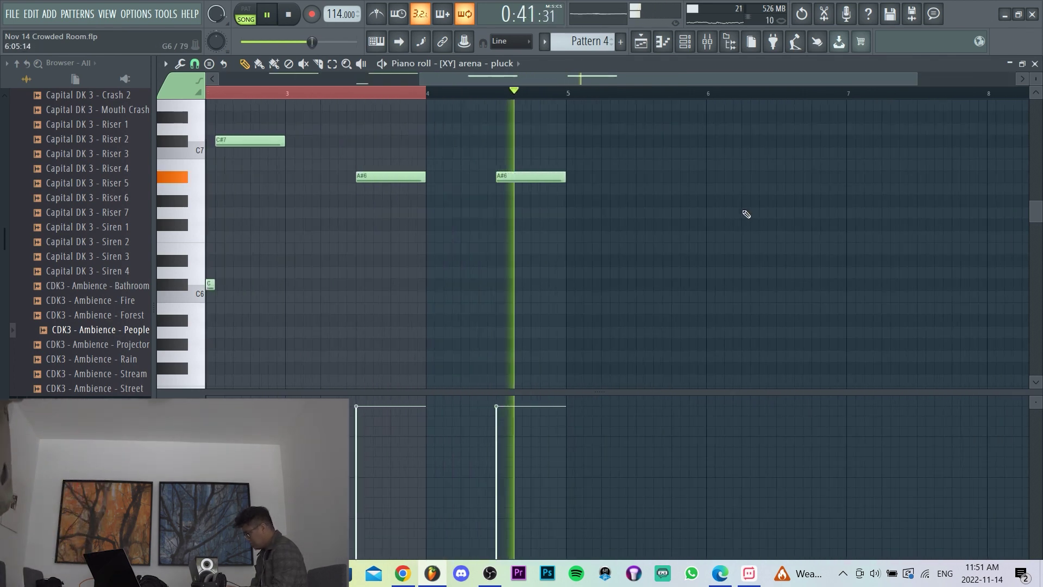
# - Duplicate the four-bar pluck phrase into bars 5 to 8 and transpose all notes down an octave
pyautogui.scroll(-1, 744, 214)
pyautogui.hotkey('ctrl', 'a')
pyautogui.hotkey('ctrl', 'b')
pyautogui.hotkey('ctrl', 'a')
pyautogui.hotkey('ctrl', 'Down')
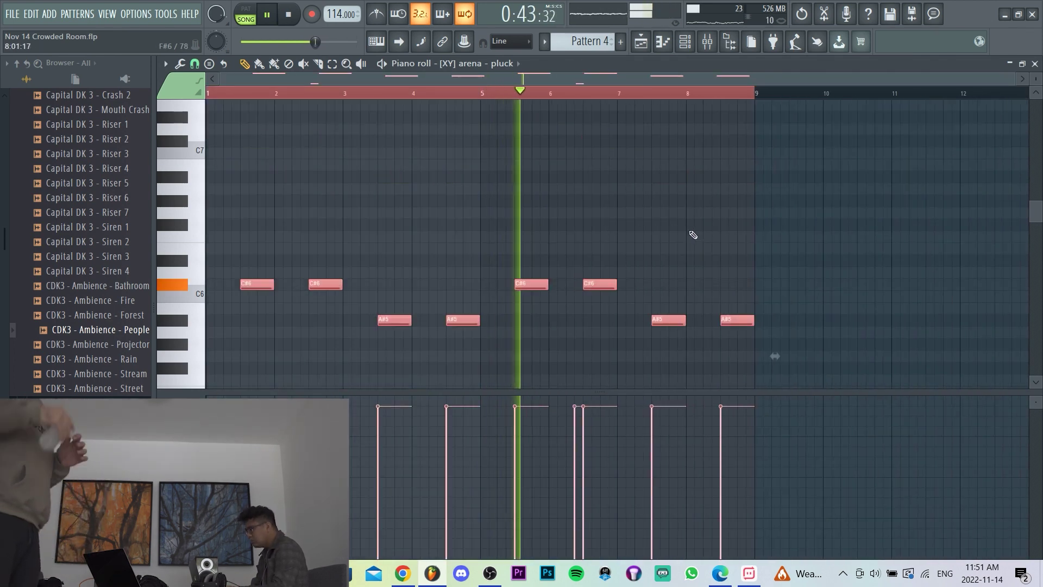
pyautogui.scroll(-3, 679, 278)
pyautogui.scroll(3, 671, 271)
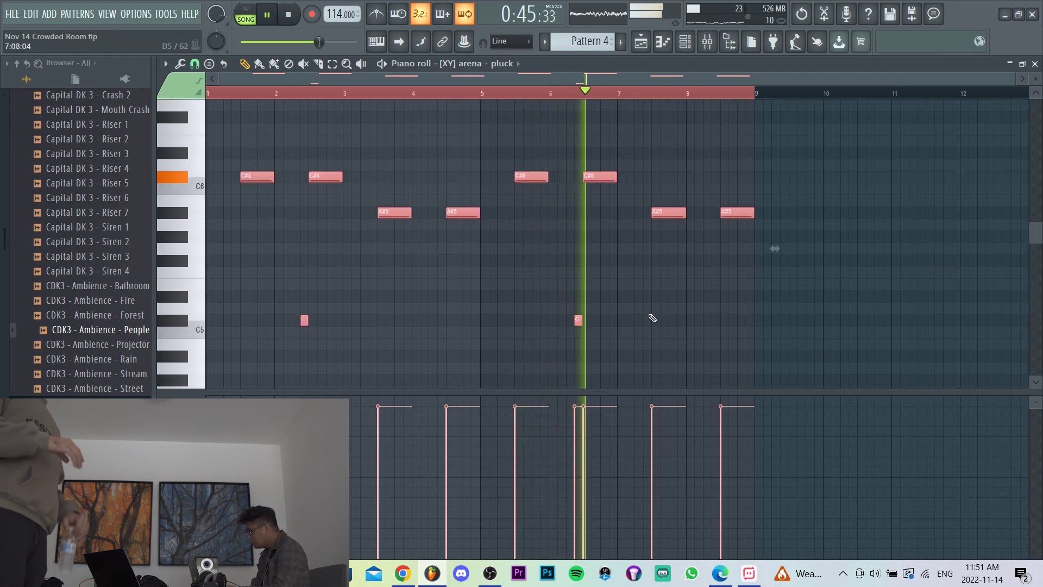
# - Check the arena pluck channel's miscellaneous settings and return to the playlist
pyautogui.click(692, 42)
pyautogui.click(307, 216)
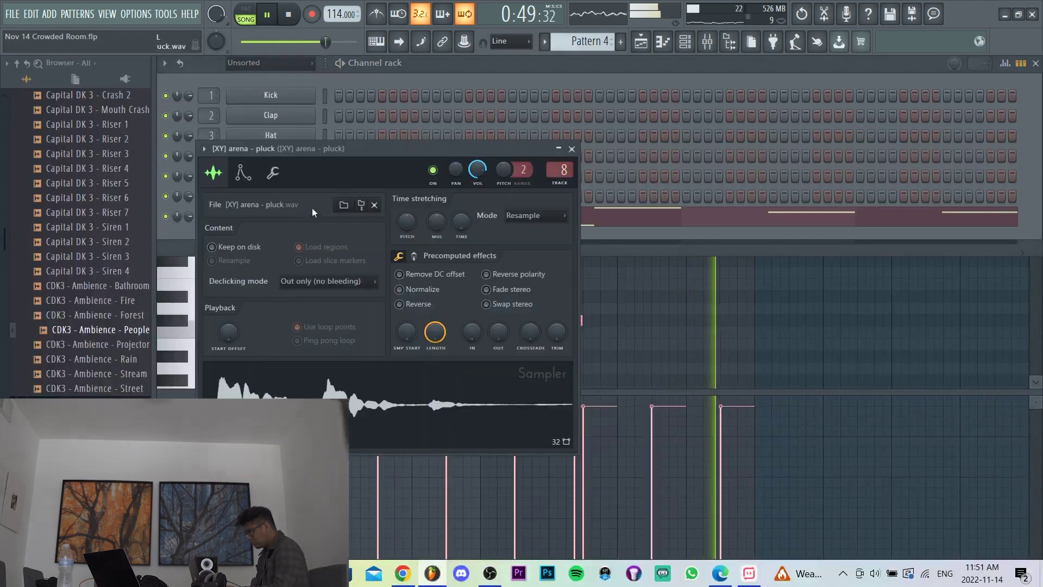
pyautogui.click(274, 173)
pyautogui.press('Escape')
pyautogui.press('Escape')
pyautogui.press('Escape')
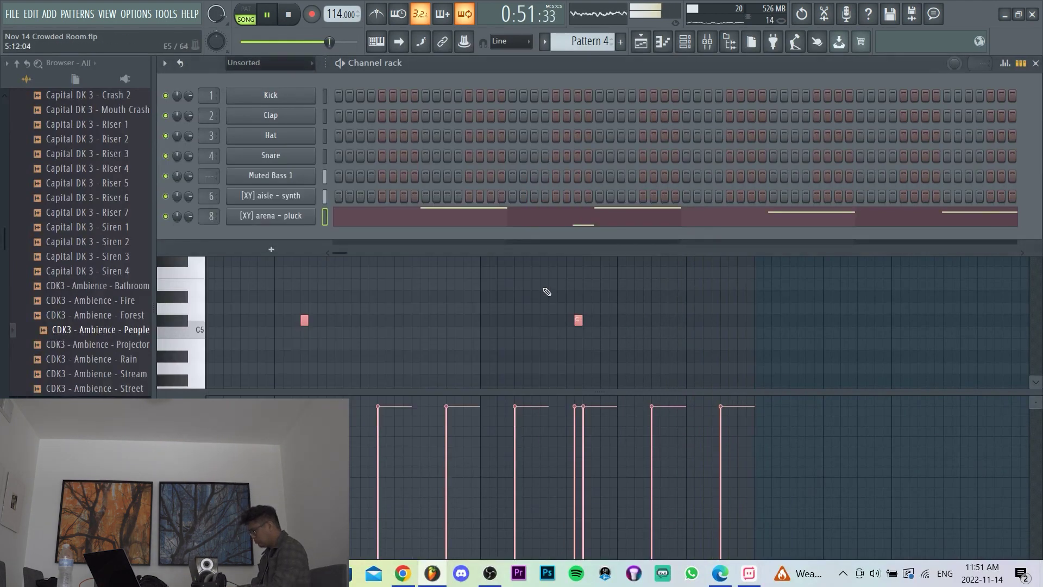
pyautogui.press('Escape')
pyautogui.press('Escape')
# - Place a Pattern 4 clip at bar 25 on the track below the Pattern 3 clips
pyautogui.scroll(-5, 550, 466)
pyautogui.moveTo(778, 506); pyautogui.dragTo(686, 496)
pyautogui.hotkey('ctrl', 'b')
pyautogui.rightClick(670, 492)
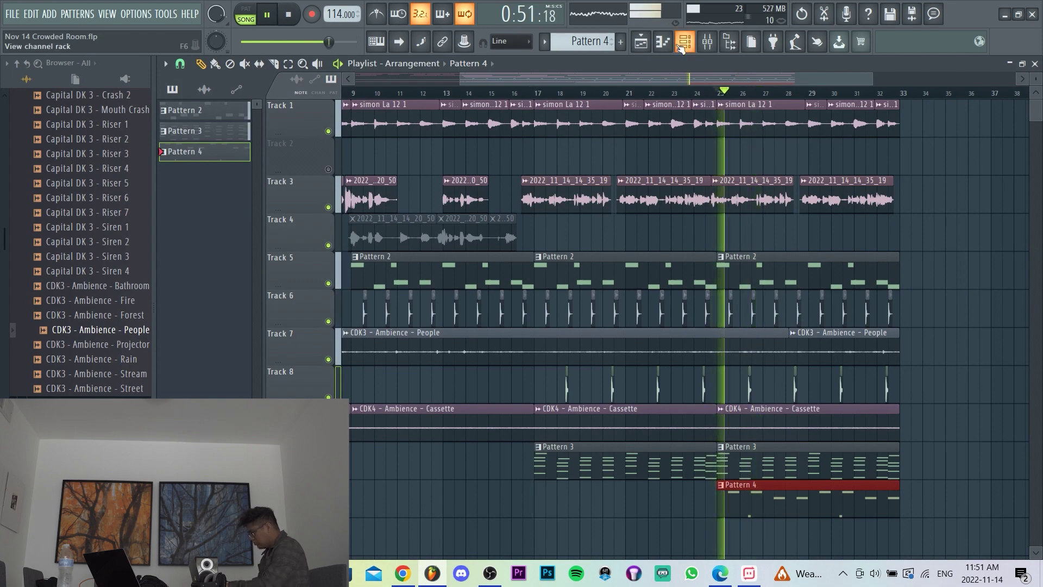
# - Insert the Thermal effect in slot 2 of the arena pluck's mixer track and load its Beefy Digits preset
pyautogui.press('F9')
pyautogui.click(731, 218)
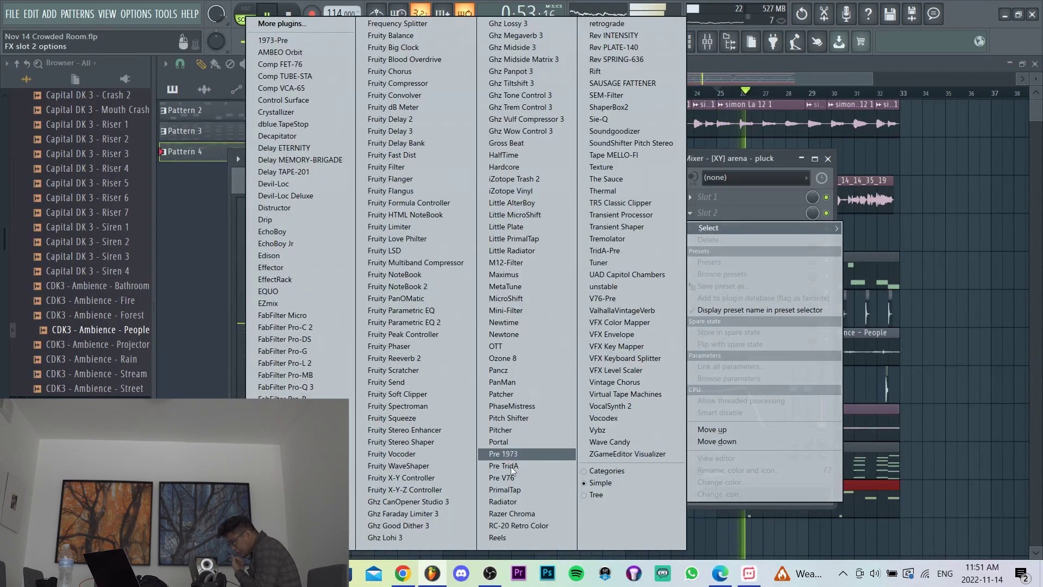
pyautogui.click(619, 191)
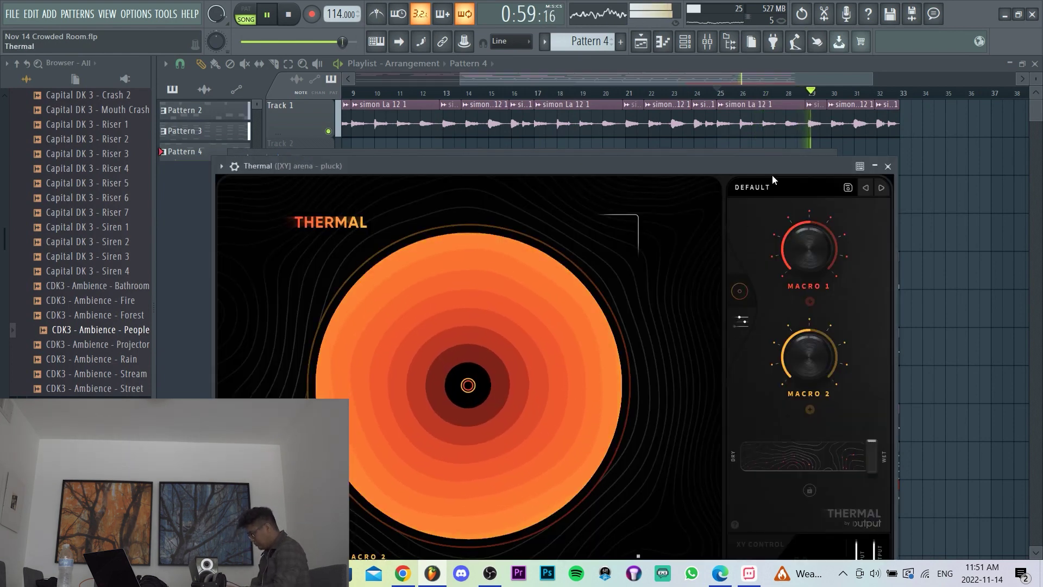
pyautogui.click(772, 182)
pyautogui.click(515, 233)
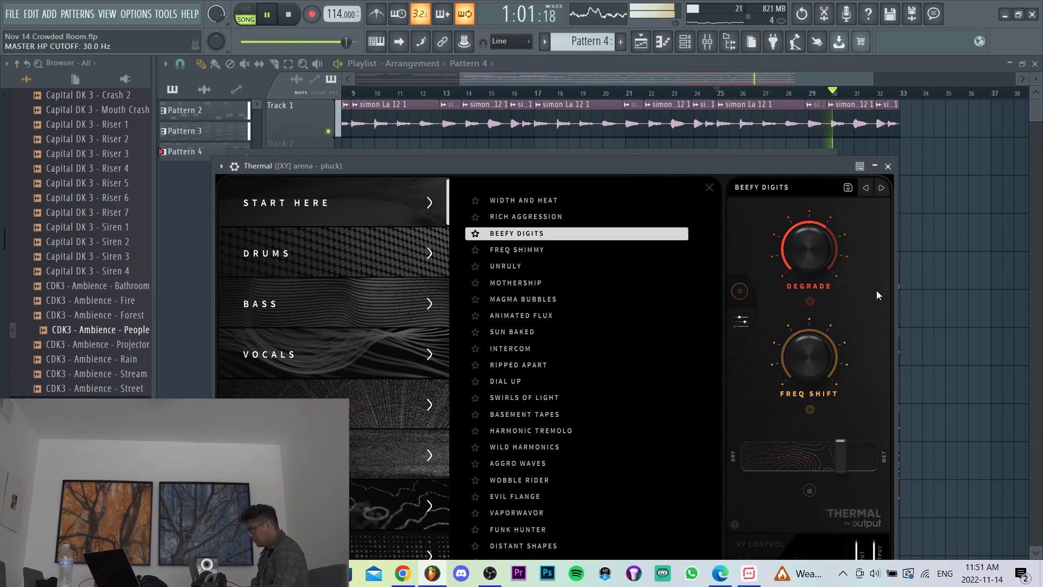
pyautogui.click(956, 323)
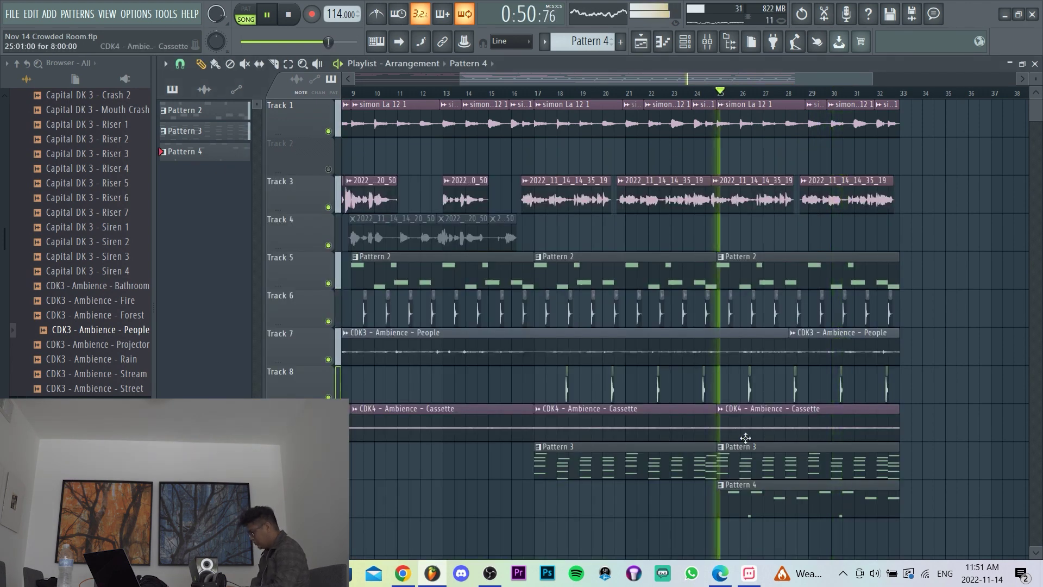
# - Replace the A#5 pluck note in bar 3 of Pattern 4 with a C#6 of the same length
pyautogui.doubleClick(743, 511)
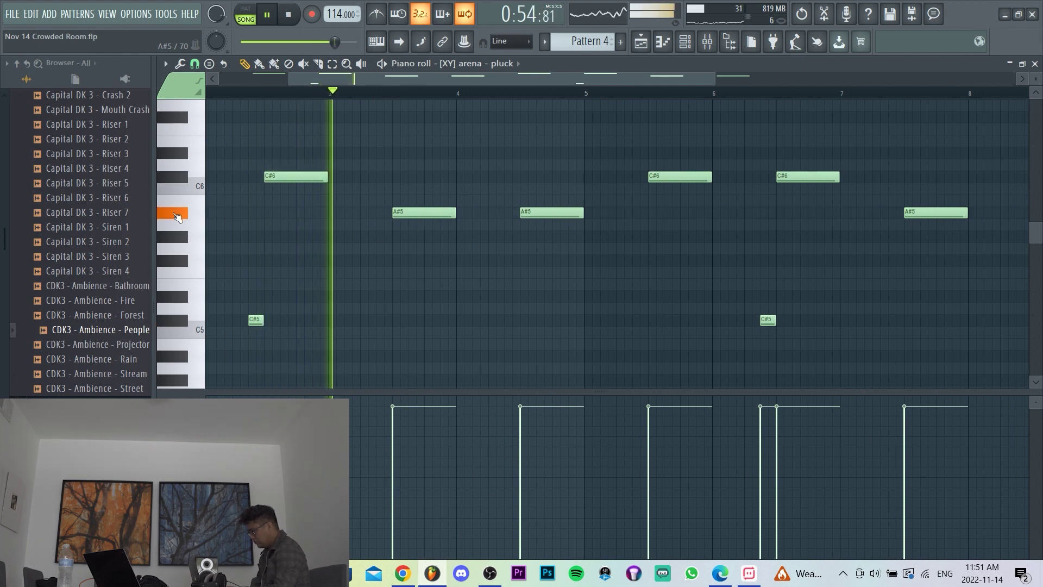
pyautogui.moveTo(414, 248); pyautogui.dragTo(395, 234)
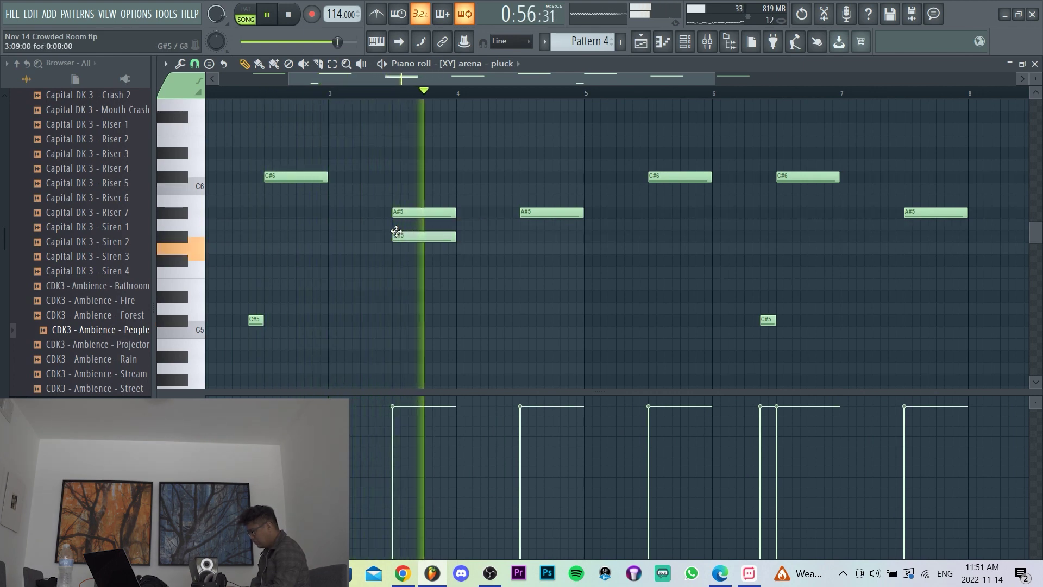
pyautogui.click(376, 97)
pyautogui.rightClick(424, 213)
pyautogui.click(382, 97)
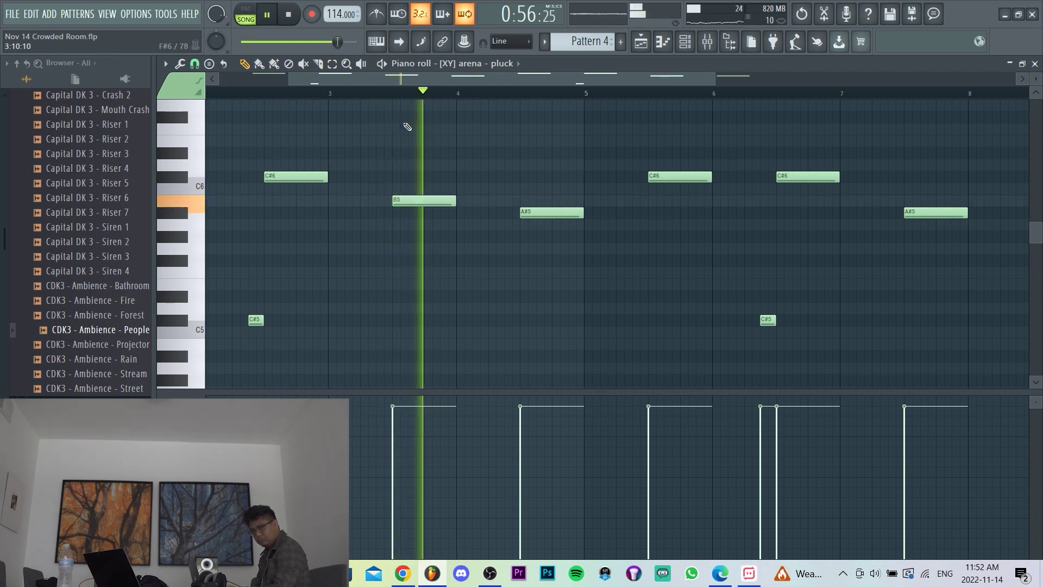
pyautogui.press('space')
pyautogui.moveTo(411, 176); pyautogui.dragTo(411, 174)
pyautogui.press('space')
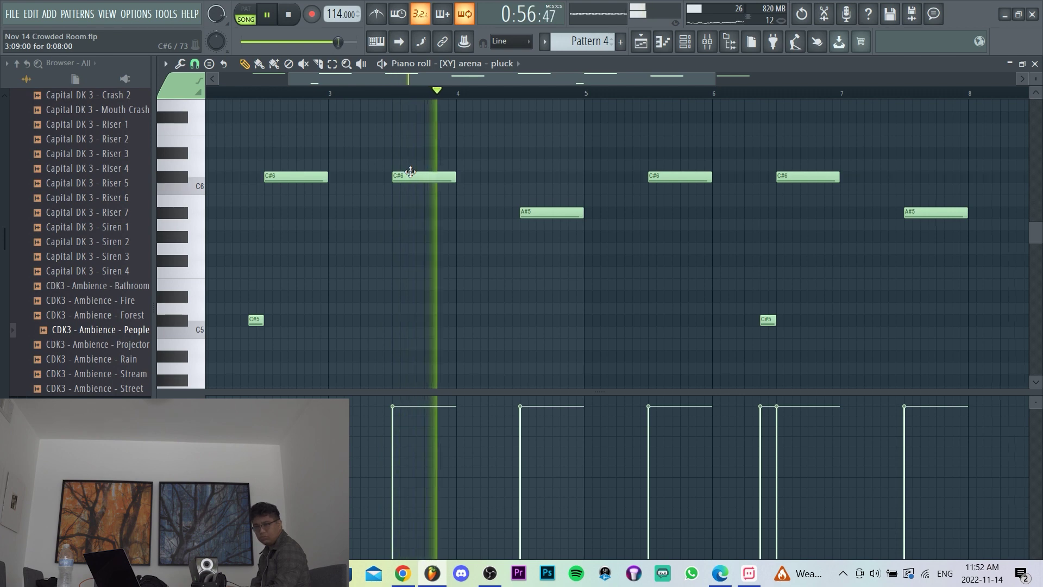
# - Raise the A#5 pluck note in bar 7 to C#6
pyautogui.scroll(-2, 410, 168)
pyautogui.moveTo(668, 214); pyautogui.dragTo(661, 173)
pyautogui.scroll(4, 483, 252)
pyautogui.scroll(-3, 380, 300)
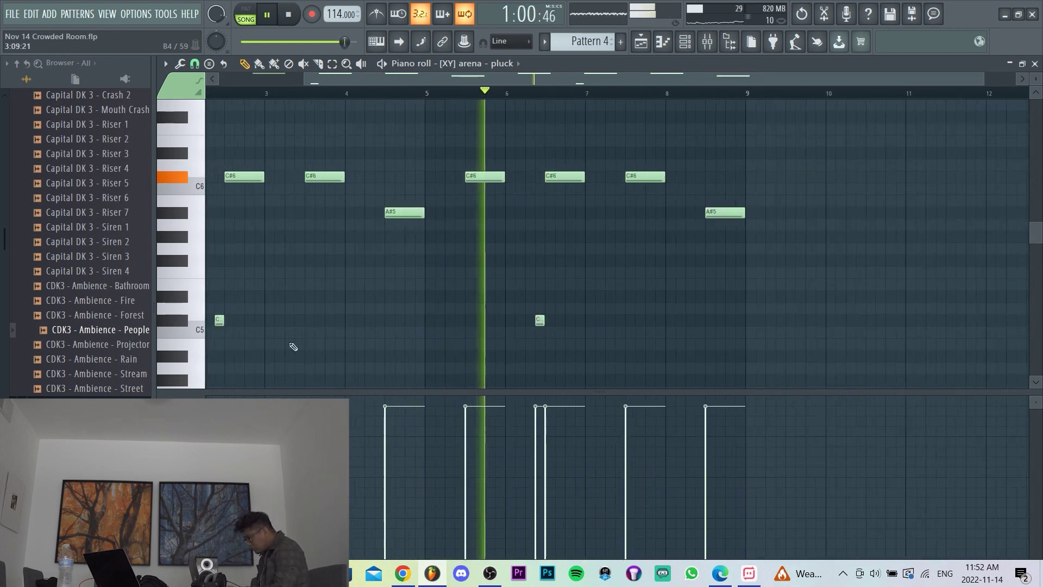
# - Add short A#4 pickup notes just before the A#5 notes in bars 4 and 8
pyautogui.scroll(3, 379, 350)
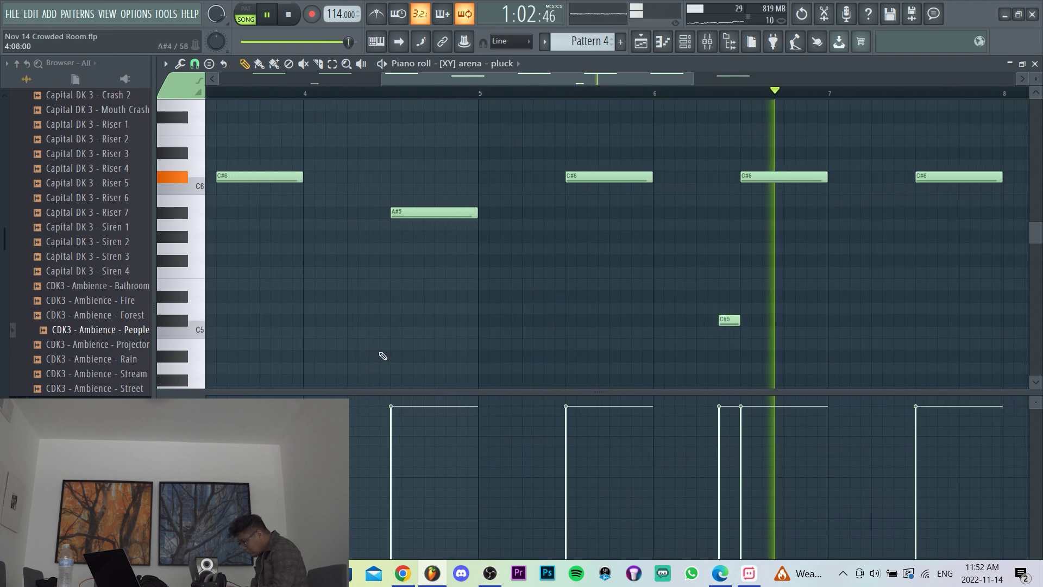
pyautogui.click(374, 354)
pyautogui.scroll(-3, 374, 354)
pyautogui.click(750, 356)
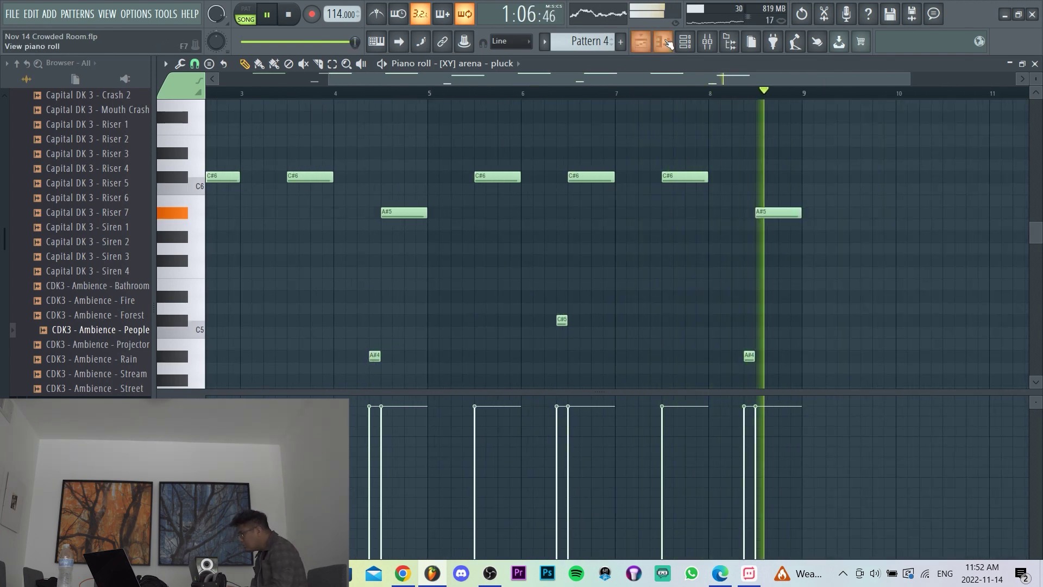
# - Add F#5 notes beneath the C#6 notes in bars 1 and 2 and shift those C#6 notes slightly later
pyautogui.scroll(-2, 610, 91)
pyautogui.scroll(3, 228, 217)
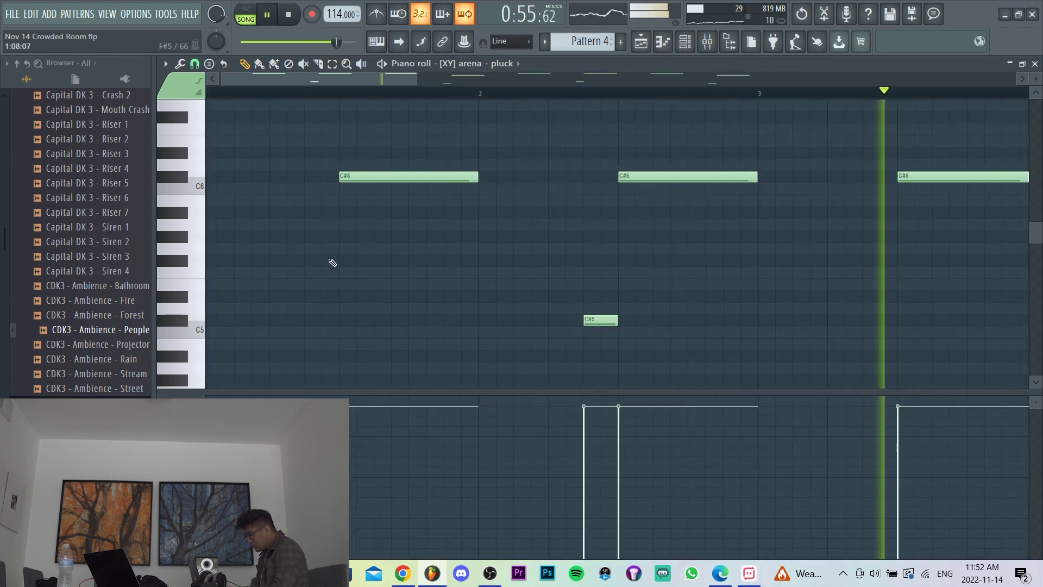
pyautogui.click(356, 260)
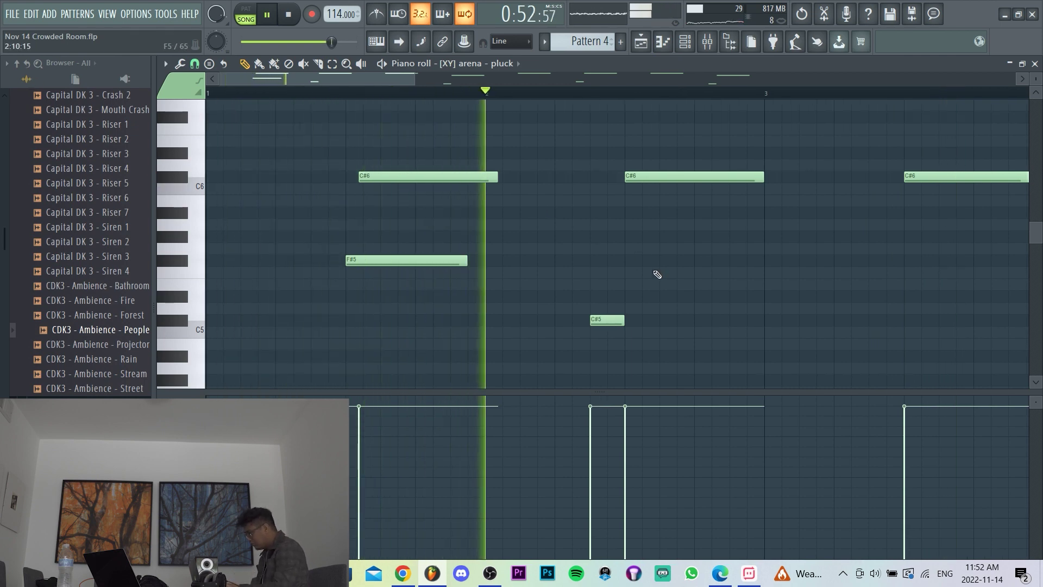
pyautogui.click(626, 260)
pyautogui.moveTo(660, 179); pyautogui.dragTo(673, 183)
pyautogui.press('space')
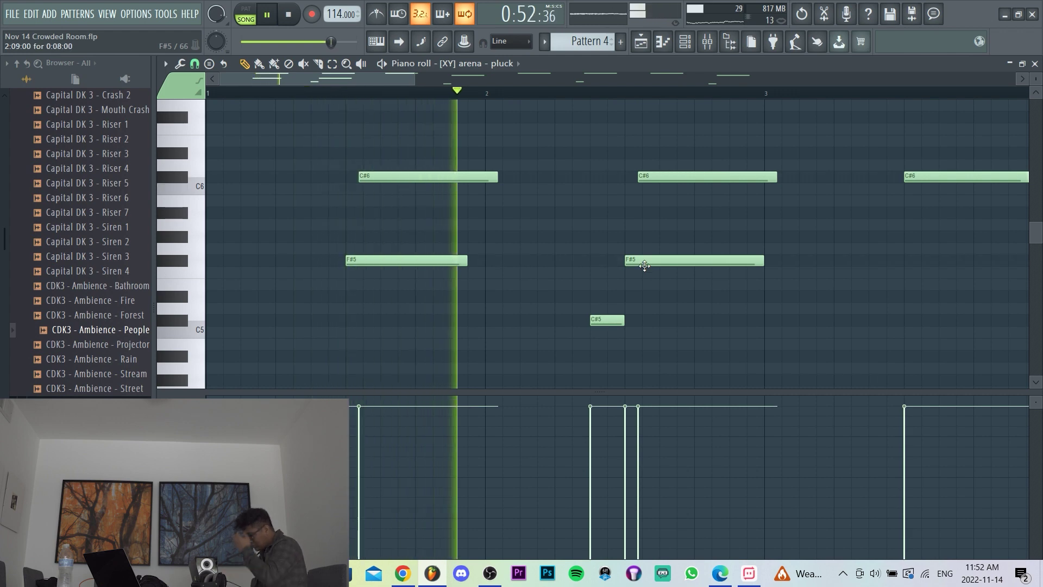
# - Preview harmony pitches for the pluck and add an F#5 beneath the C#6 in bar 3
pyautogui.press('space')
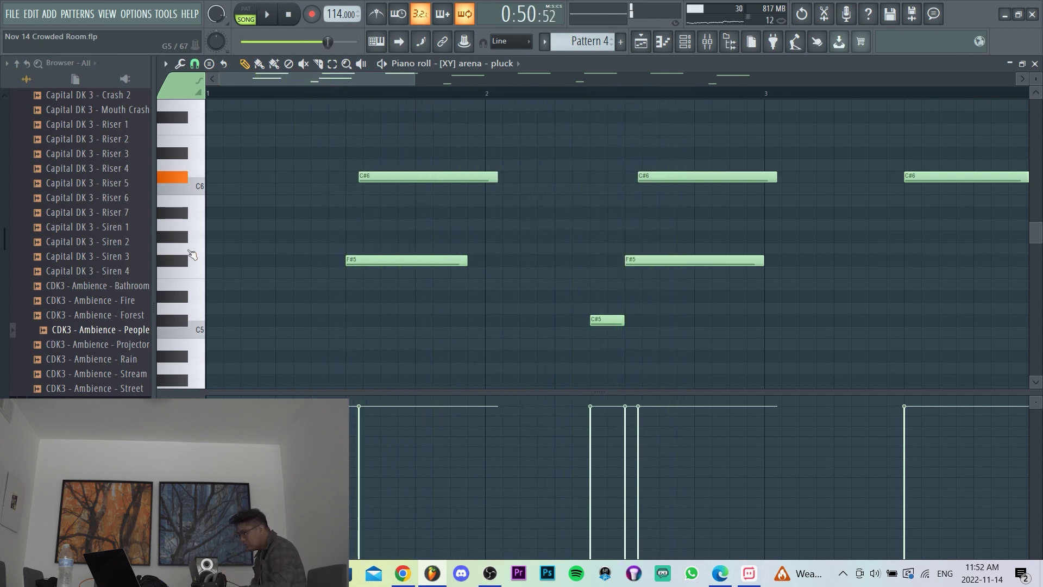
pyautogui.click(185, 262)
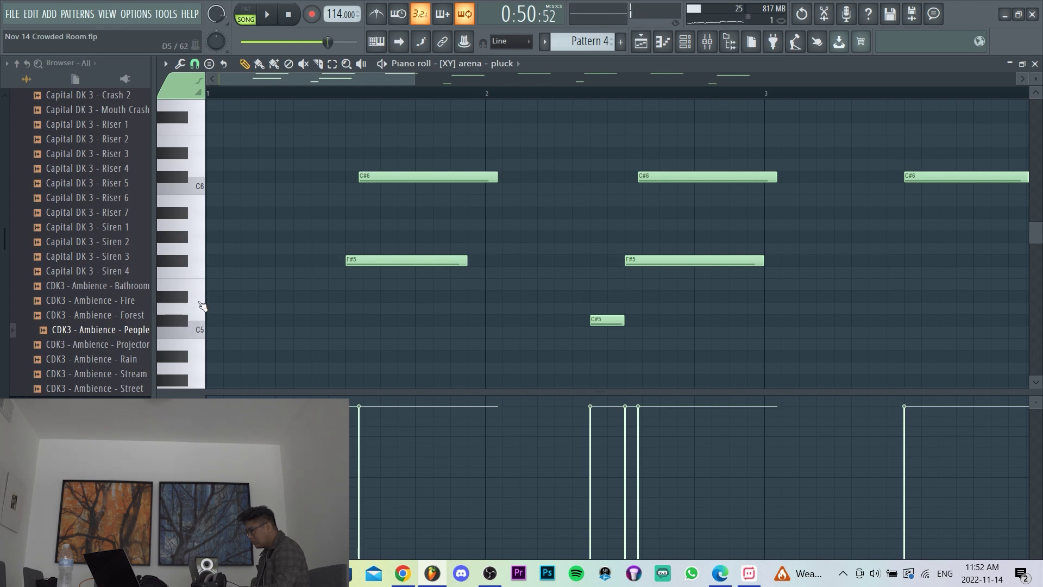
pyautogui.scroll(-3, 203, 305)
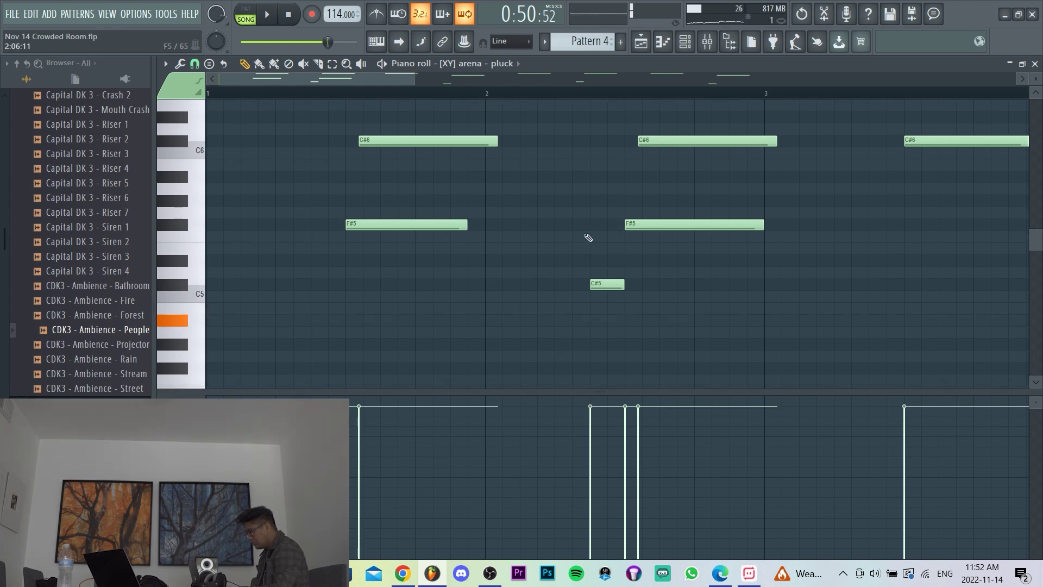
pyautogui.scroll(-1, 707, 272)
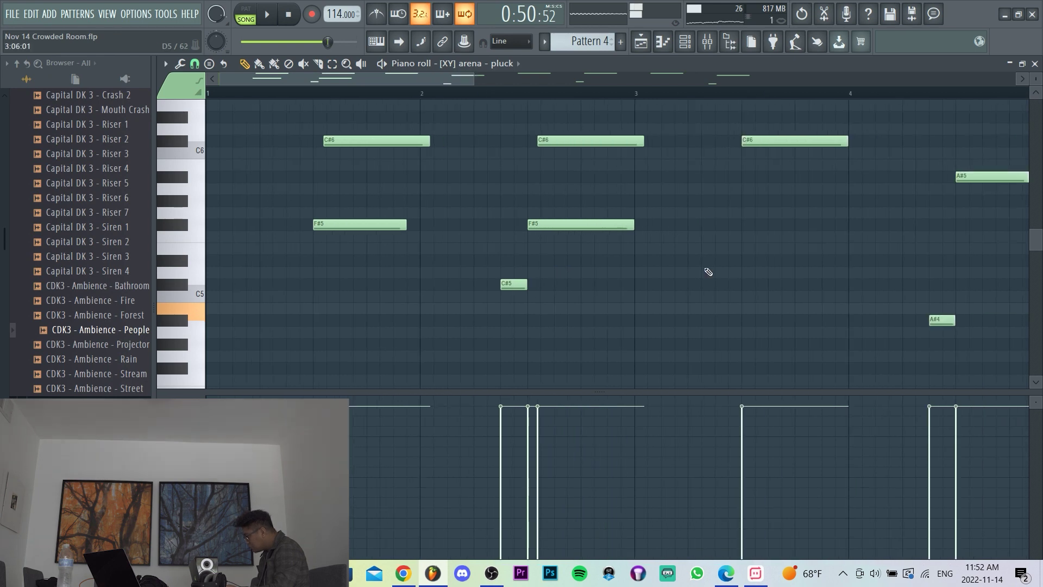
pyautogui.scroll(3, 726, 239)
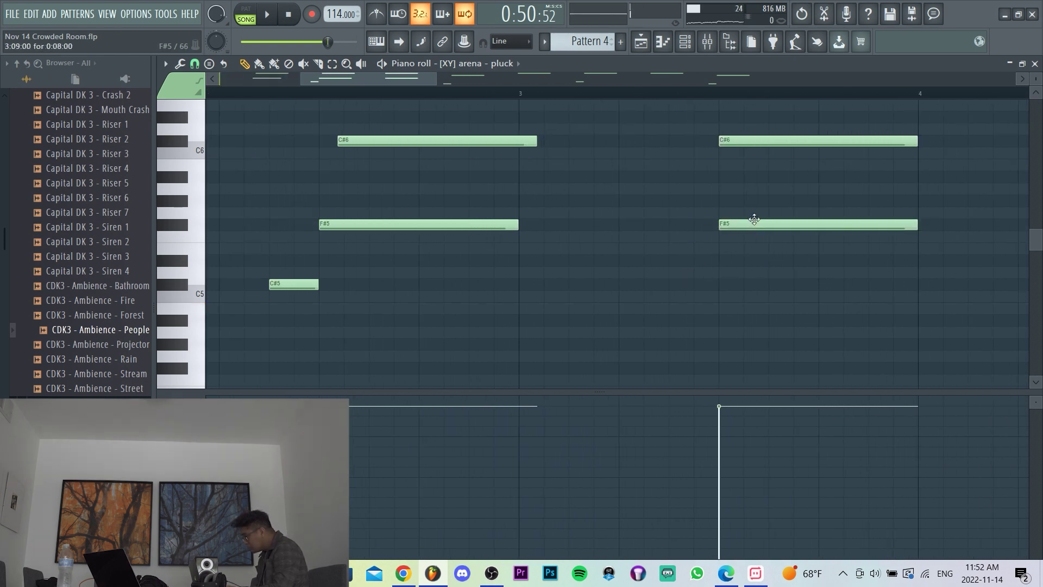
# - Audition the pluck and trim the overhanging A#5 note in bar 4 to end at bar 5
pyautogui.press('space')
pyautogui.scroll(-2, 559, 190)
pyautogui.scroll(2, 771, 241)
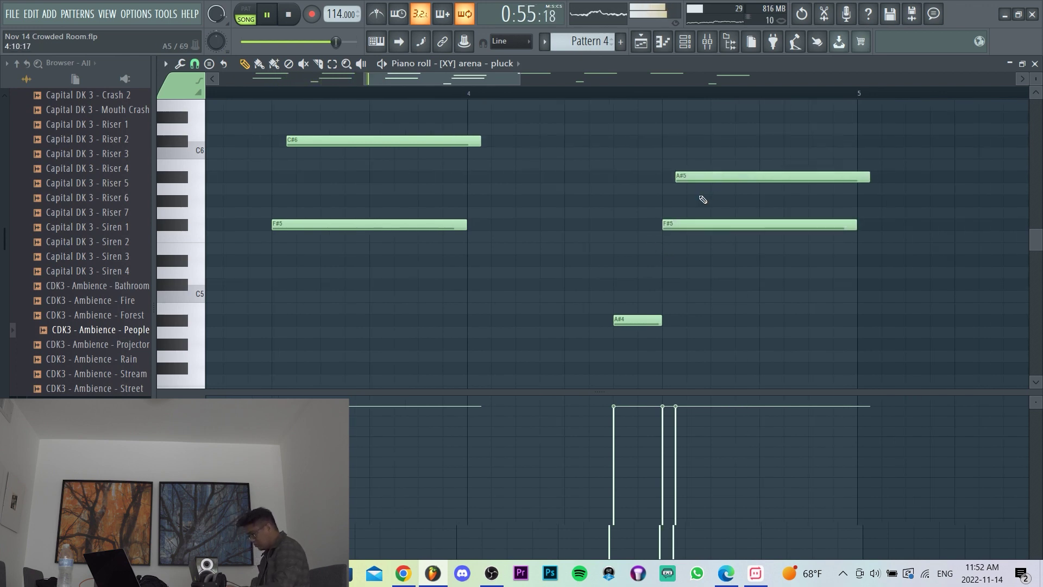
pyautogui.scroll(-2, 685, 214)
pyautogui.scroll(3, 760, 198)
pyautogui.moveTo(734, 177); pyautogui.dragTo(727, 177)
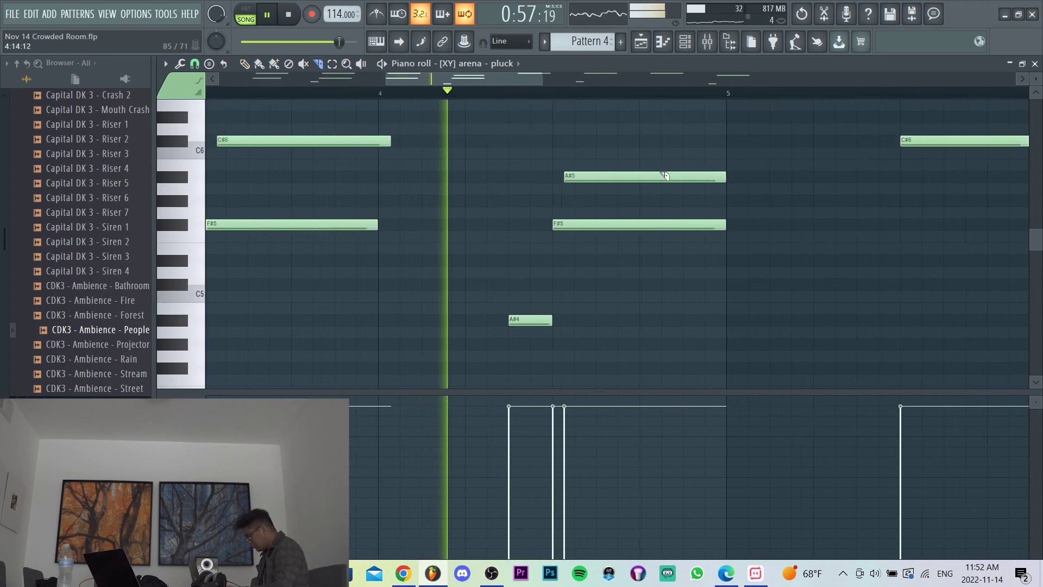
pyautogui.scroll(-3, 494, 209)
# - Lower the F#5 harmony note in bar 3 to D#5 and replay the phrase from there
pyautogui.moveTo(507, 224); pyautogui.dragTo(508, 259)
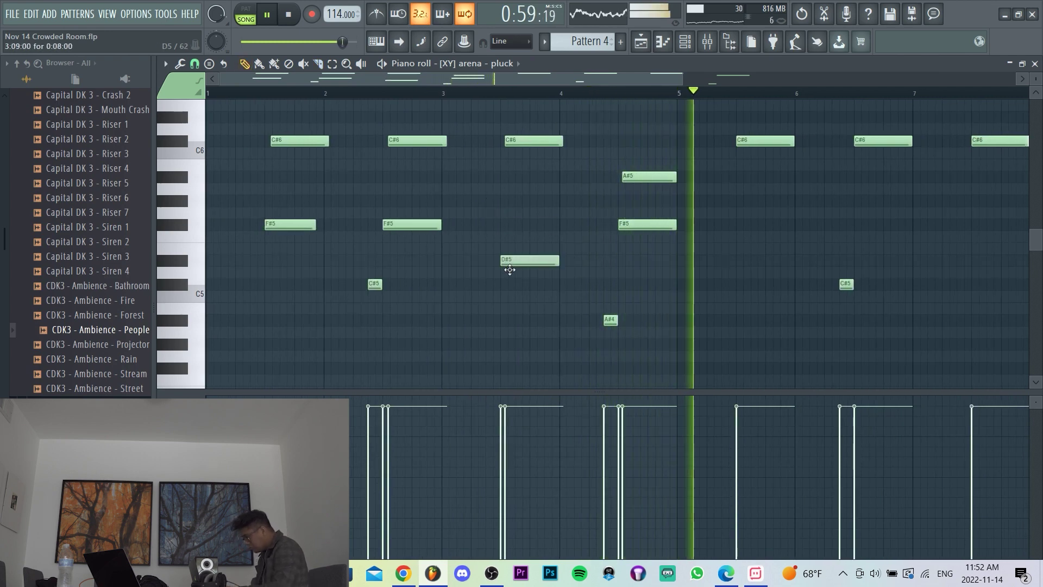
pyautogui.click(497, 93)
pyautogui.click(483, 93)
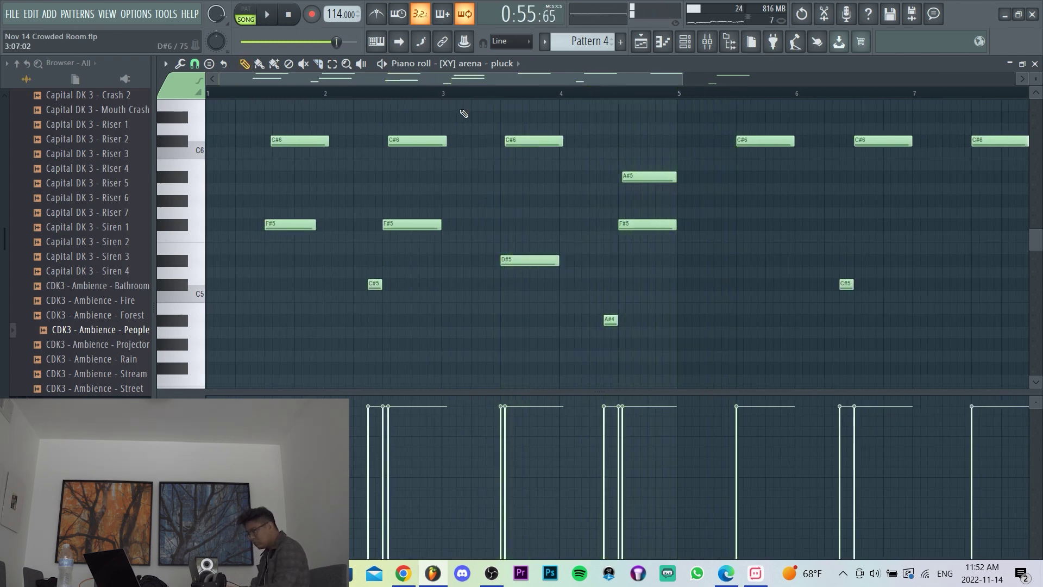
pyautogui.scroll(1, 682, 216)
pyautogui.scroll(-2, 684, 215)
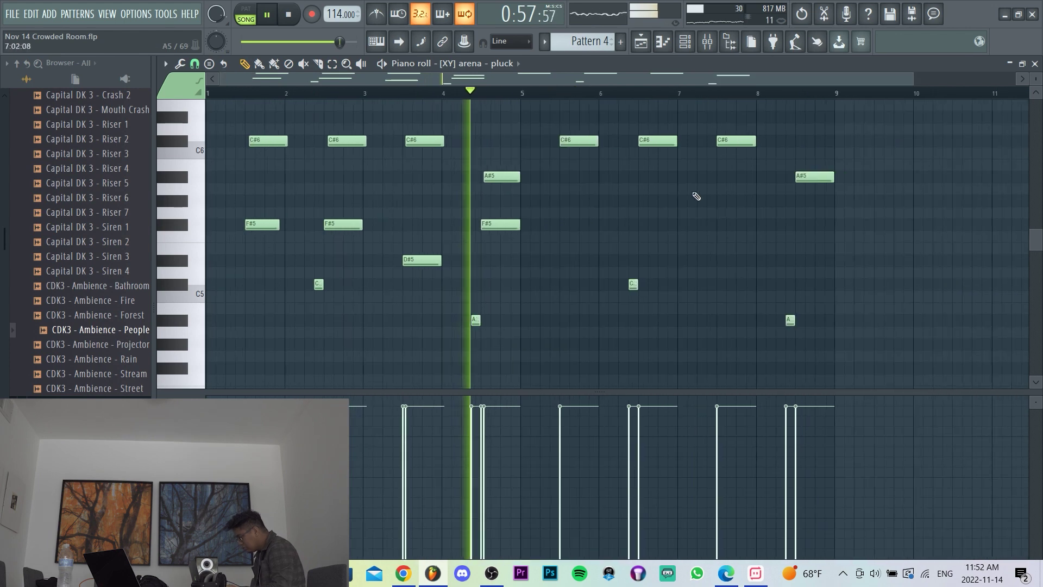
pyautogui.scroll(2, 559, 225)
pyautogui.scroll(-3, 516, 241)
# - Delete the pluck notes in bars 5 to 8 and replace them with a duplicate of the harmonized first four bars
pyautogui.moveTo(505, 245); pyautogui.dragTo(241, 225)
pyautogui.press('space')
pyautogui.moveTo(786, 347); pyautogui.dragTo(537, 121)
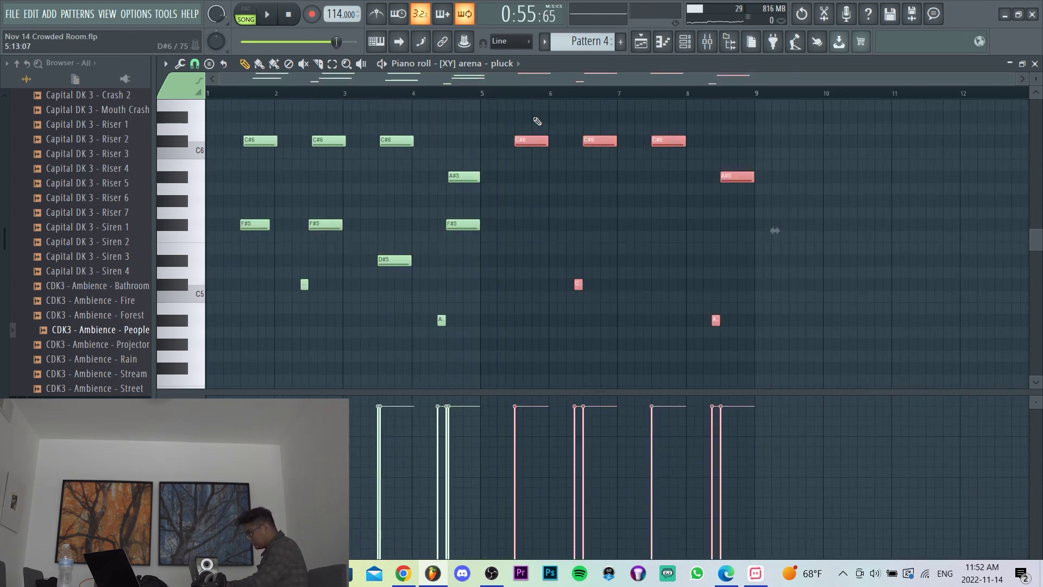
pyautogui.press('Delete')
pyautogui.hotkey('ctrl', 'a')
pyautogui.hotkey('ctrl', 'b')
pyautogui.press('space')
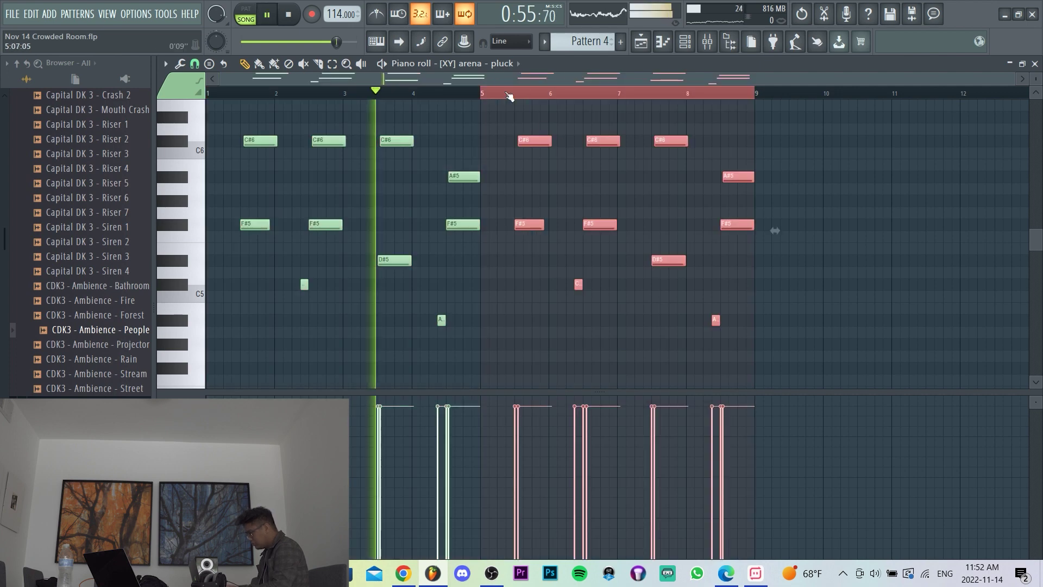
pyautogui.hotkey('ctrl', 'd')
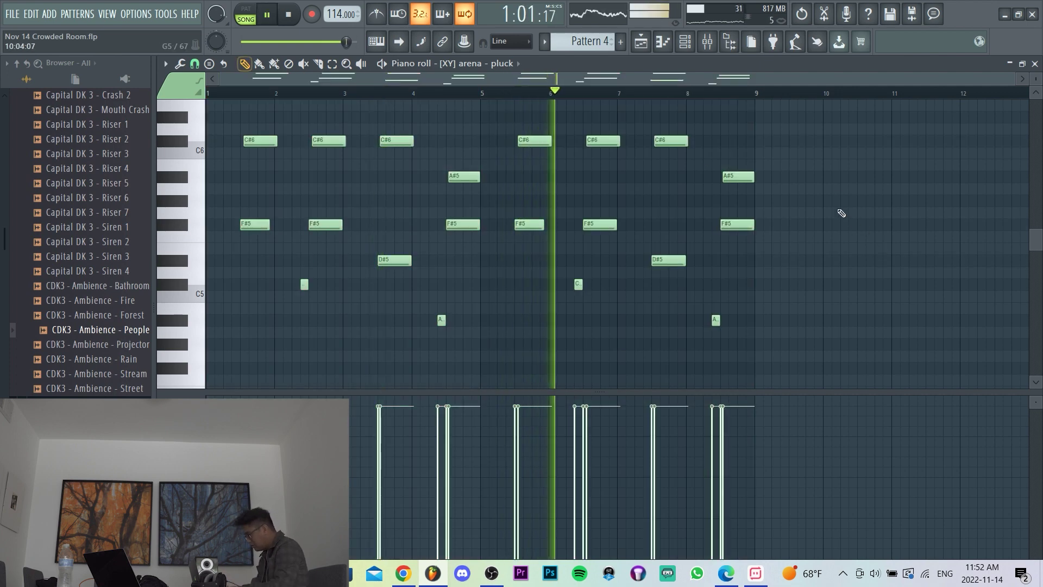
# - Audition the duplicated phrase and add staggered D#6 and F#6 notes above the A#5 in bar 8
pyautogui.scroll(3, 862, 190)
pyautogui.scroll(3, 455, 235)
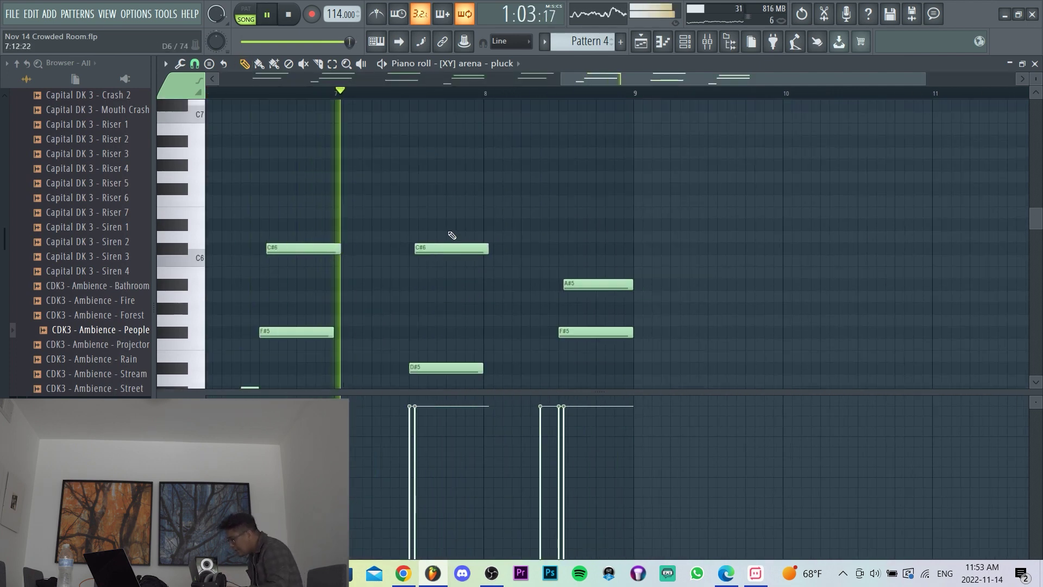
pyautogui.scroll(-3, 544, 258)
pyautogui.scroll(2, 645, 262)
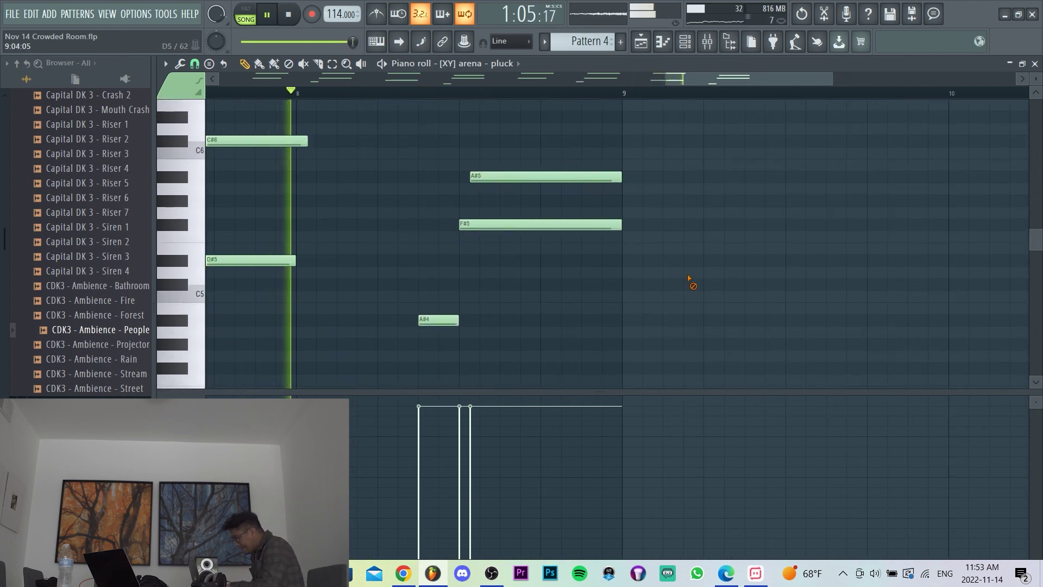
pyautogui.scroll(3, 706, 266)
pyautogui.scroll(3, 466, 224)
pyautogui.press('space')
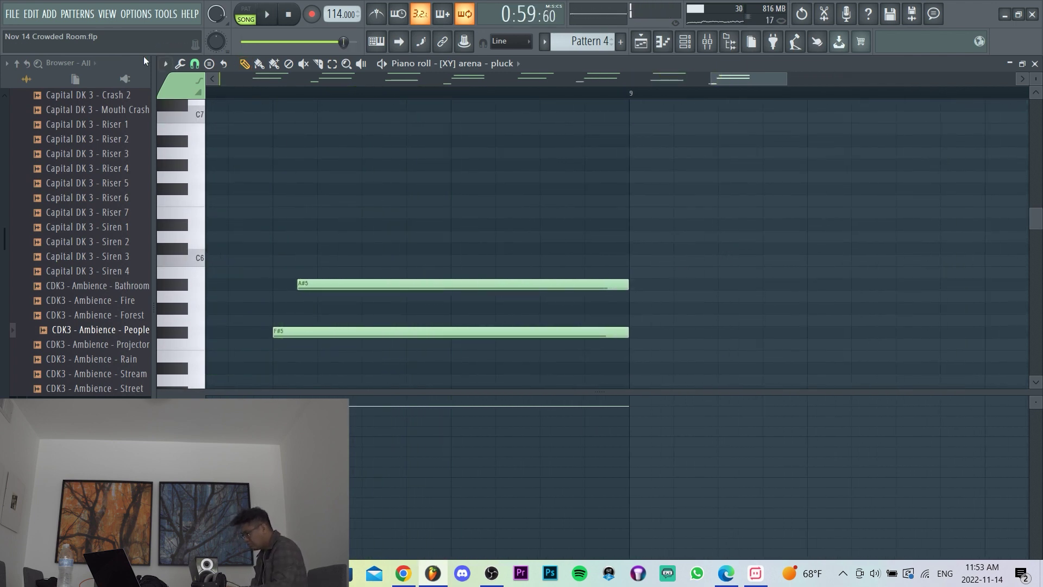
pyautogui.click(194, 64)
pyautogui.click(216, 196)
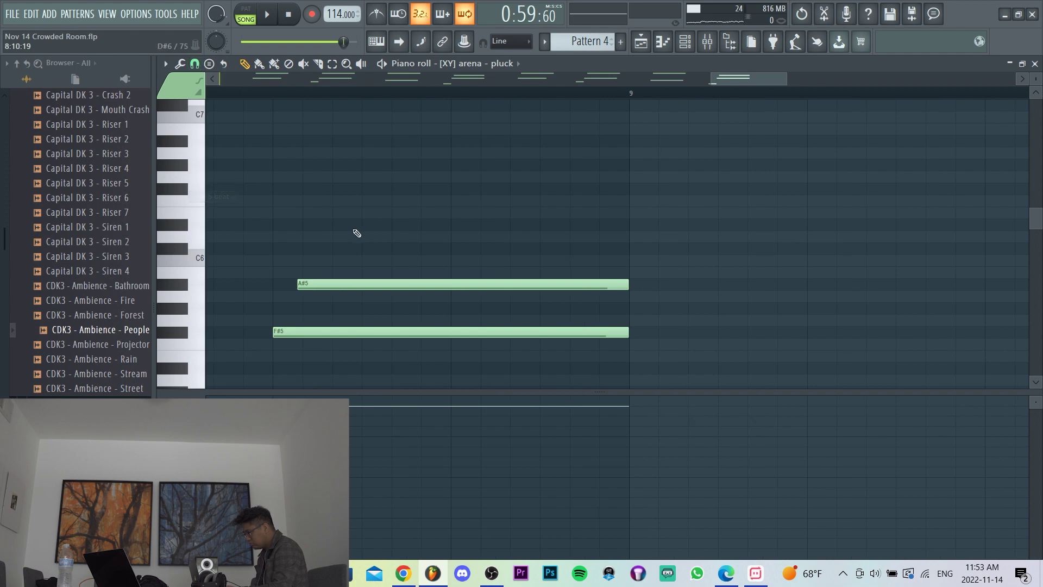
pyautogui.click(352, 228)
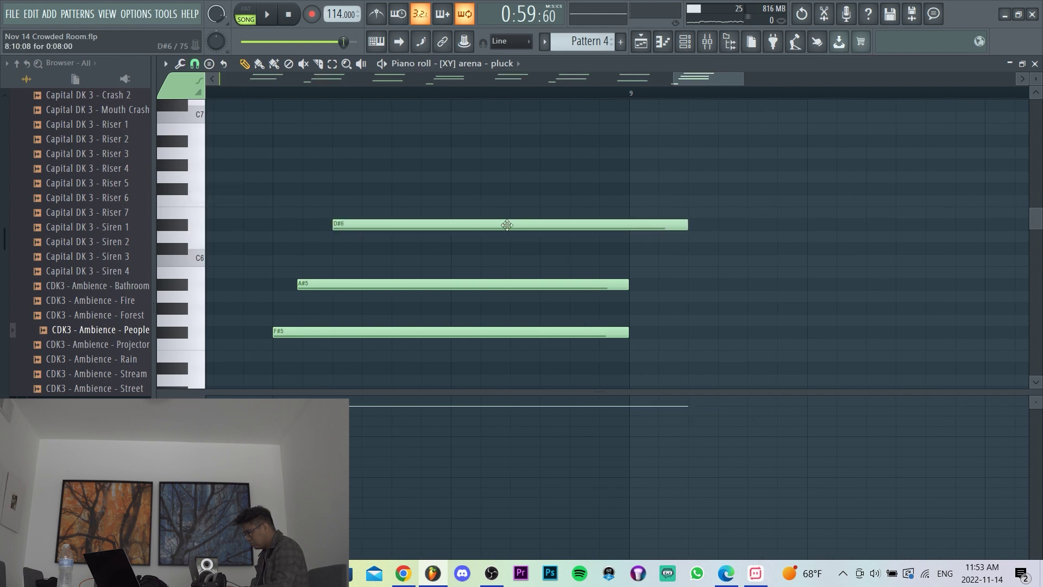
pyautogui.click(391, 187)
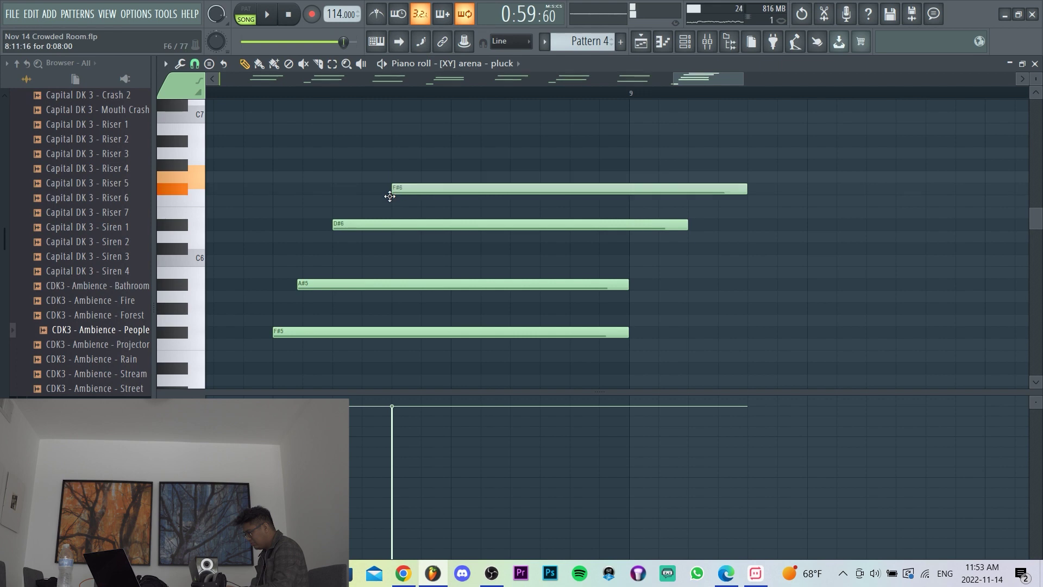
# - Continue the rising run in bar 8 with a second F#6, a G#6 and an A#6
pyautogui.click(461, 163)
pyautogui.moveTo(459, 174); pyautogui.dragTo(460, 189)
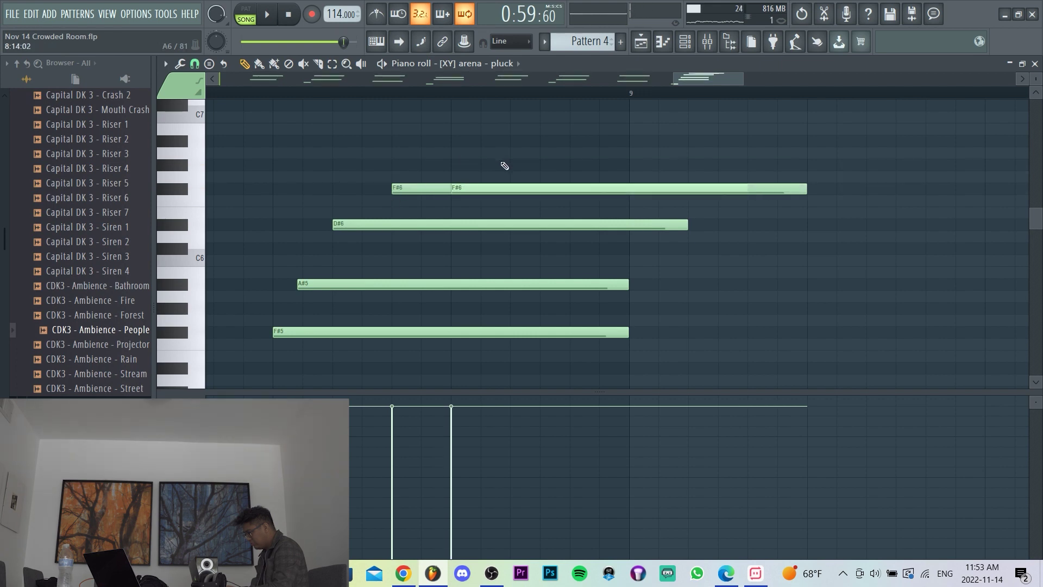
pyautogui.rightClick(462, 187)
pyautogui.click(517, 162)
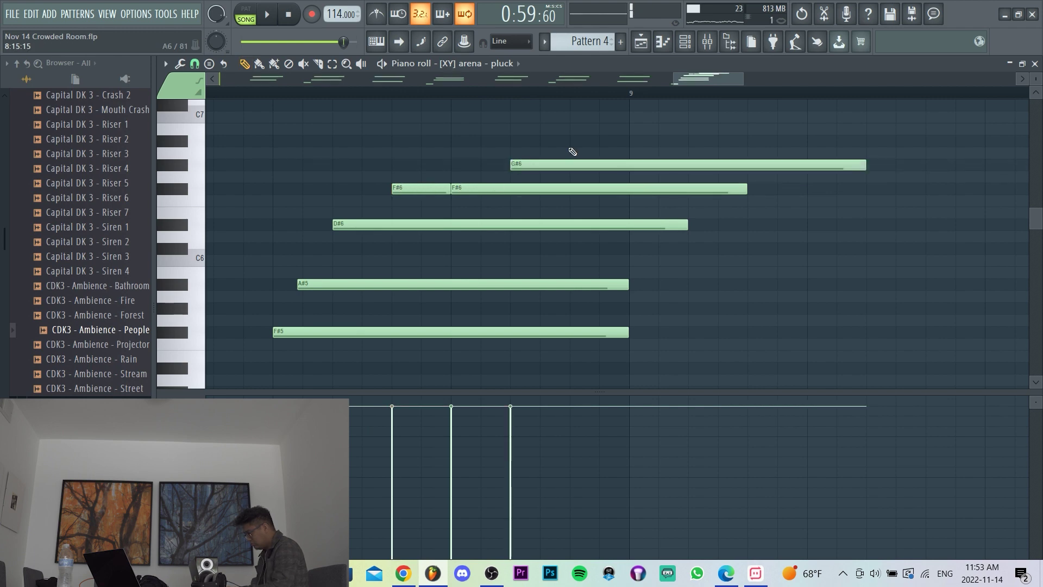
pyautogui.moveTo(572, 130); pyautogui.dragTo(574, 140)
# - Slice the run's overlapping notes and remove their tails so nothing extends past the start of bar 9
pyautogui.press('c')
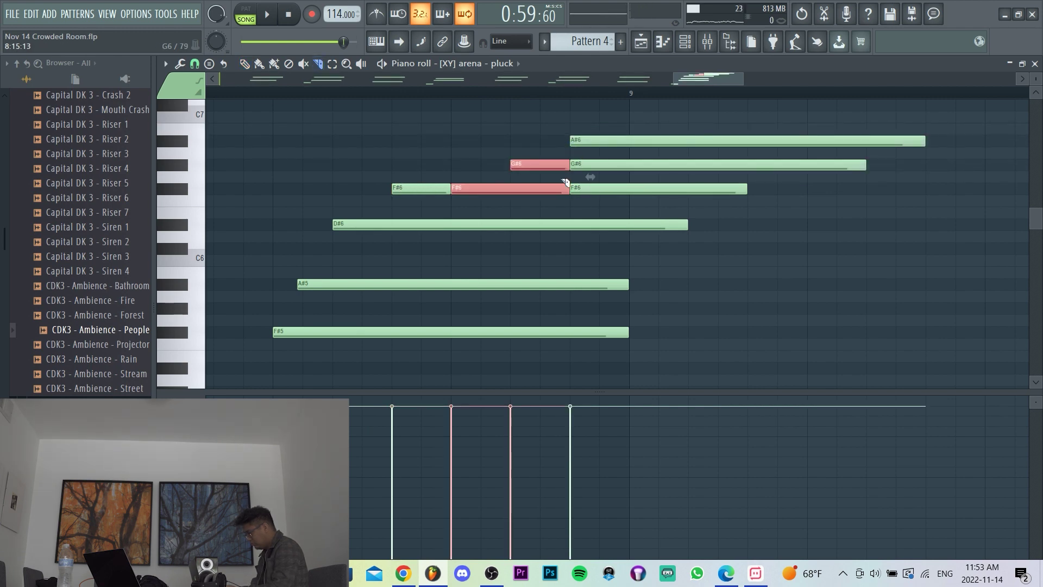
pyautogui.rightClick(606, 188)
pyautogui.rightClick(615, 166)
pyautogui.press('c')
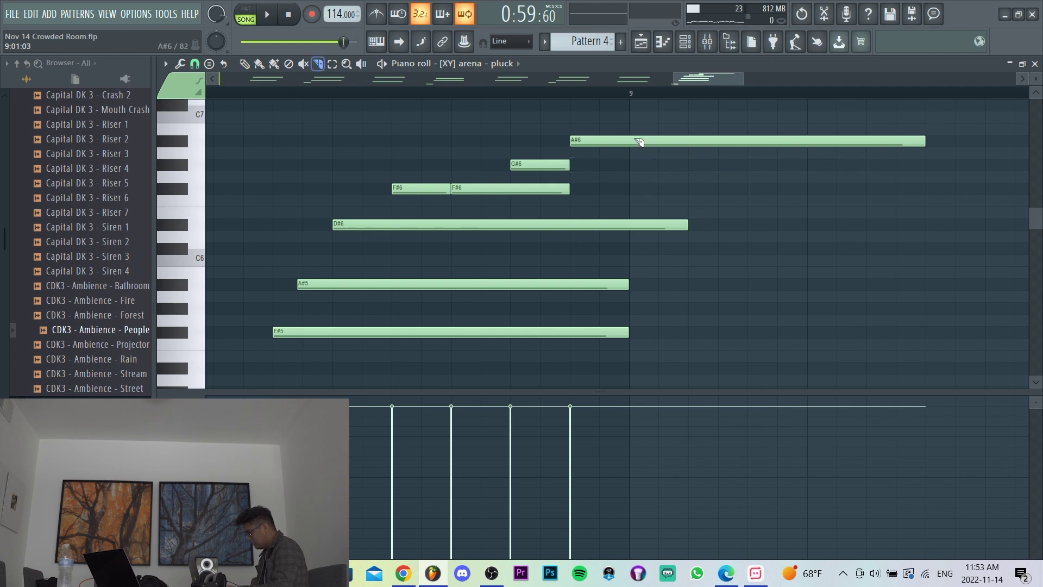
pyautogui.click(640, 142)
pyautogui.press('p')
pyautogui.rightClick(656, 140)
pyautogui.rightClick(633, 224)
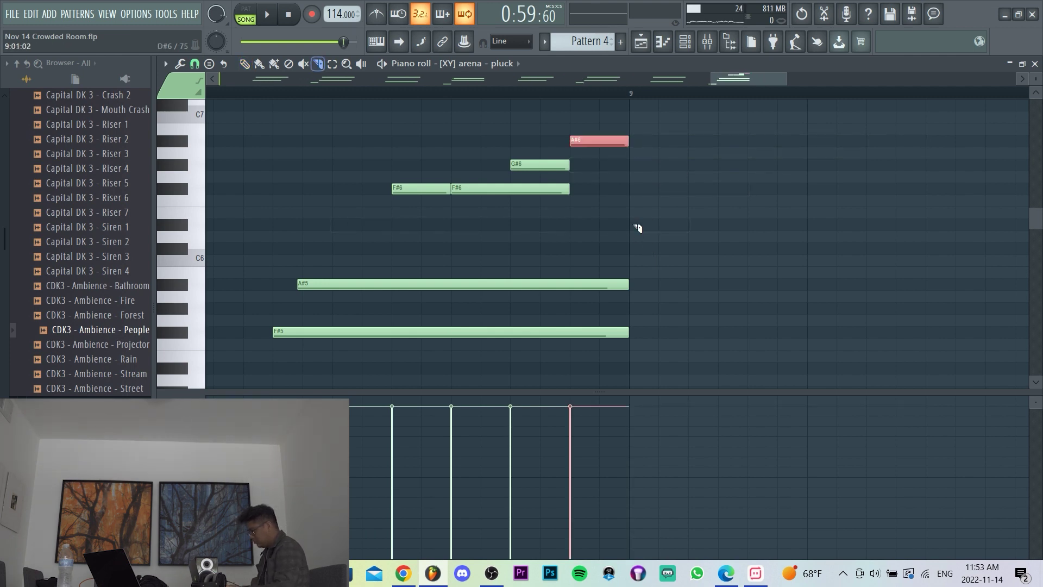
pyautogui.hotkey('ctrl', 'z')
pyautogui.rightClick(634, 225)
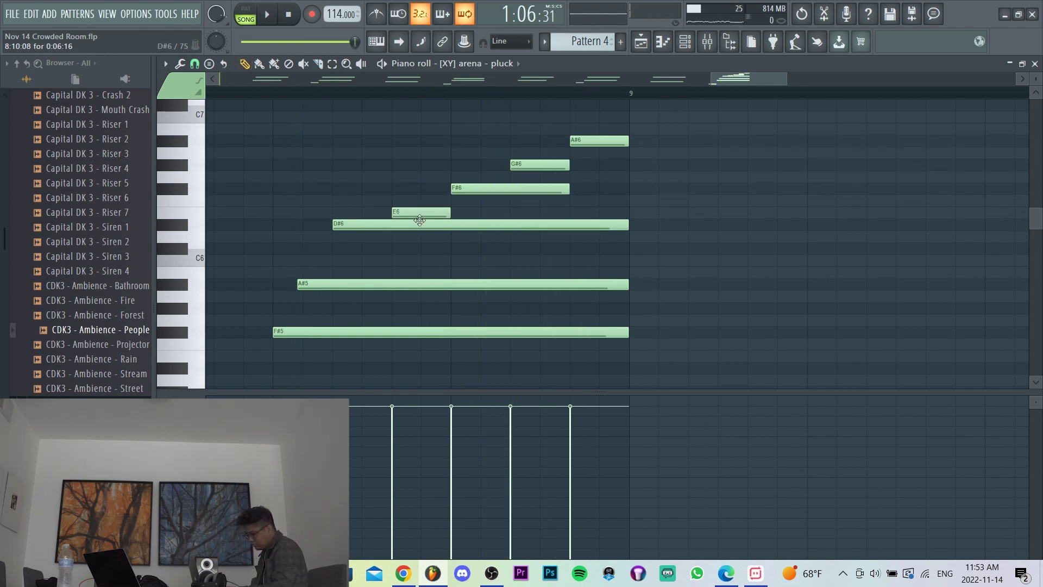
# - Lower the run's long D#6 to C#6 and taper the velocities of the four short upper notes progressively downward
pyautogui.moveTo(384, 223); pyautogui.dragTo(380, 249)
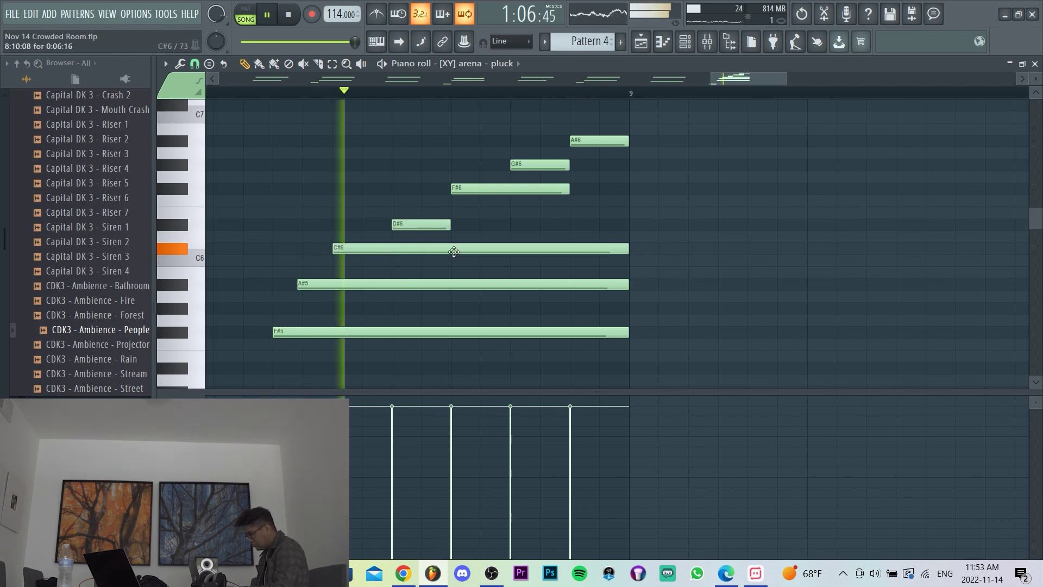
pyautogui.moveTo(640, 224); pyautogui.dragTo(333, 111)
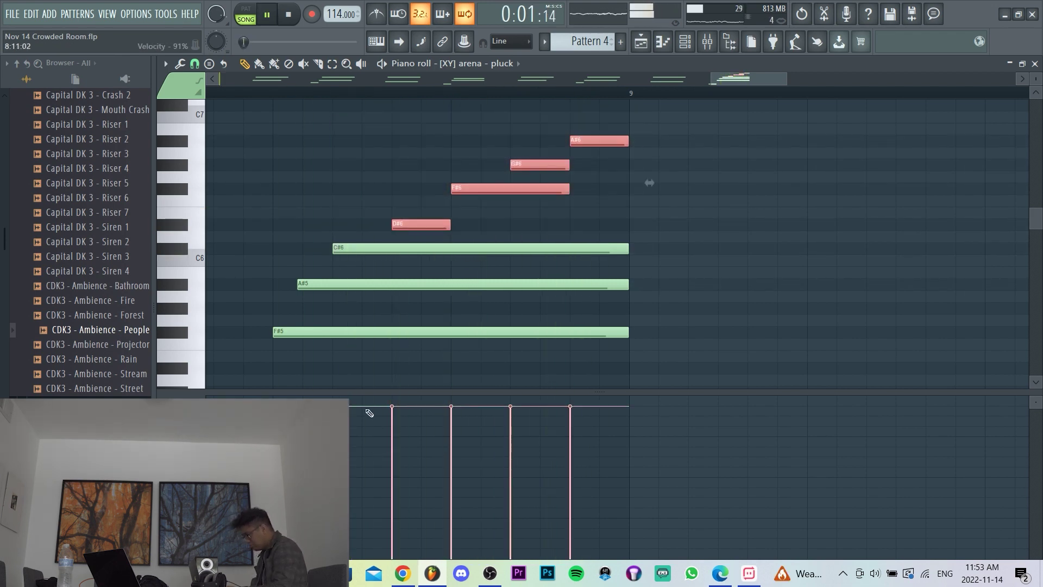
pyautogui.moveTo(397, 440); pyautogui.dragTo(397, 441)
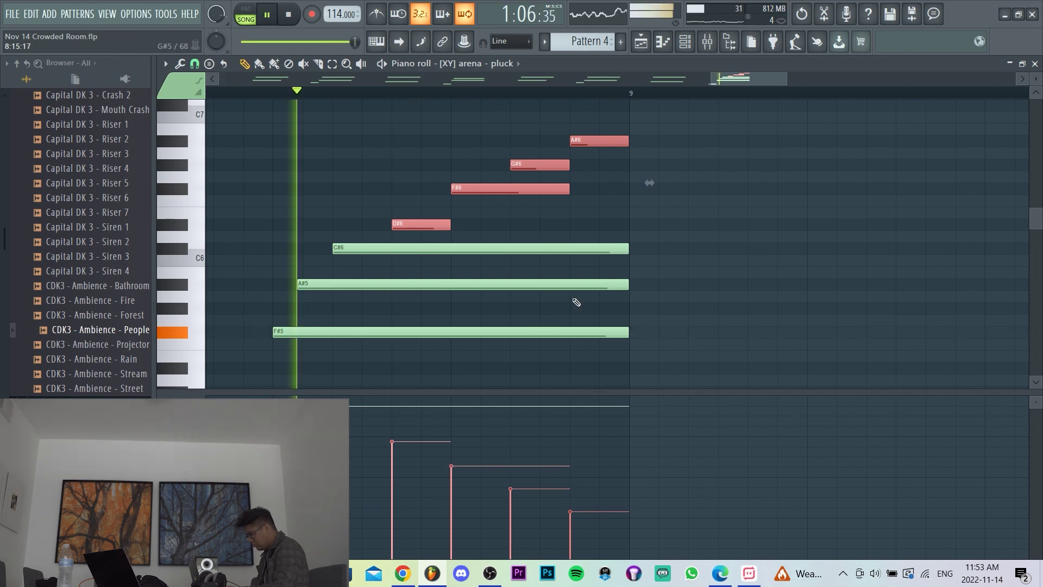
# - Raise the four short upper notes of the bar 8 run by one octave and audition them
pyautogui.moveTo(567, 205); pyautogui.dragTo(381, 127)
pyautogui.moveTo(647, 233); pyautogui.dragTo(304, 135)
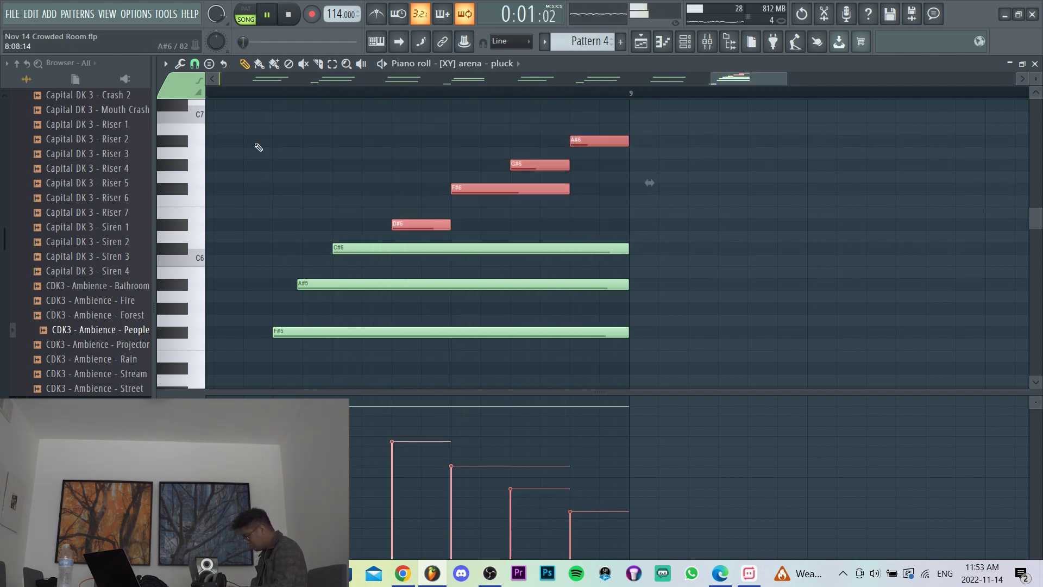
pyautogui.press('Delete')
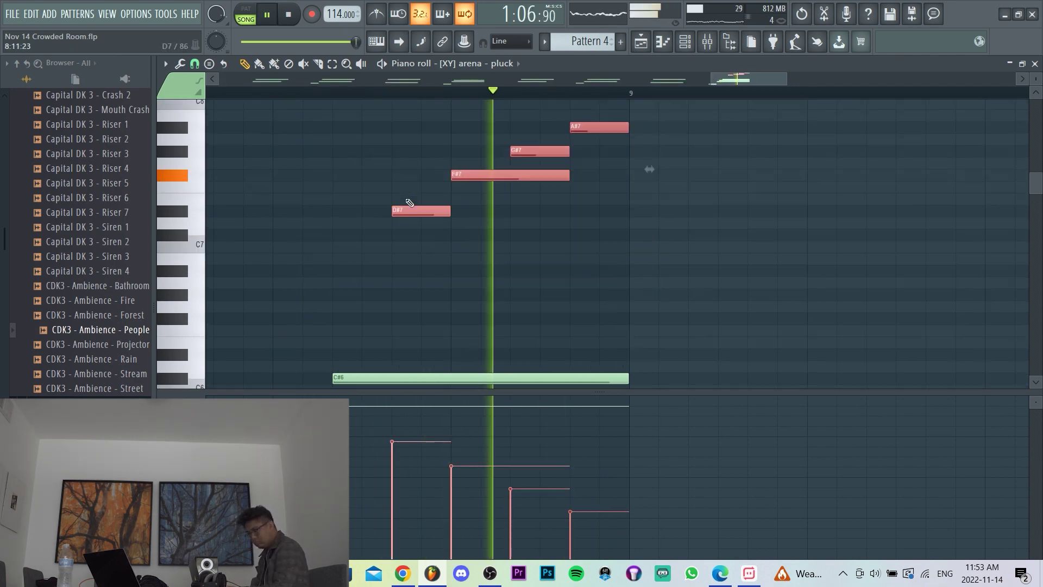
pyautogui.scroll(5, 458, 206)
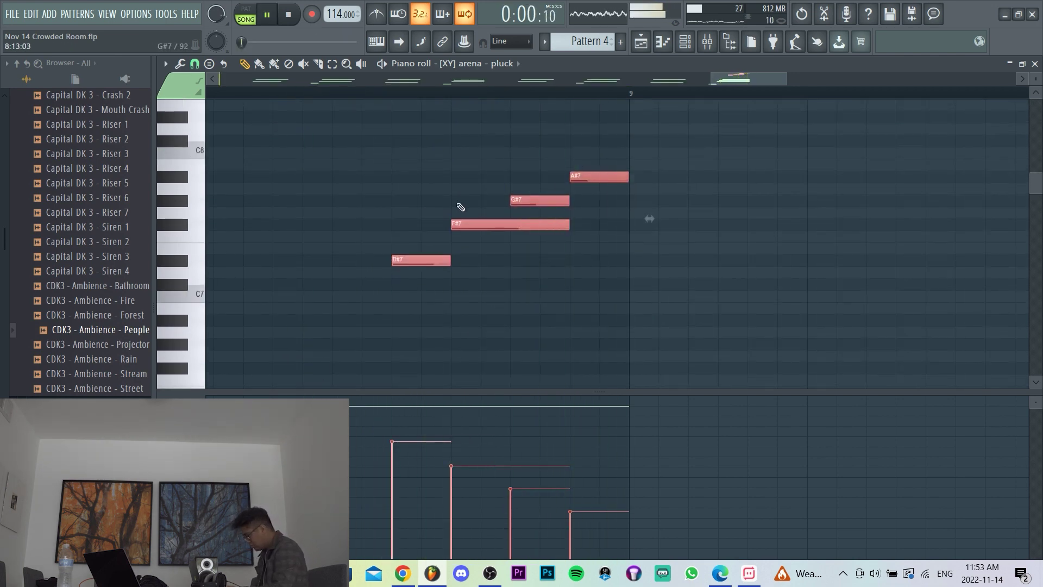
pyautogui.scroll(-5, 464, 209)
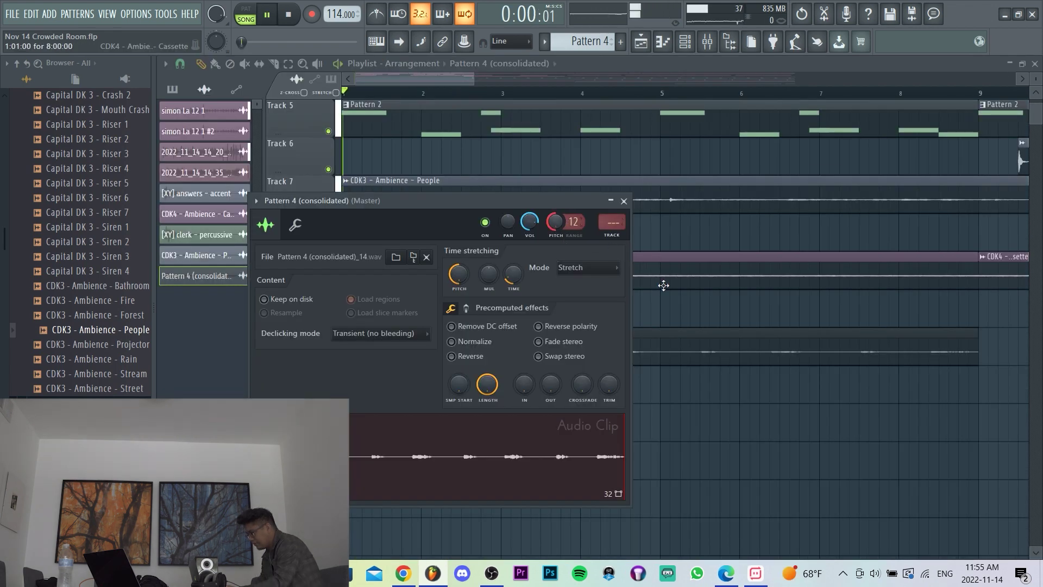
# - Close the sample settings and duplicate the Pattern 4 (consolidated) clip into bars 9 to 16 on Track 11
pyautogui.click(623, 201)
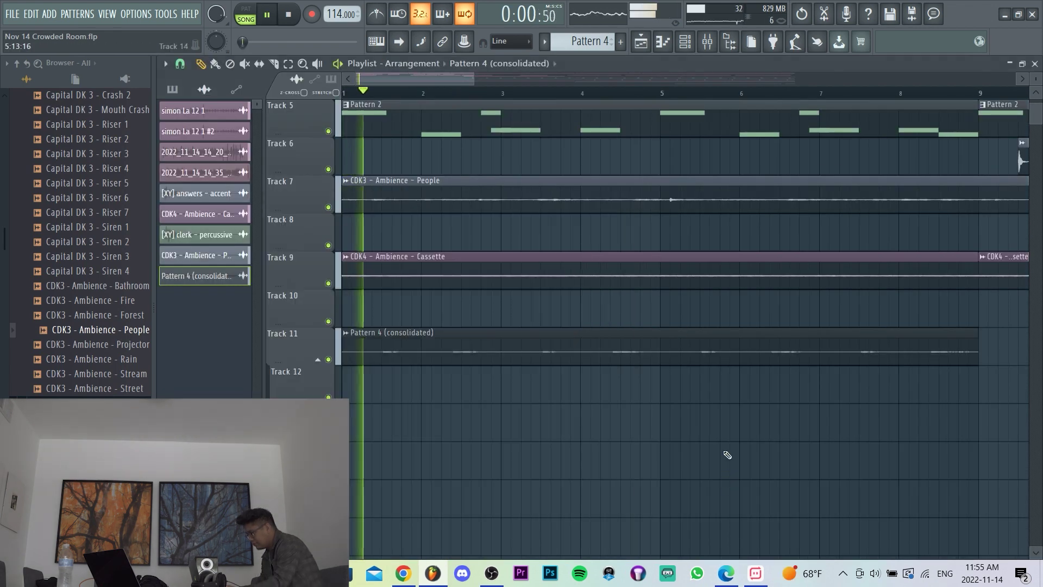
pyautogui.scroll(-3, 727, 455)
pyautogui.scroll(-2, 668, 347)
pyautogui.moveTo(668, 347); pyautogui.dragTo(481, 346)
pyautogui.hotkey('ctrl', 'b')
pyautogui.scroll(-1, 590, 351)
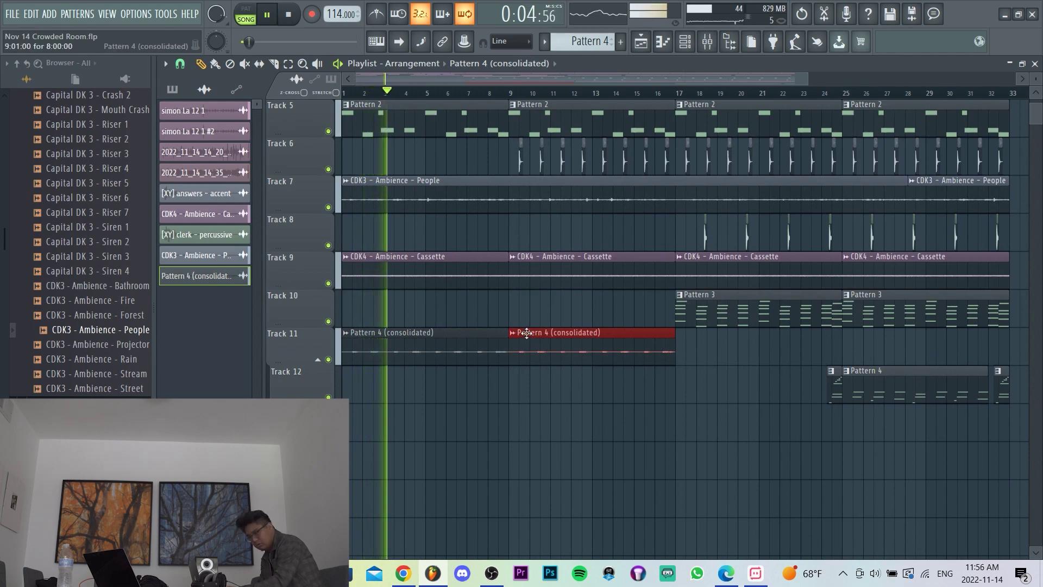
# - Normalize and turn down the Pattern 4 (consolidated) audio, and remove its clip from bars 1 to 8
pyautogui.doubleClick(451, 341)
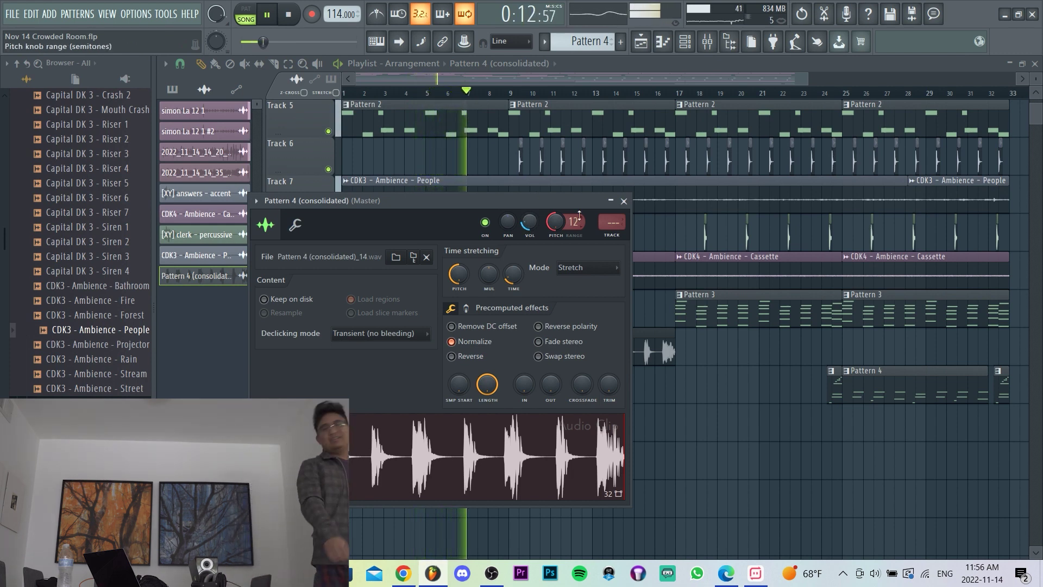
pyautogui.click(624, 201)
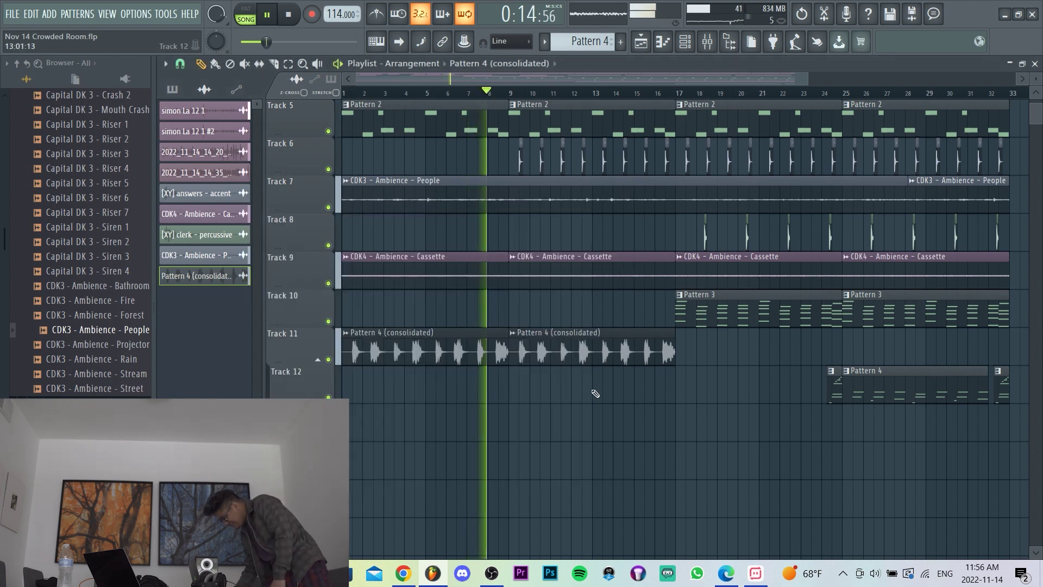
pyautogui.rightClick(486, 359)
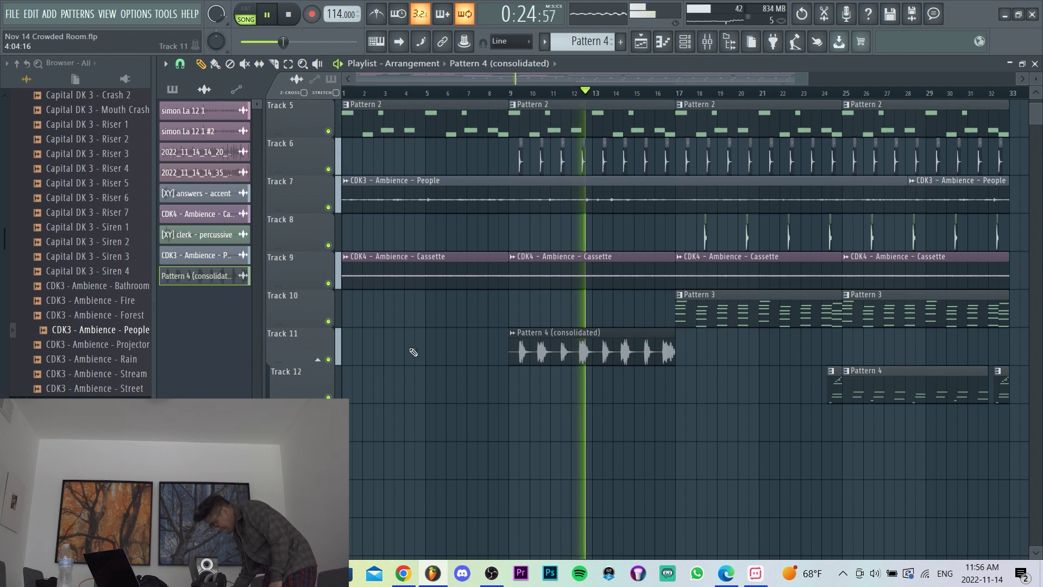
# - Set the consolidated clip's channel volume to about 18% and place another copy at bar 17 on Track 11
pyautogui.doubleClick(559, 355)
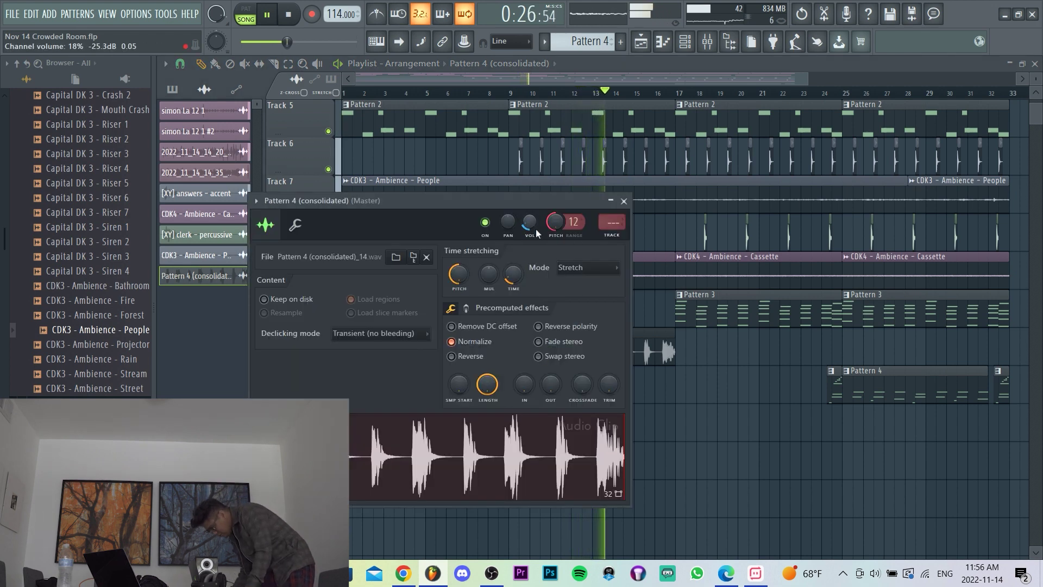
pyautogui.click(706, 359)
pyautogui.press('XF86AudioRaiseVolume')
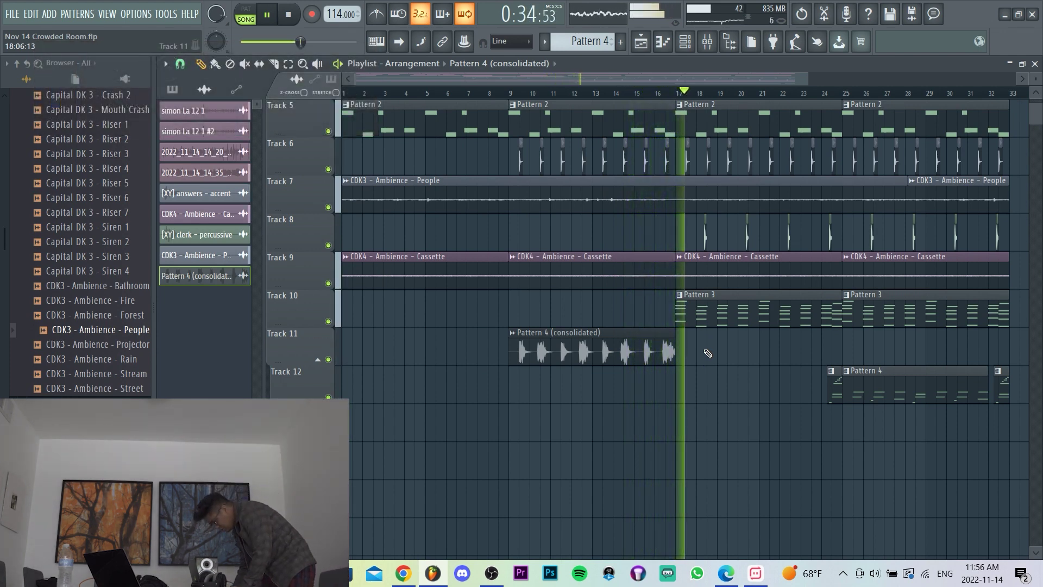
pyautogui.click(708, 353)
# - Review the full arrangement from Track 1 down during playback and open the mixer
pyautogui.moveTo(492, 573)
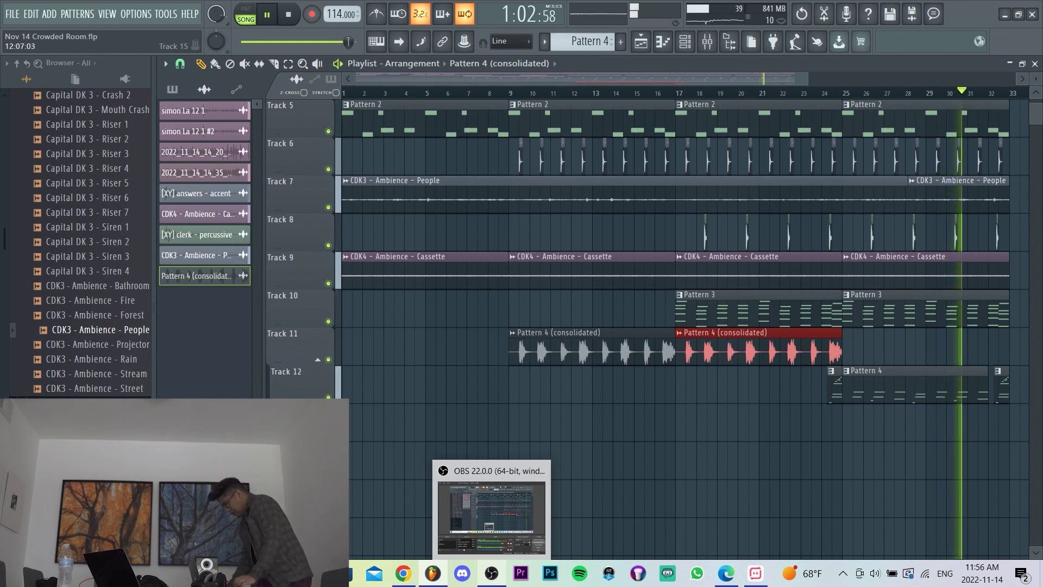
pyautogui.scroll(4, 706, 234)
pyautogui.keyDown('ctrl'); pyautogui.scroll(-2, 676, 150); pyautogui.keyUp('ctrl')
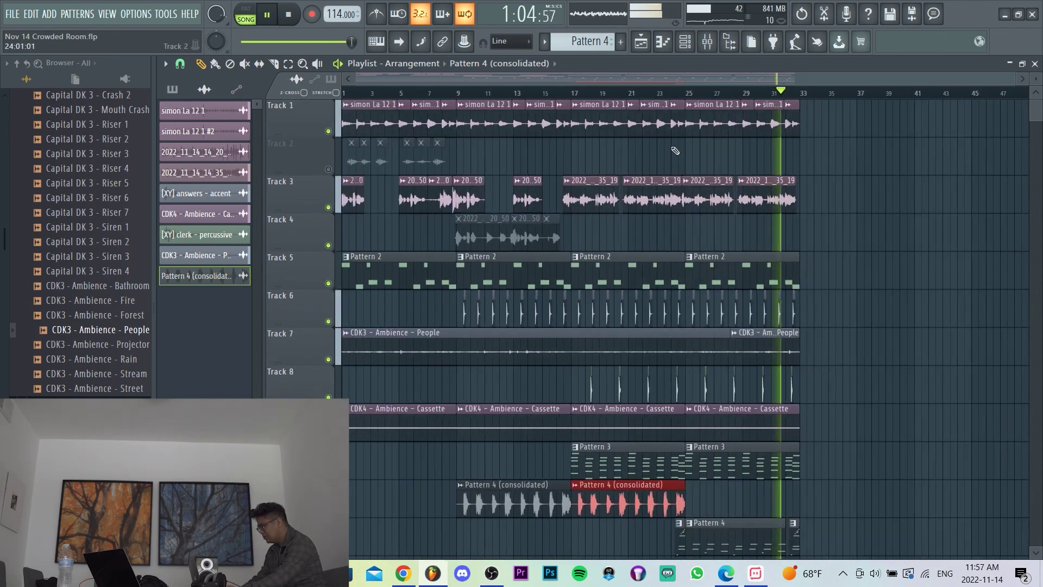
pyautogui.scroll(-1, 845, 340)
pyautogui.press('F9')
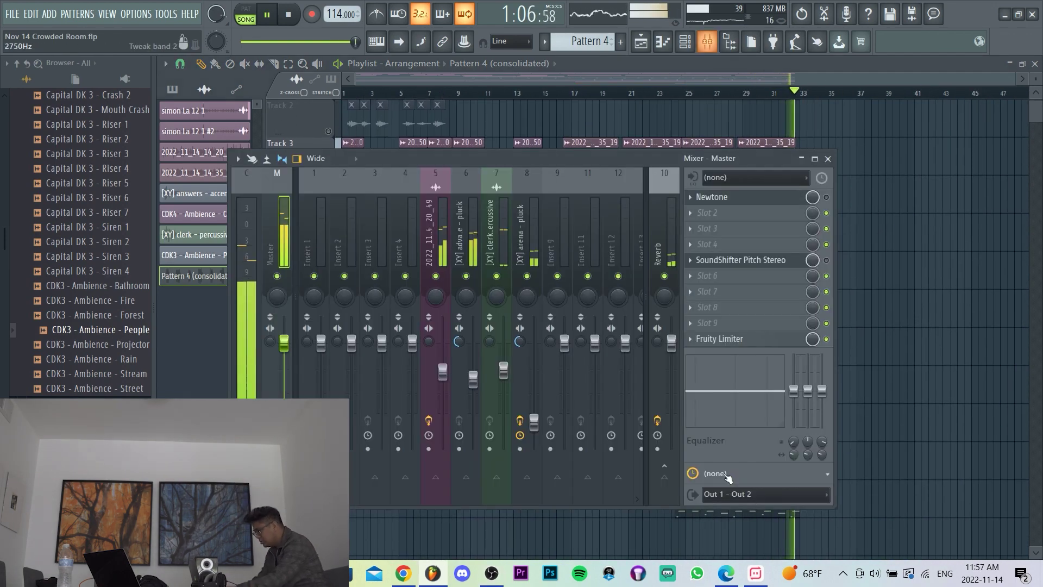